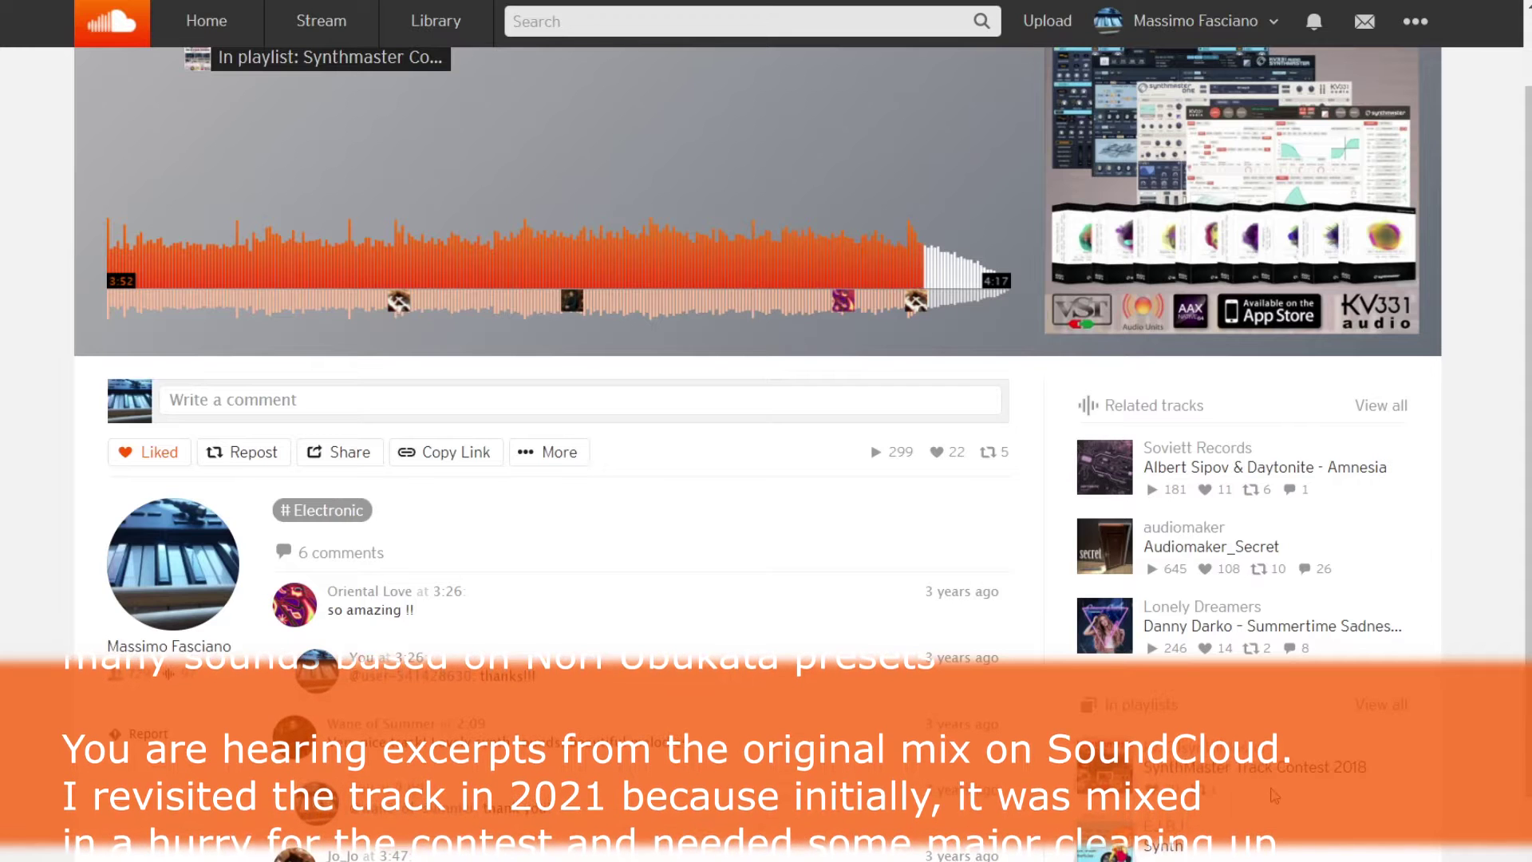
scroll(789, 668, "up", 2)
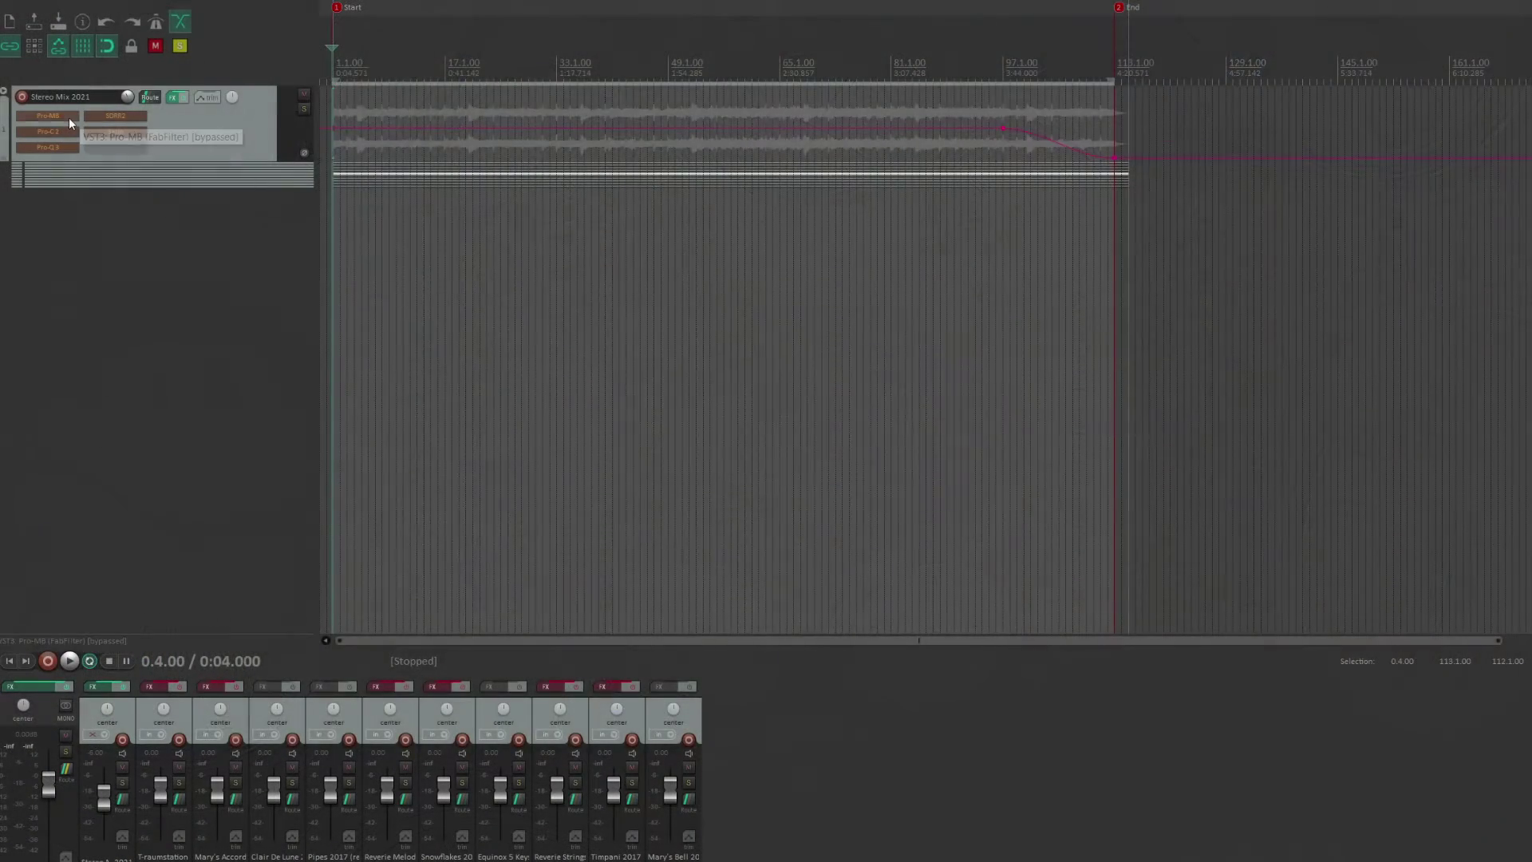
- Enable Pro-MB on the Stereo Mix 2021 track, comparing the playing mix with and without it, and leave it active
left_click(68, 118)
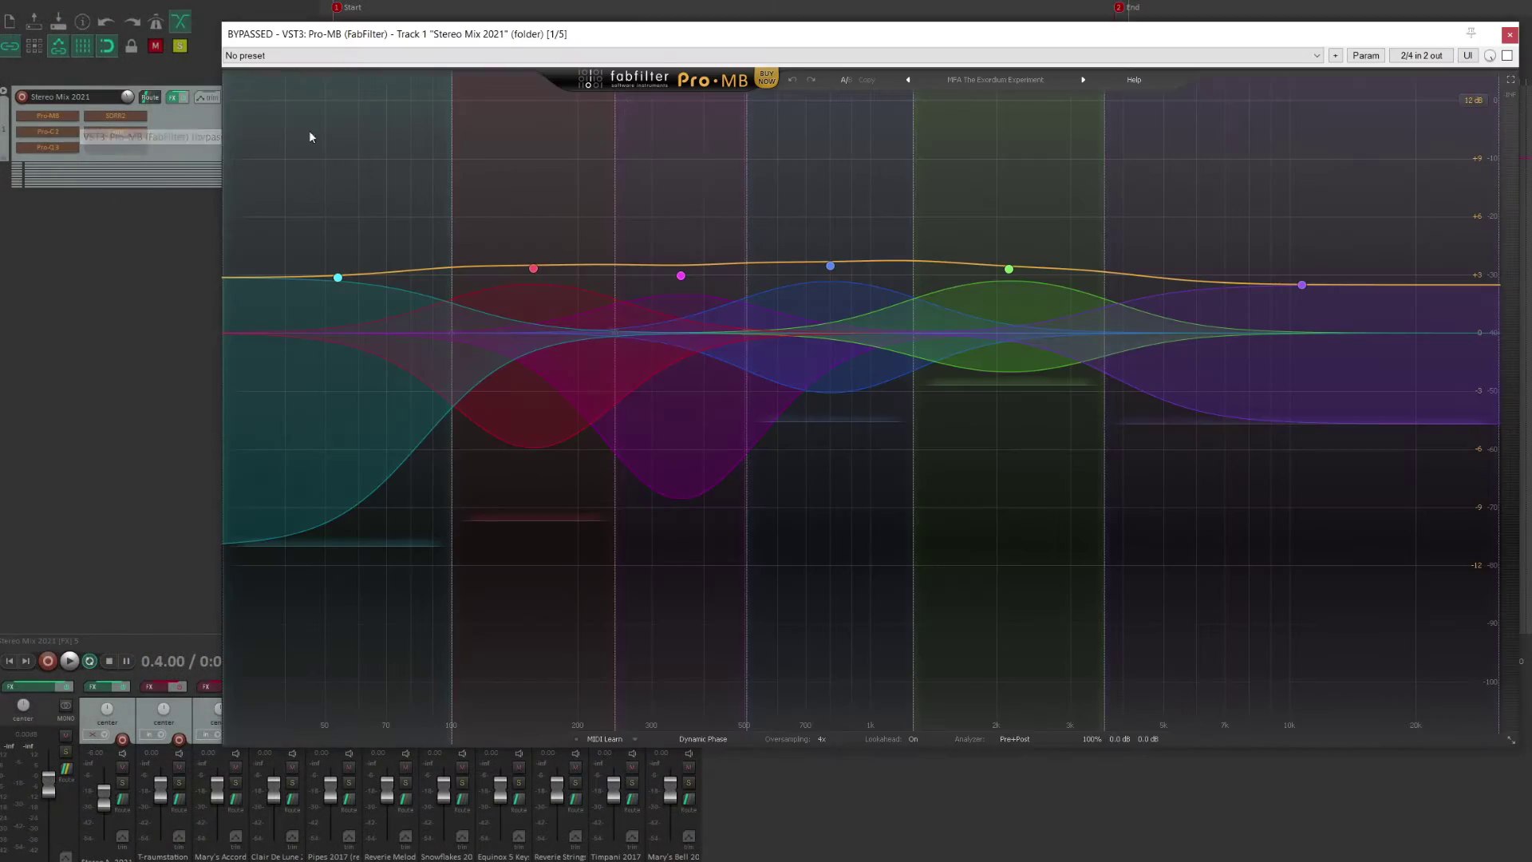
left_click(1508, 57)
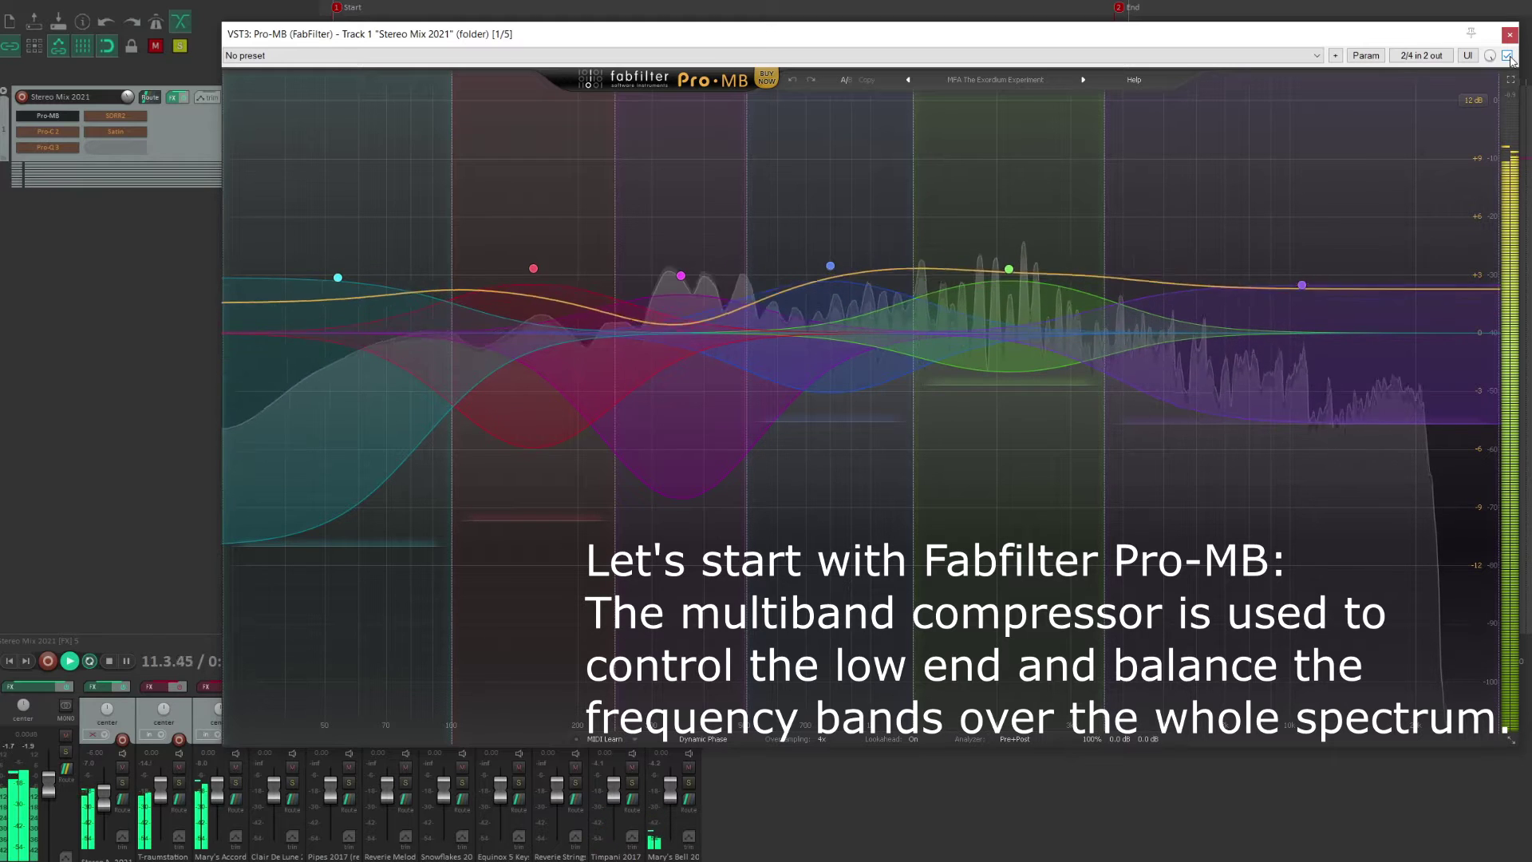
left_click(1507, 56)
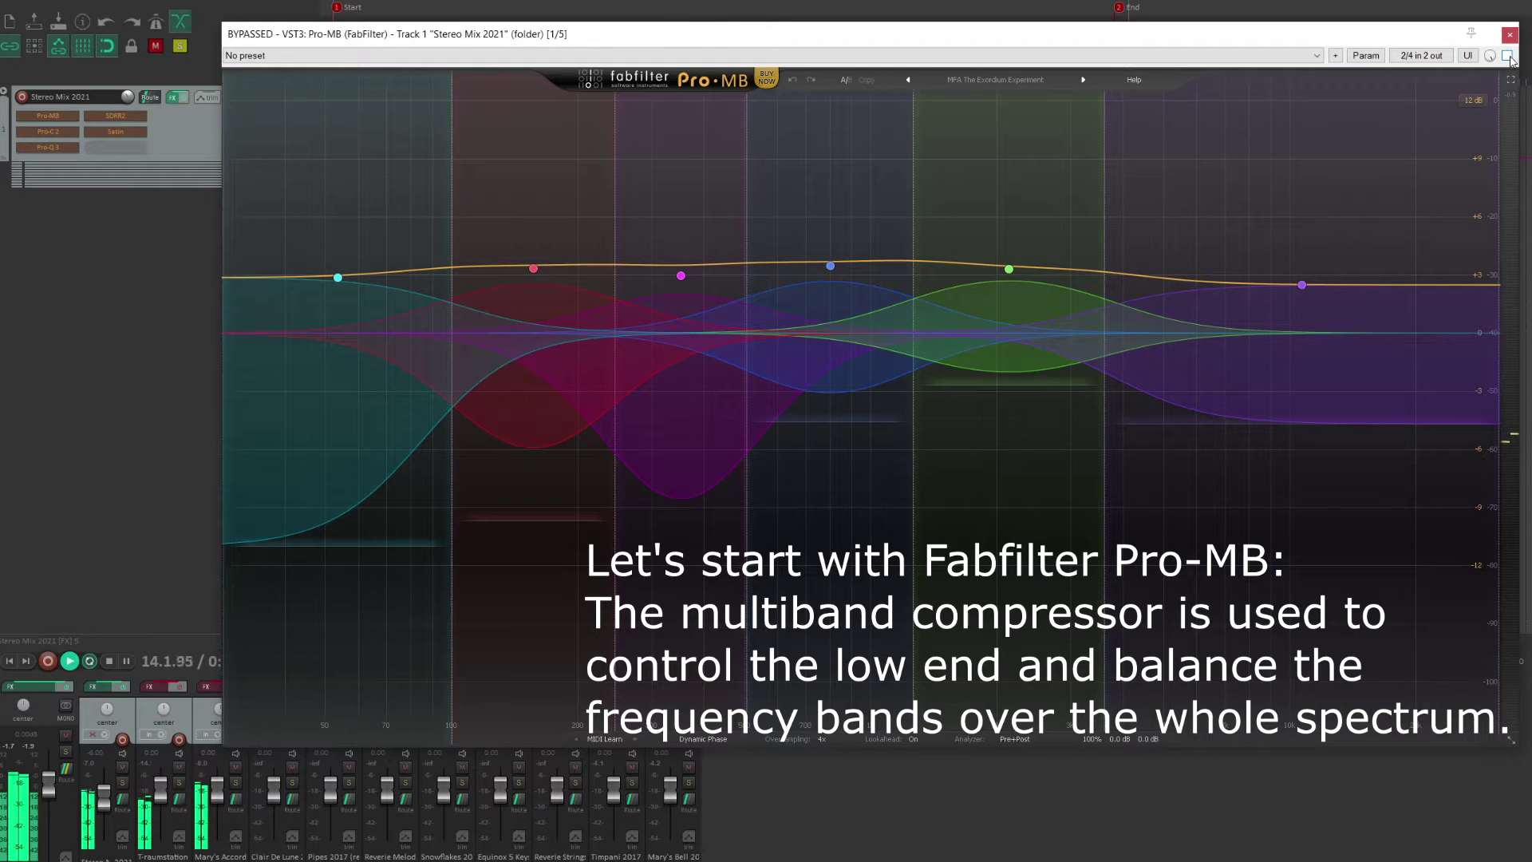
left_click(1507, 56)
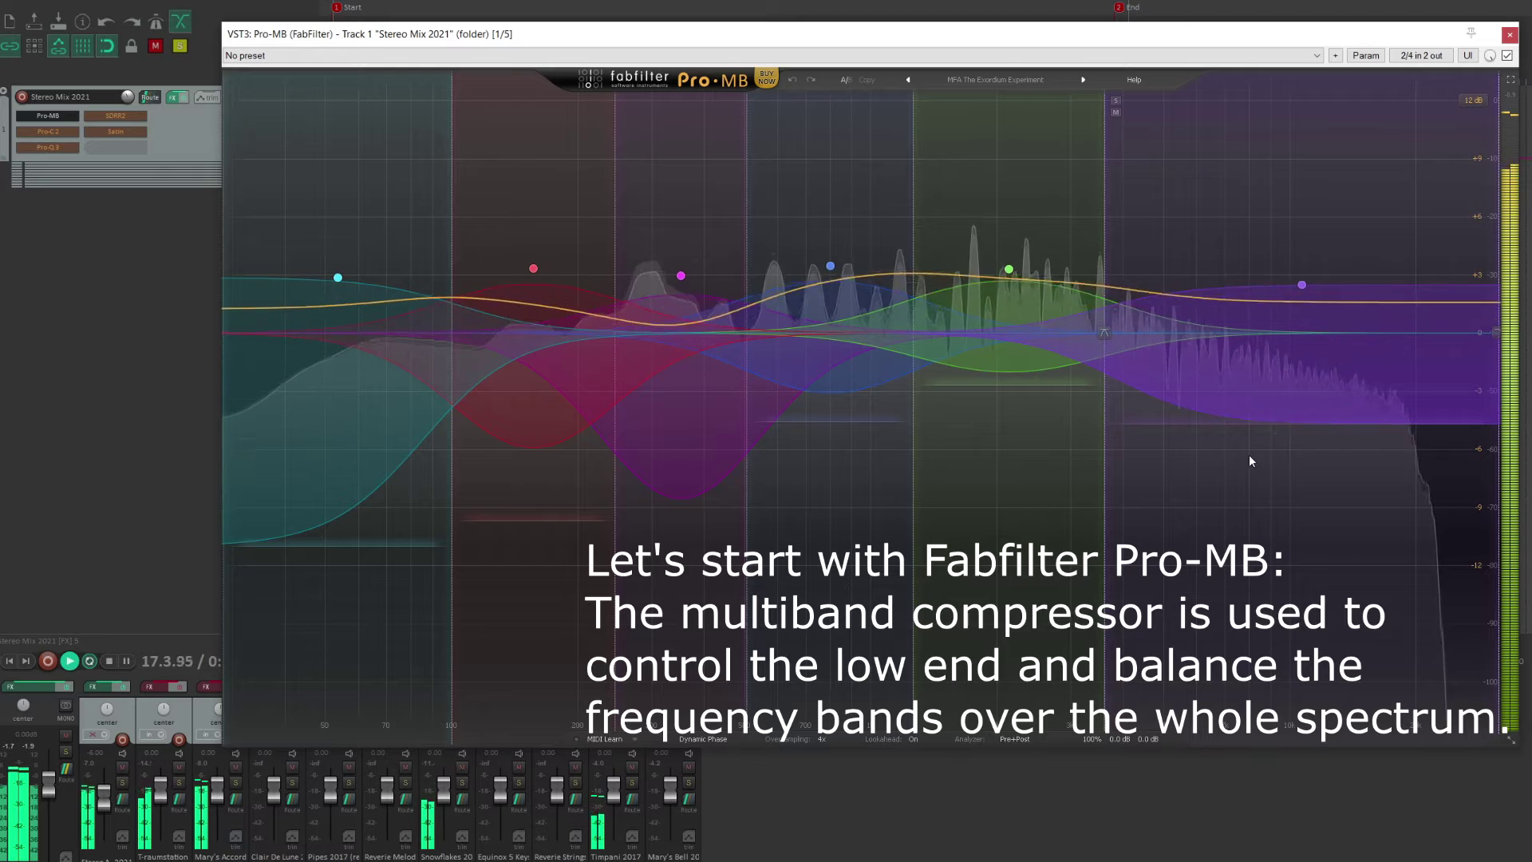
left_click(1506, 56)
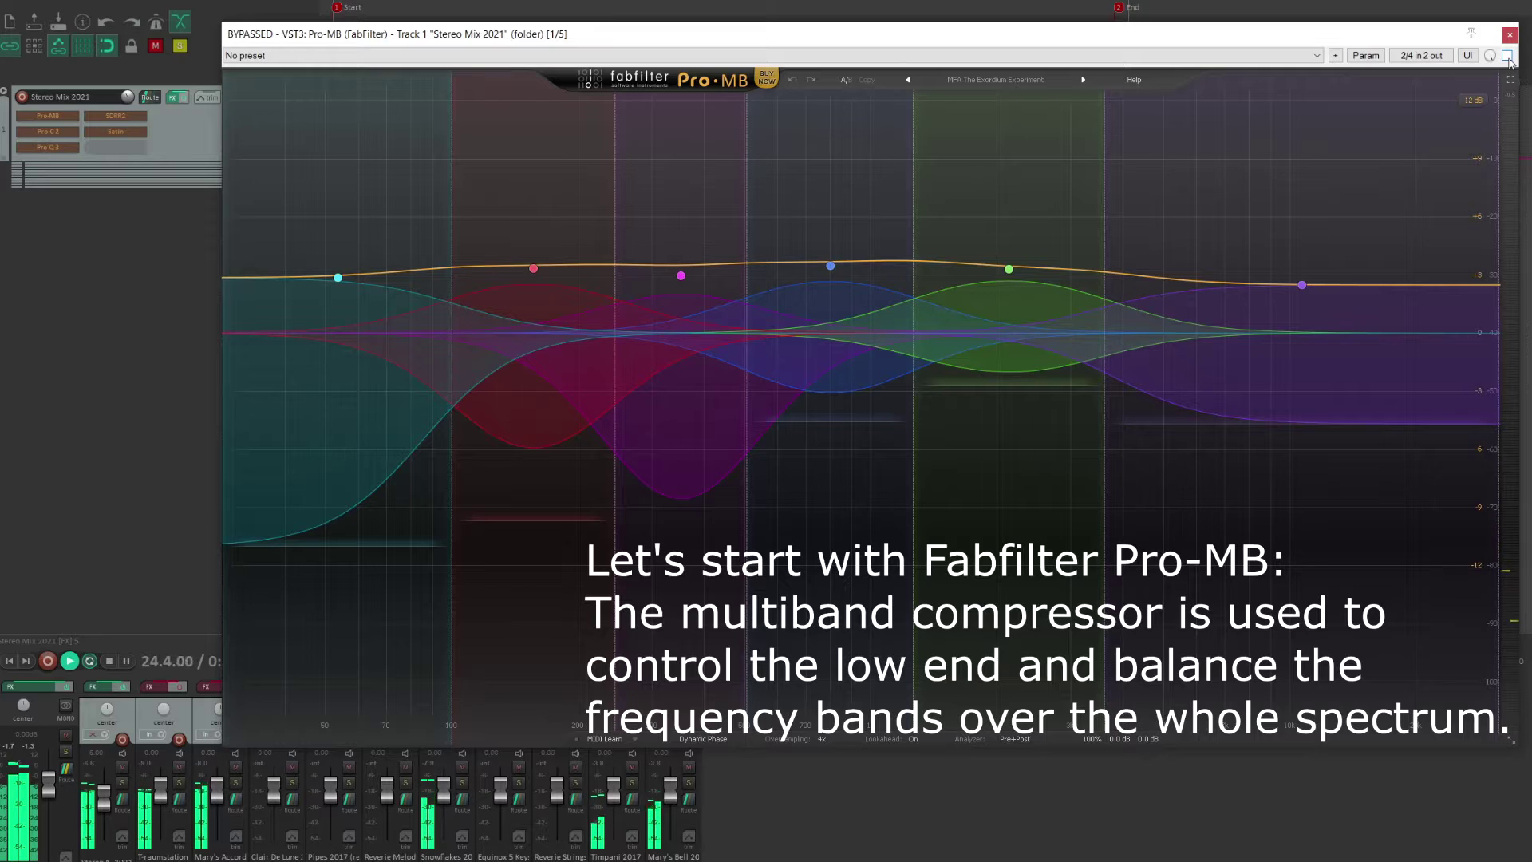
left_click(1507, 56)
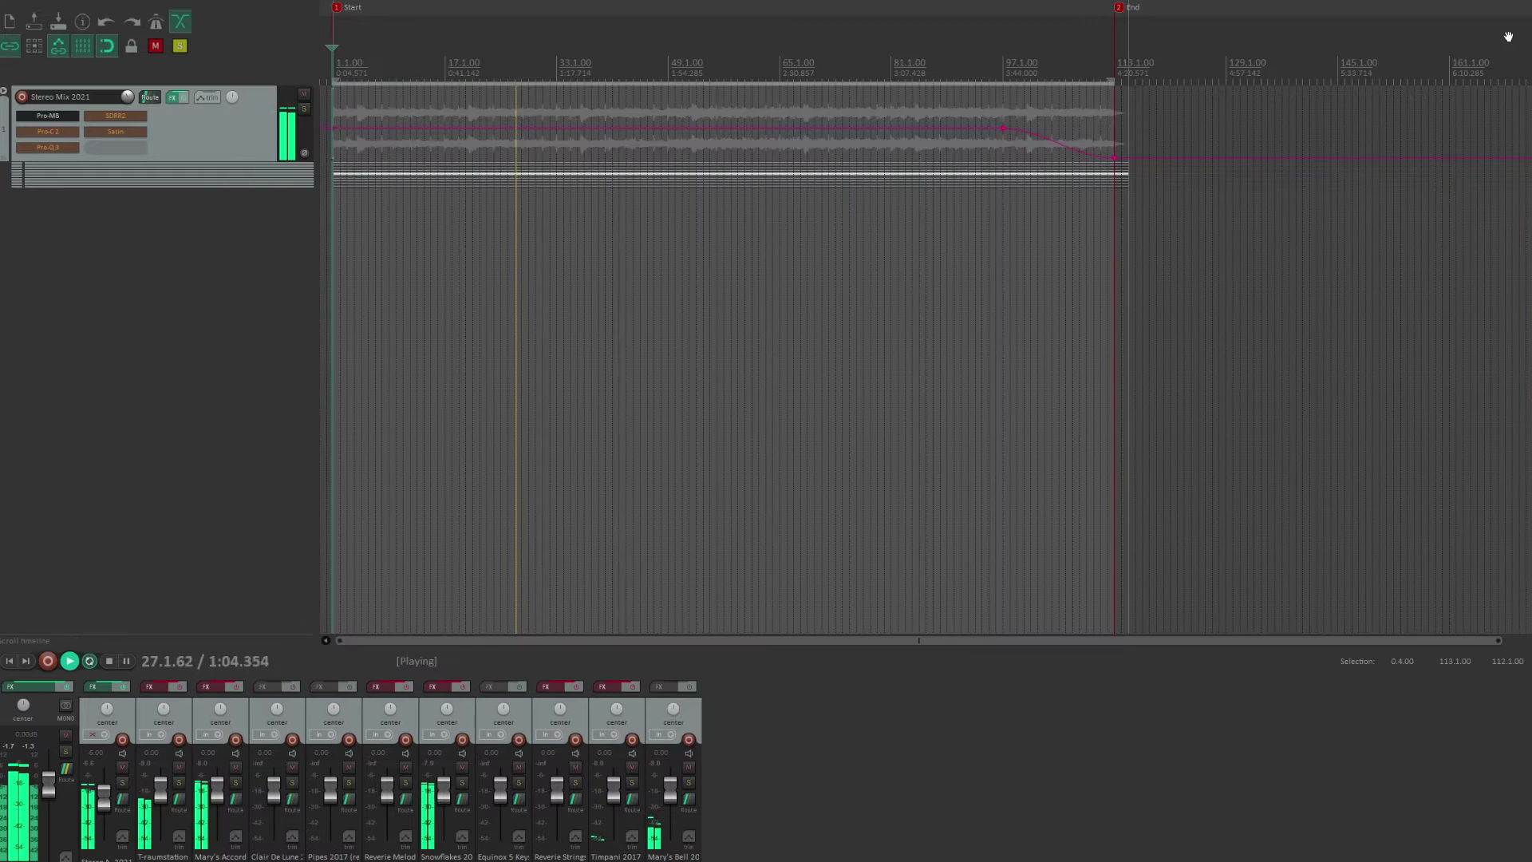
left_click(1509, 36)
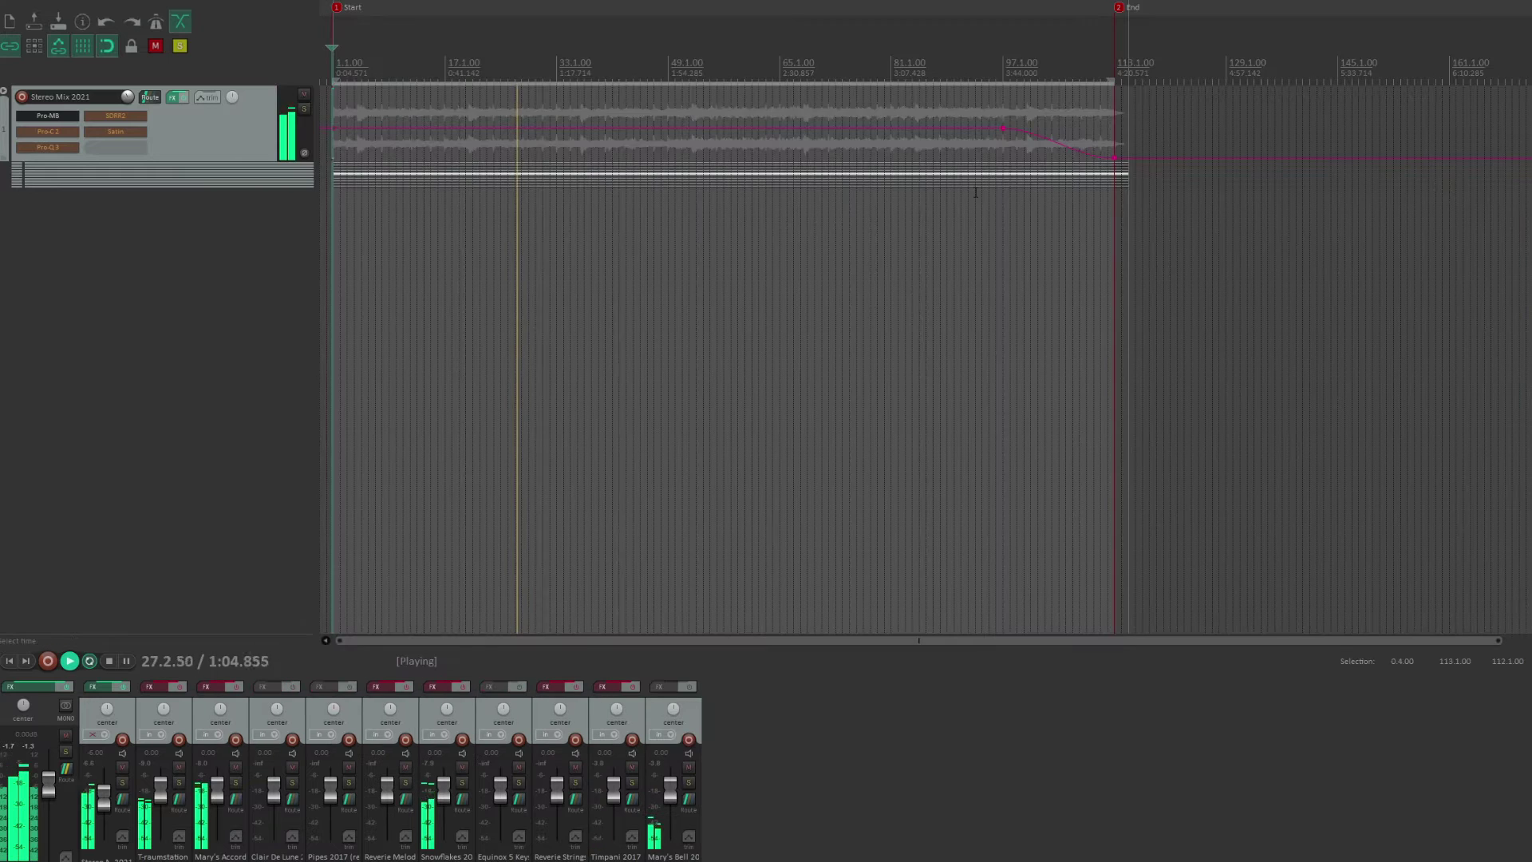
- Open the Pro-C 2 compressor on the Stereo Mix 2021 track and take it out of bypass
left_click(62, 132, "shift")
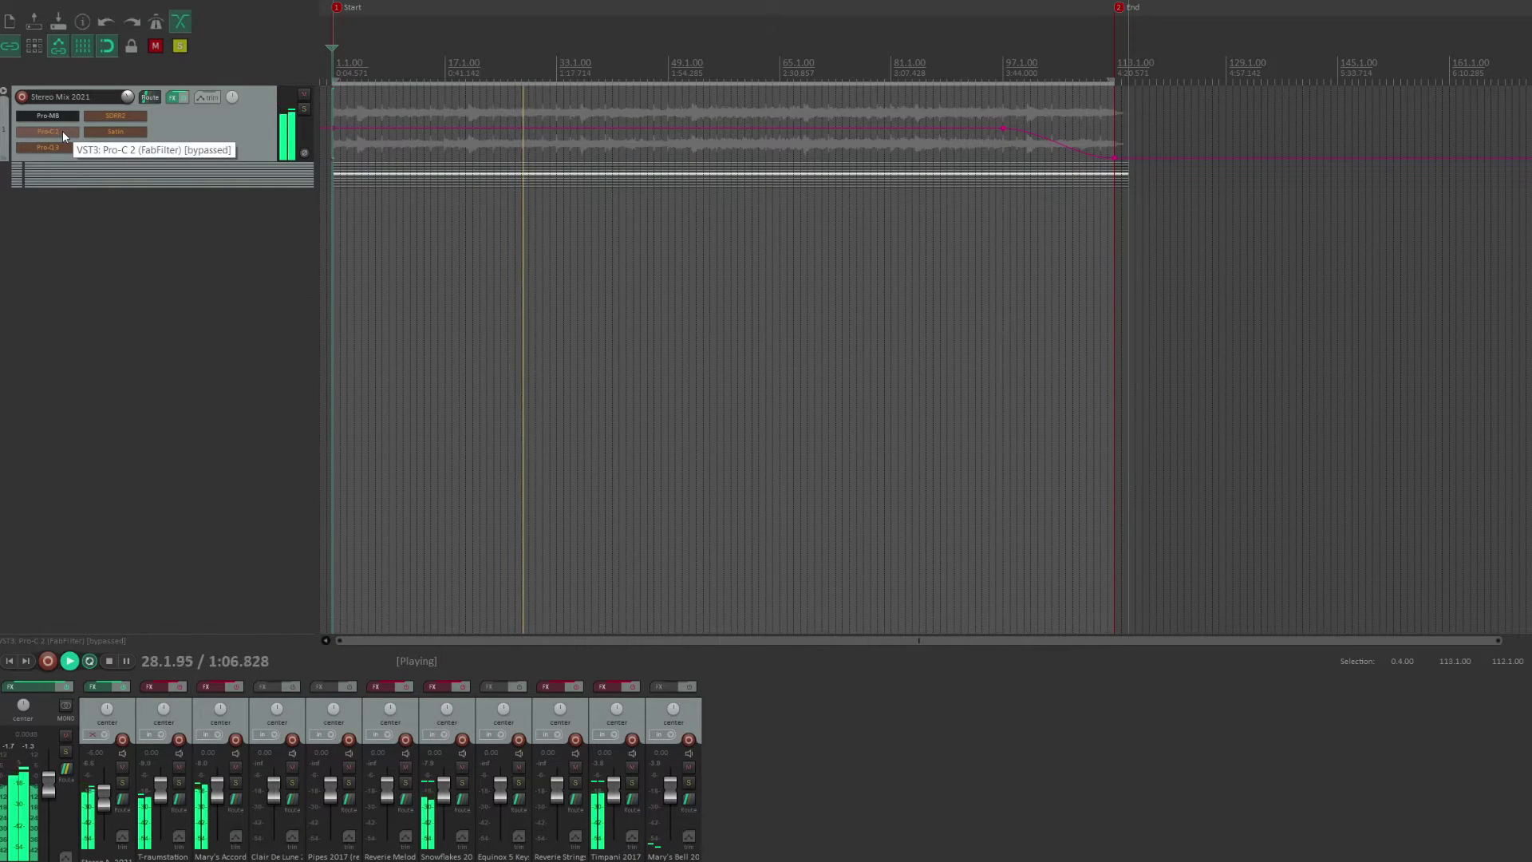
left_click(62, 131)
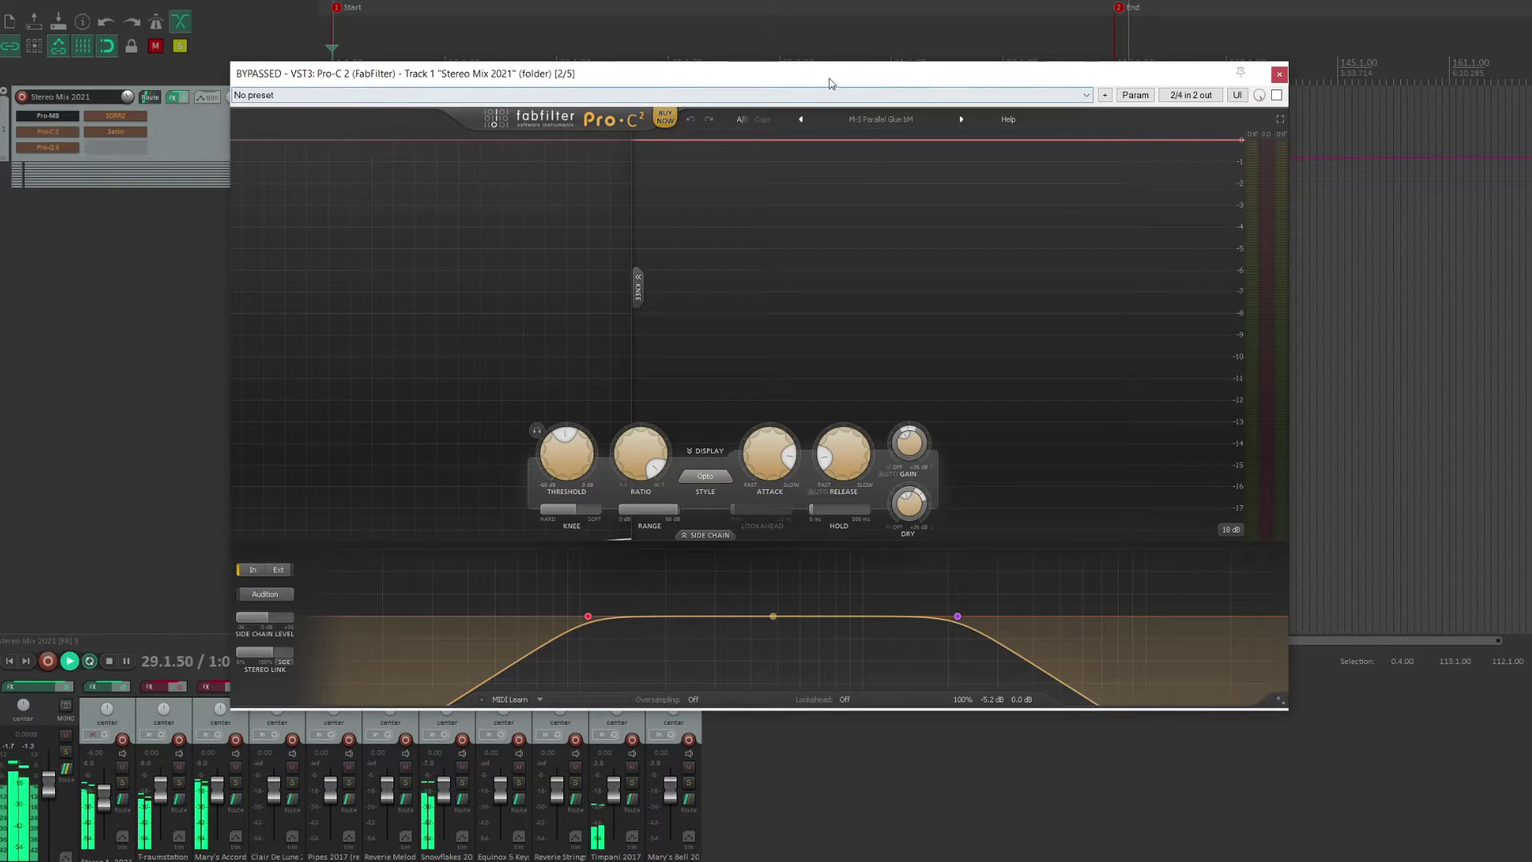
left_click_drag(830, 83, 1007, 66)
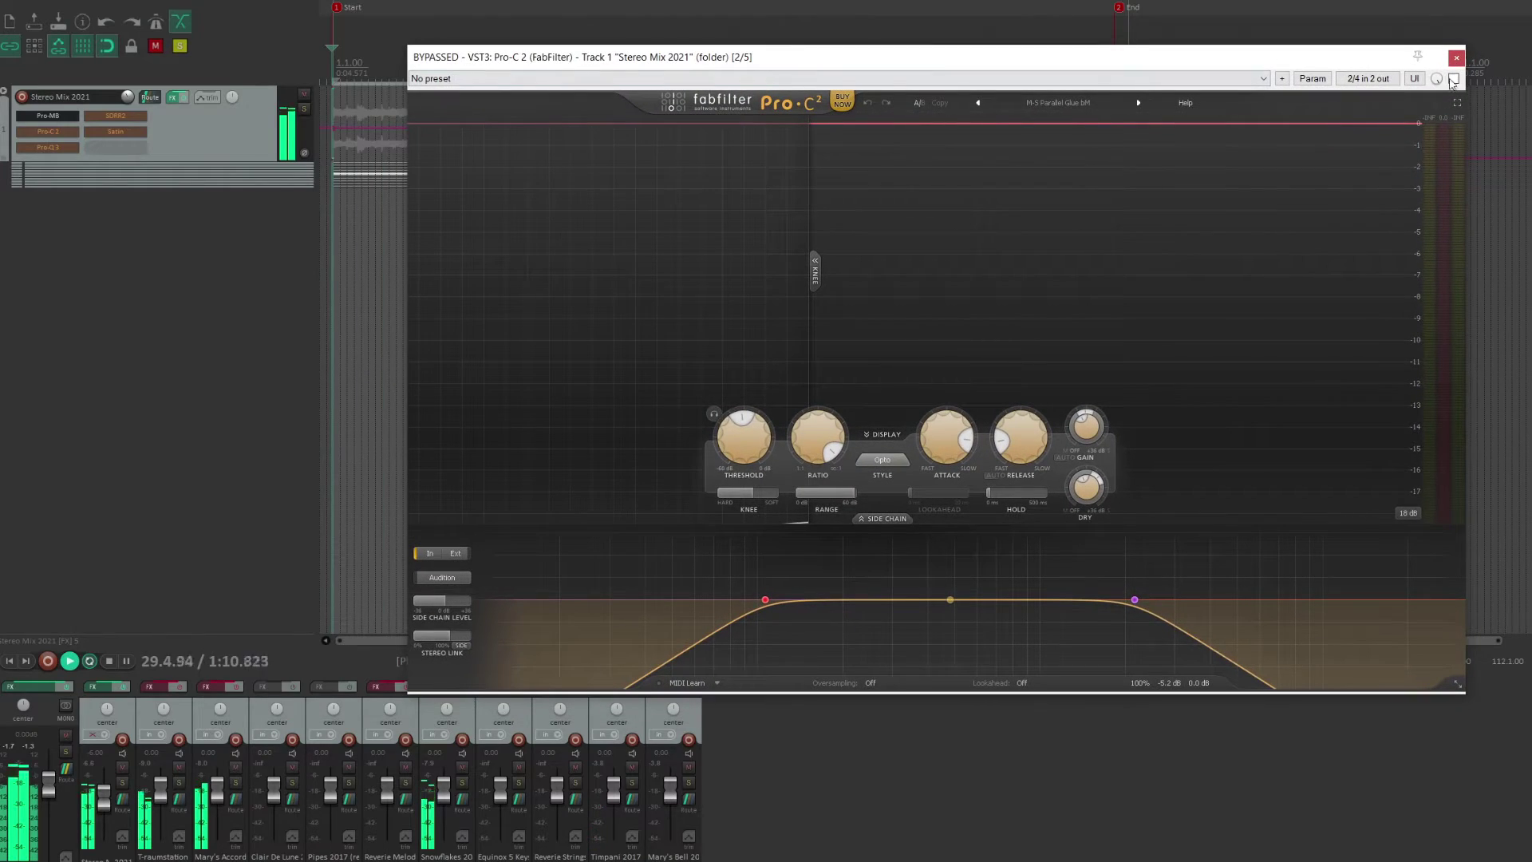
left_click(1454, 79)
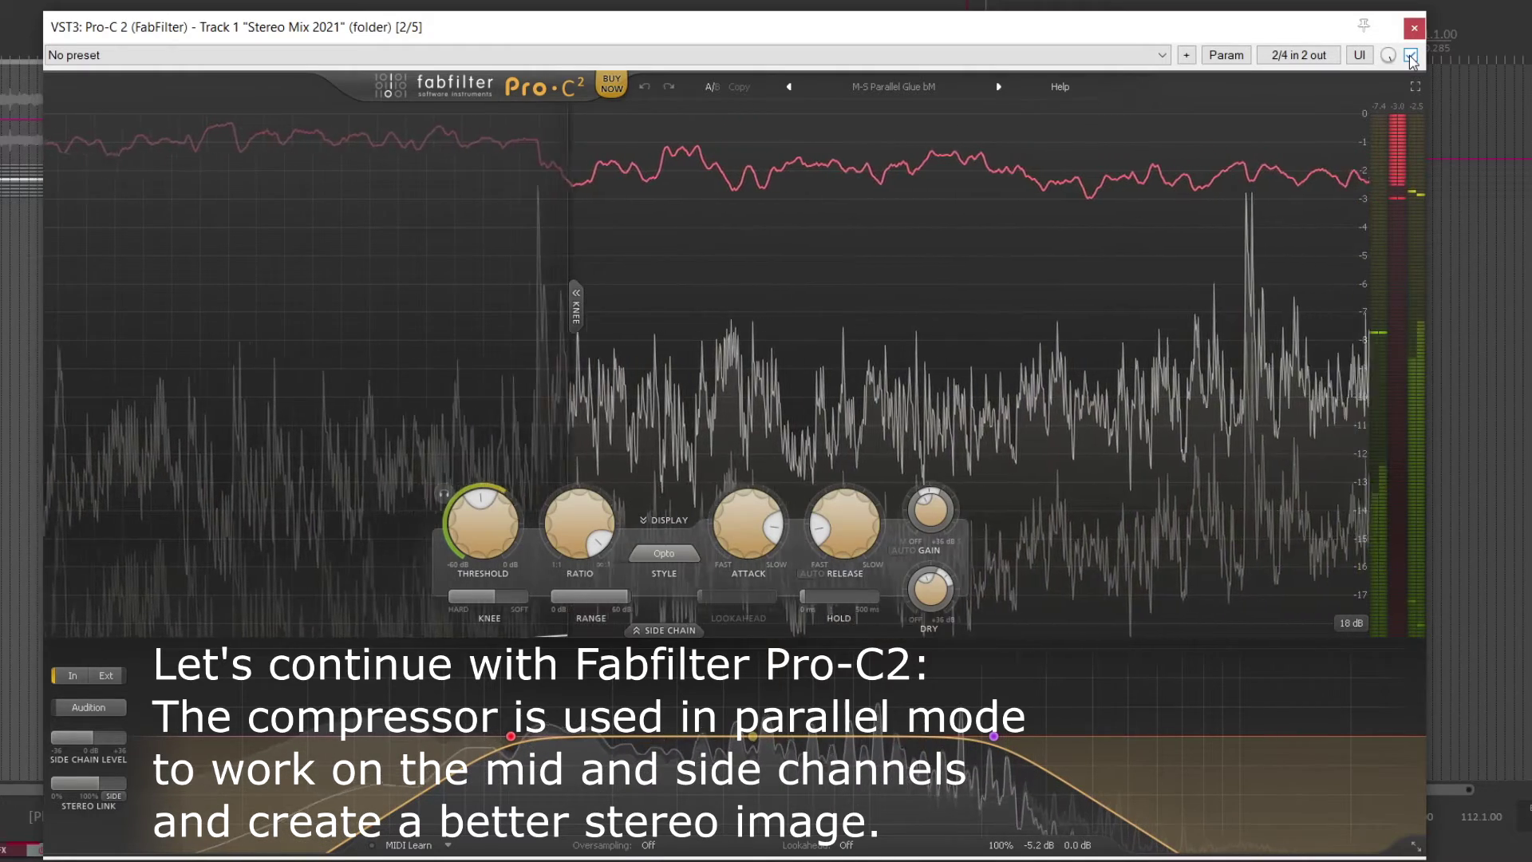
- Compare the playing mix with Pro-C 2 bypassed and active several times, then close it while active
left_click(1410, 56)
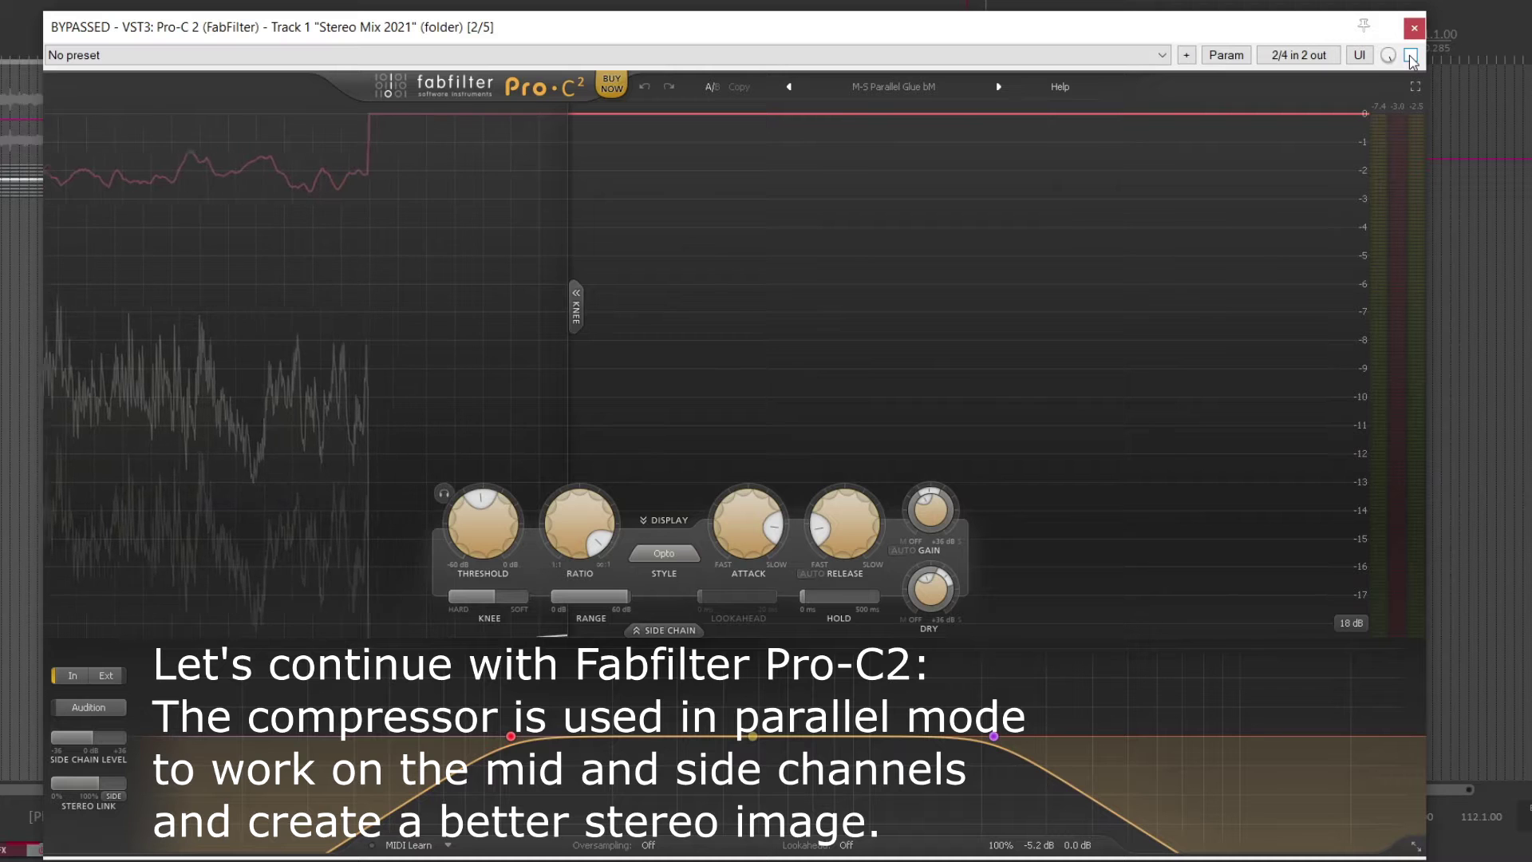
left_click(1411, 56)
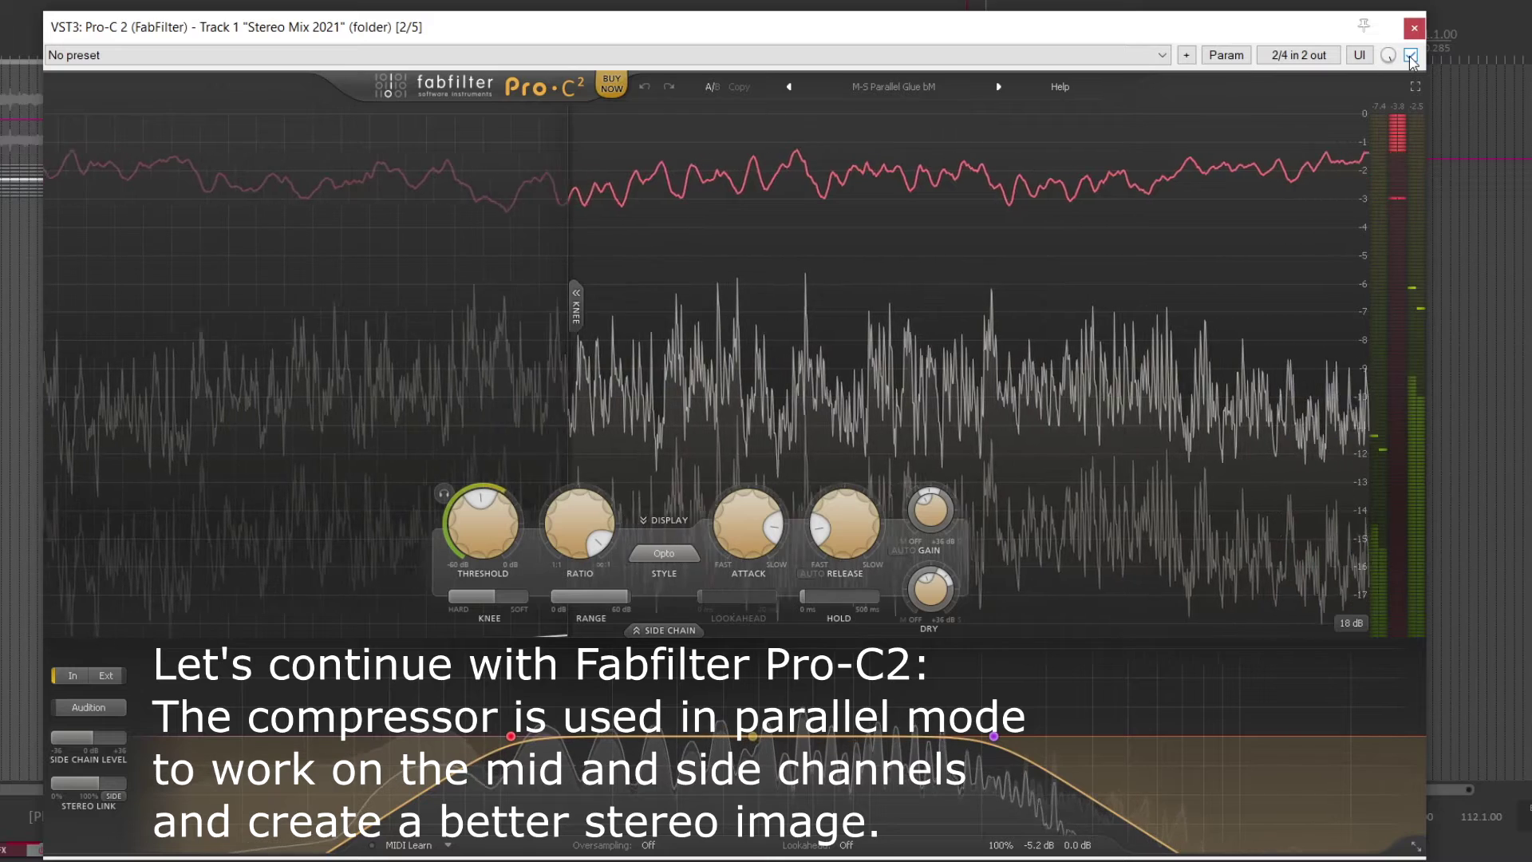
left_click(1411, 56)
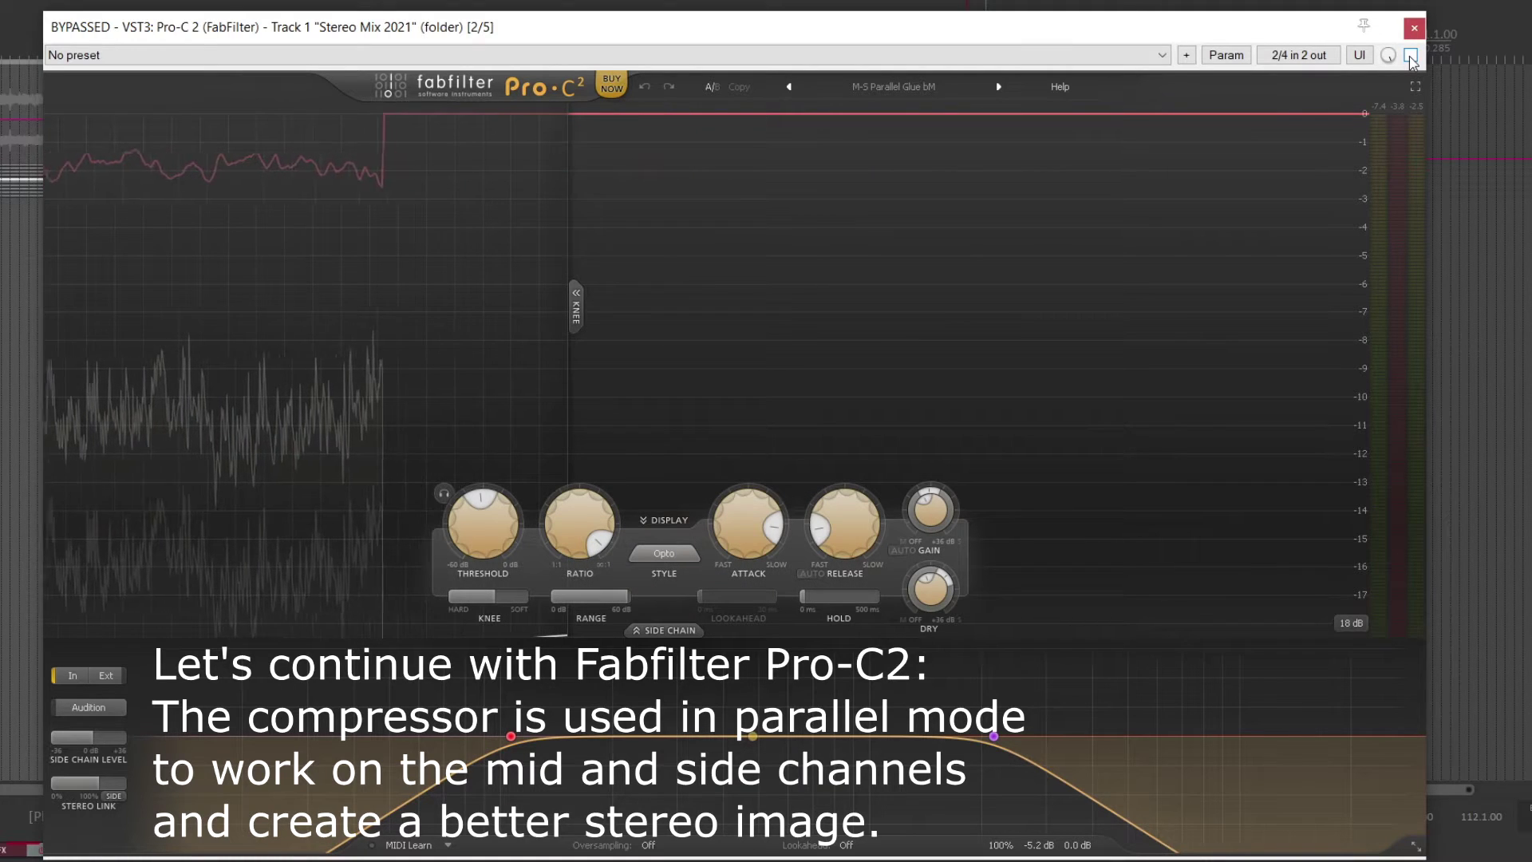
left_click(1410, 56)
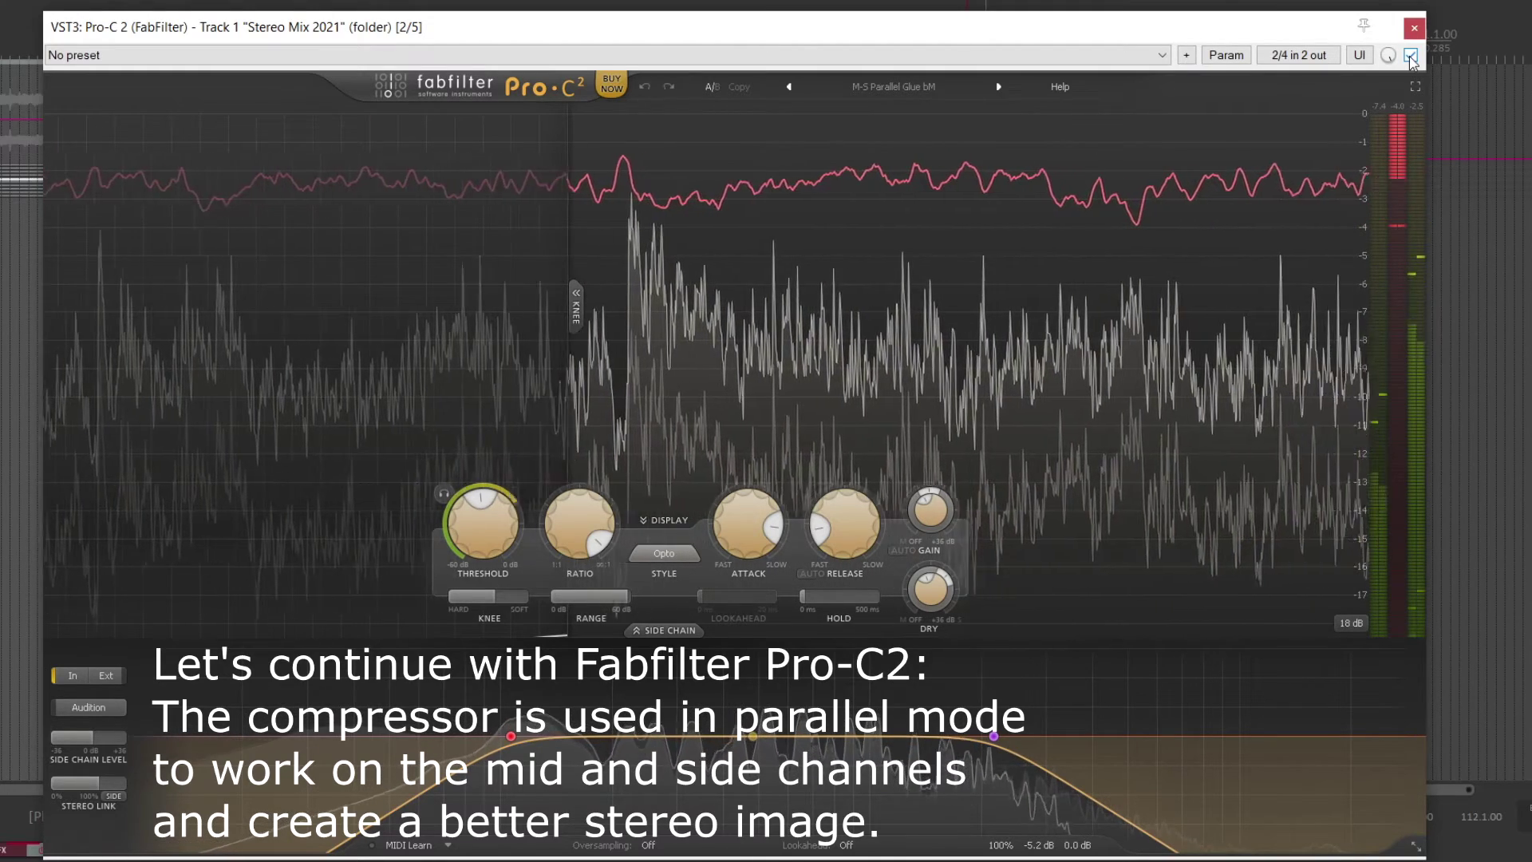
left_click(1410, 56)
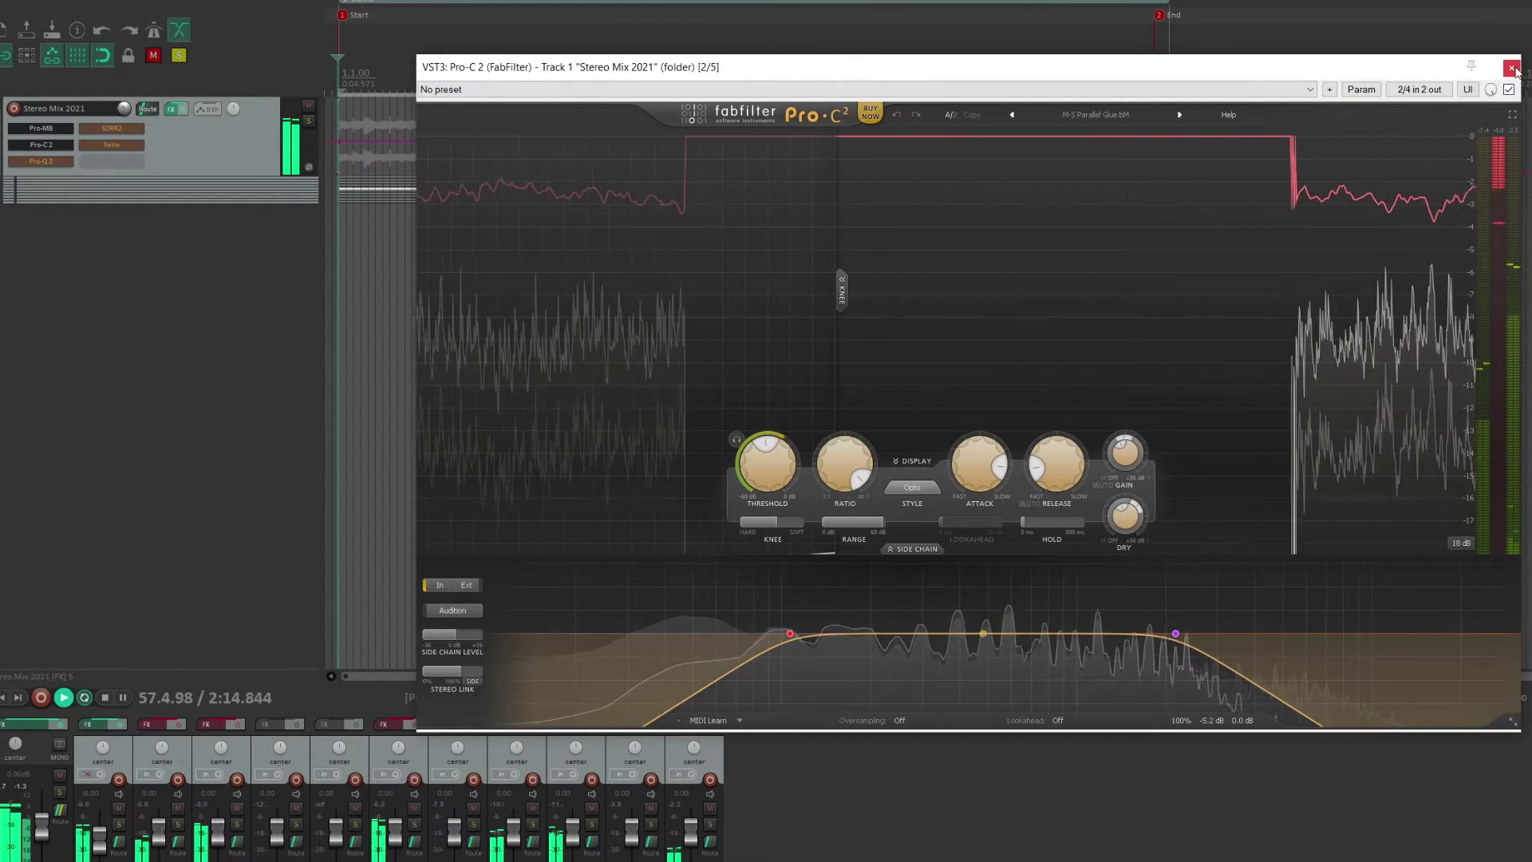
left_click(1449, 41)
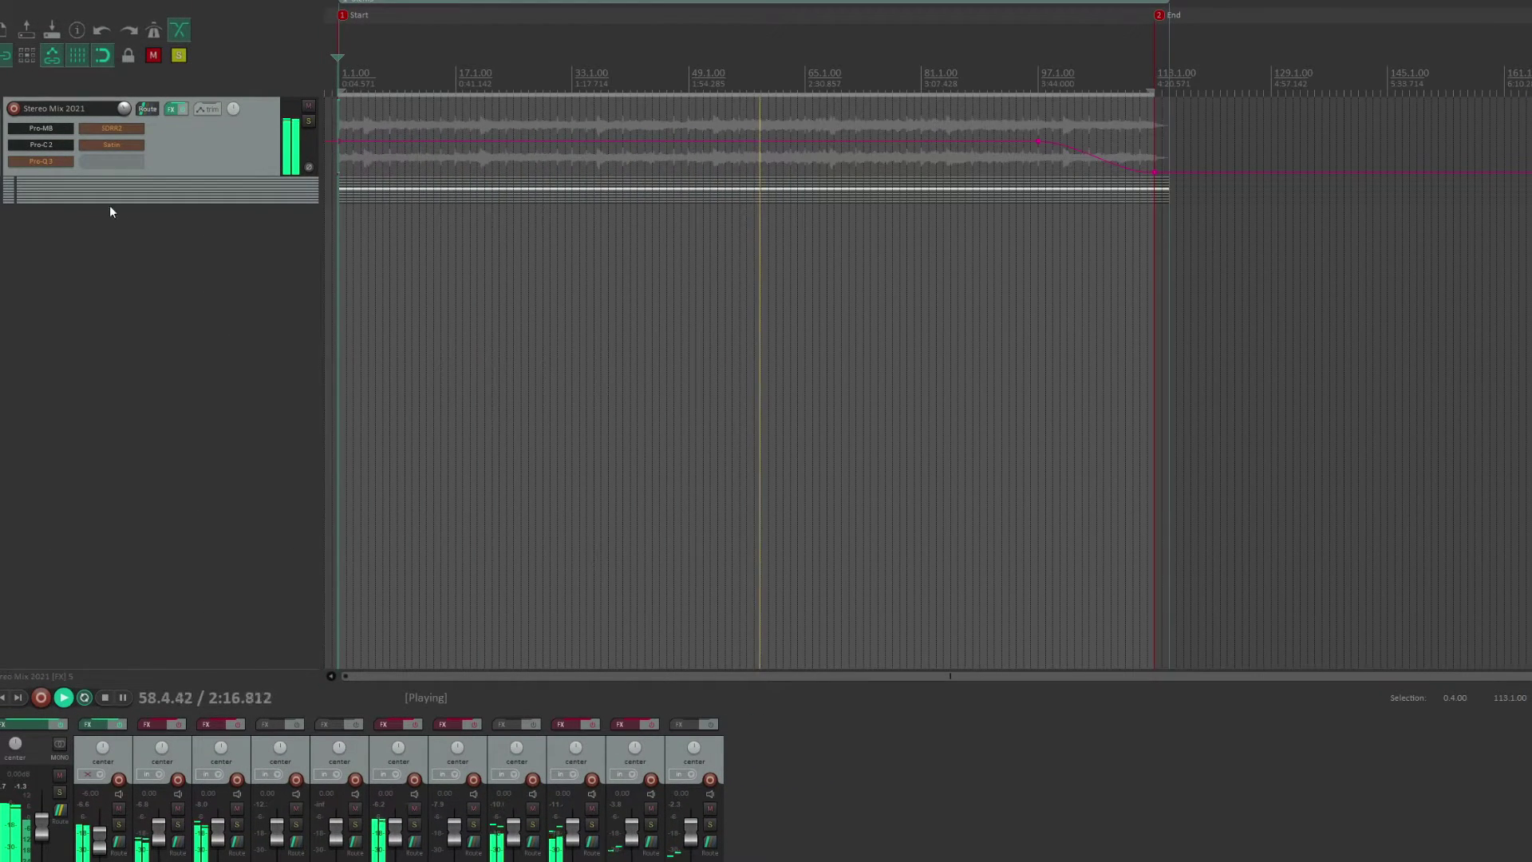
- Enable the Pro-Q 3 equalizer on the Stereo Mix 2021 track and compare the mix against its bypassed sound
left_click(54, 164)
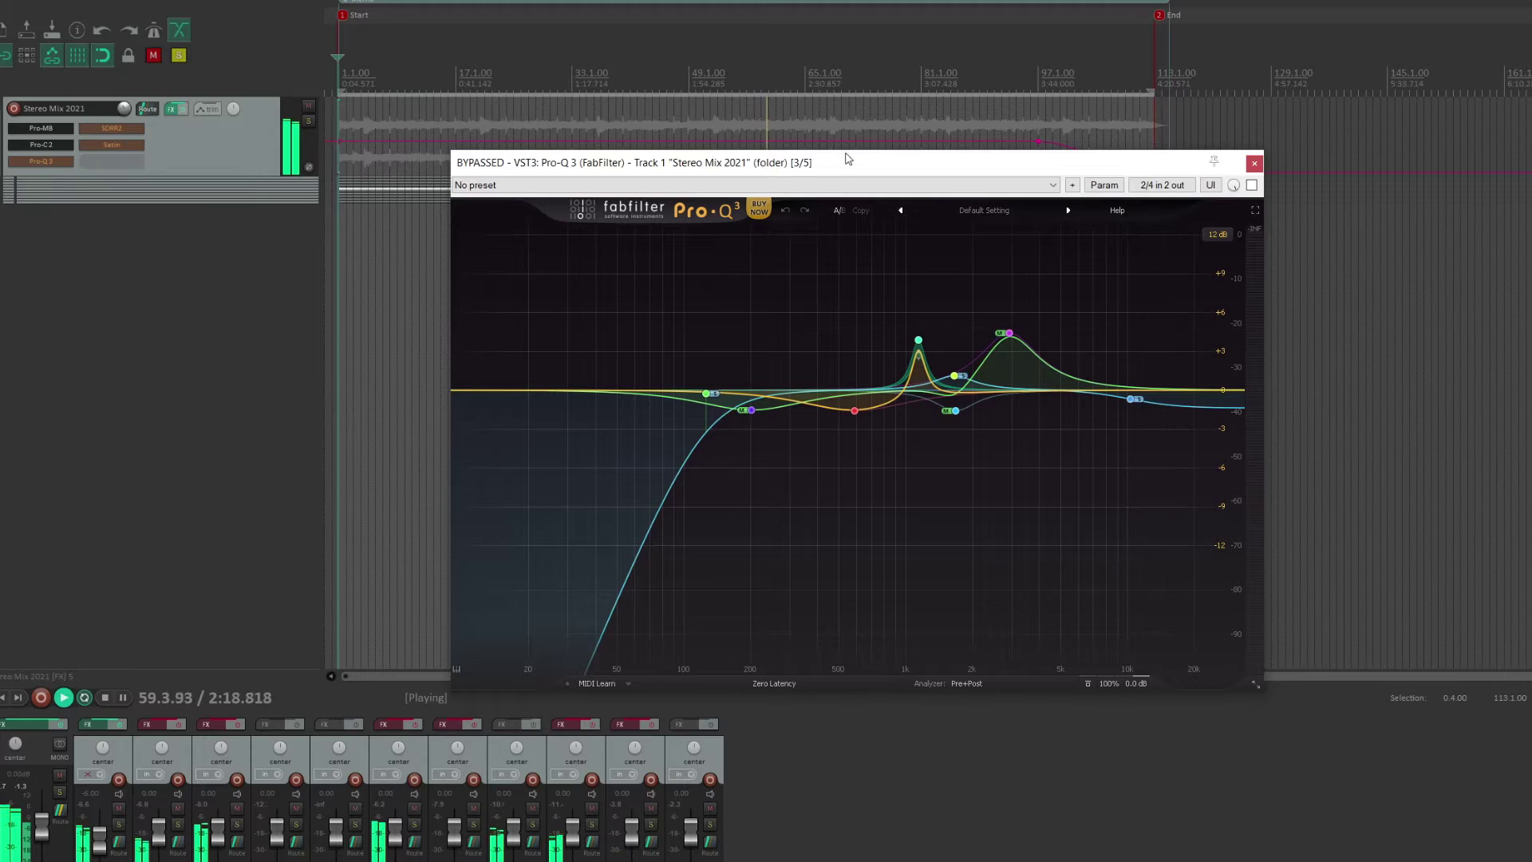
left_click_drag(863, 170, 959, 154)
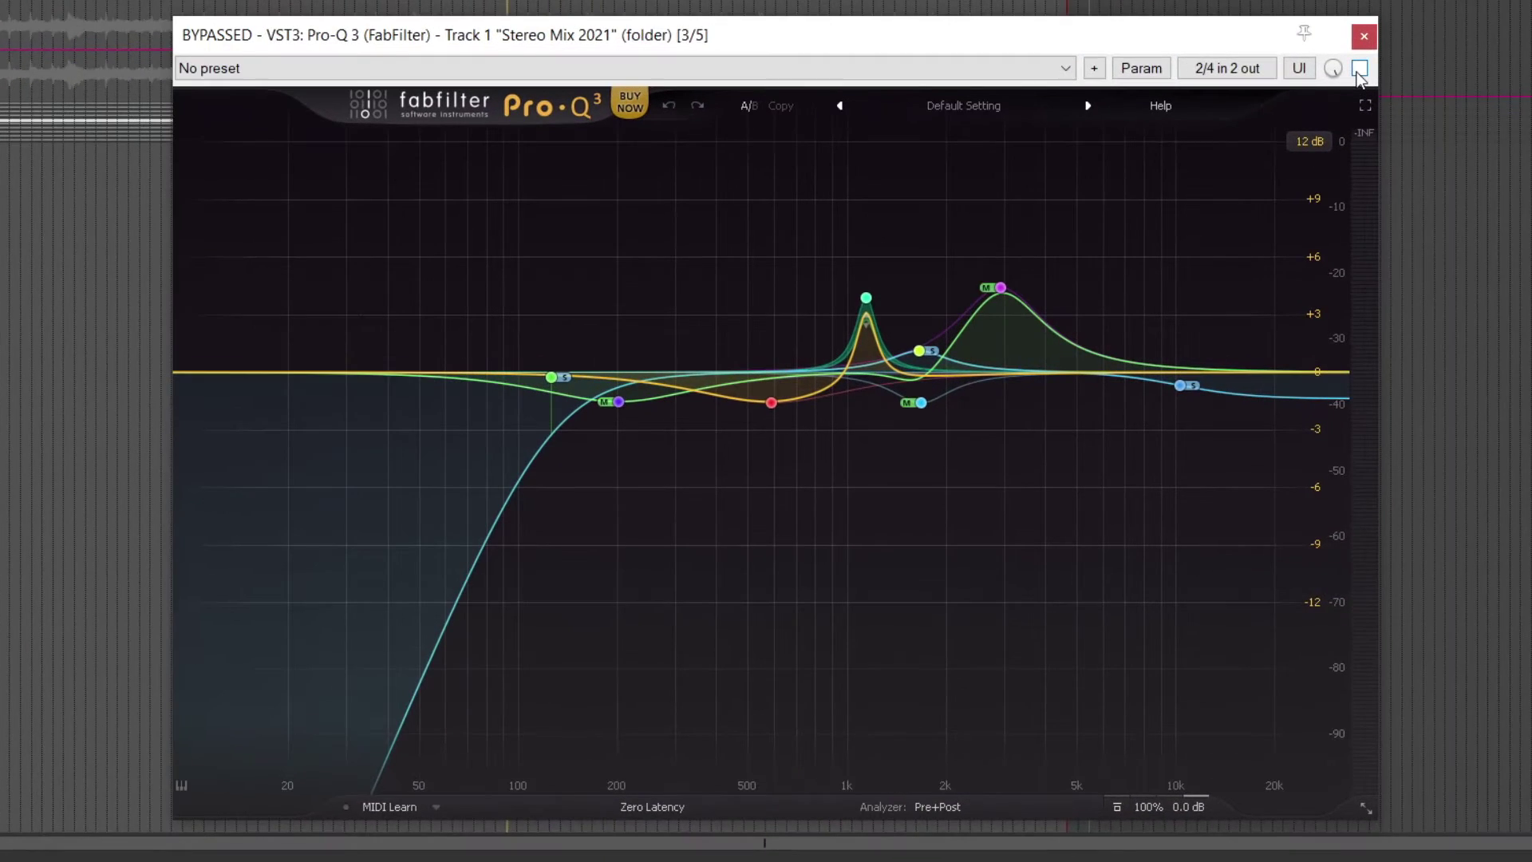
left_click(1358, 68)
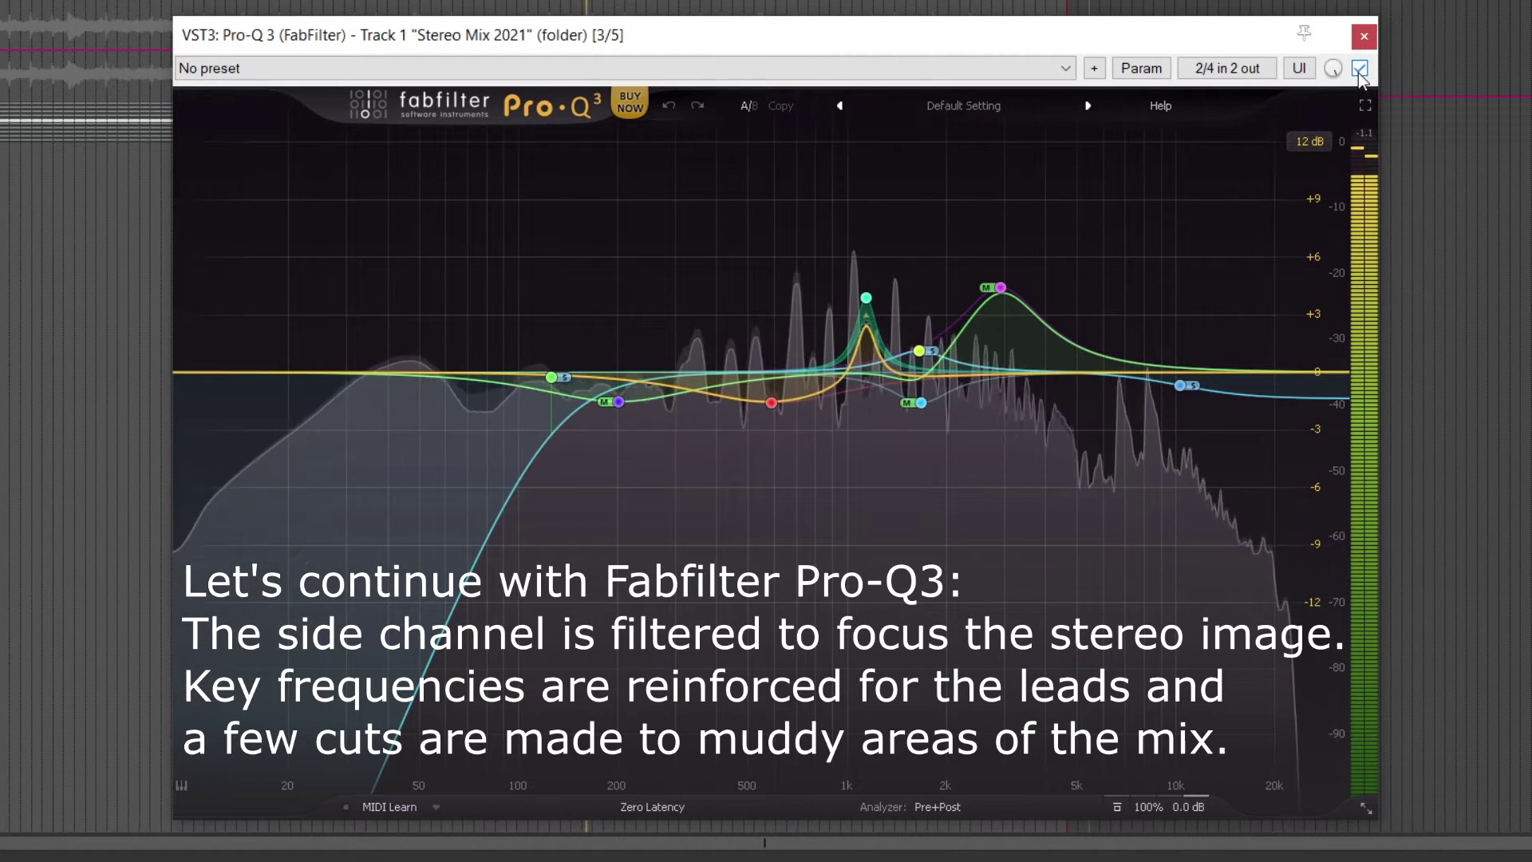
left_click(1358, 69)
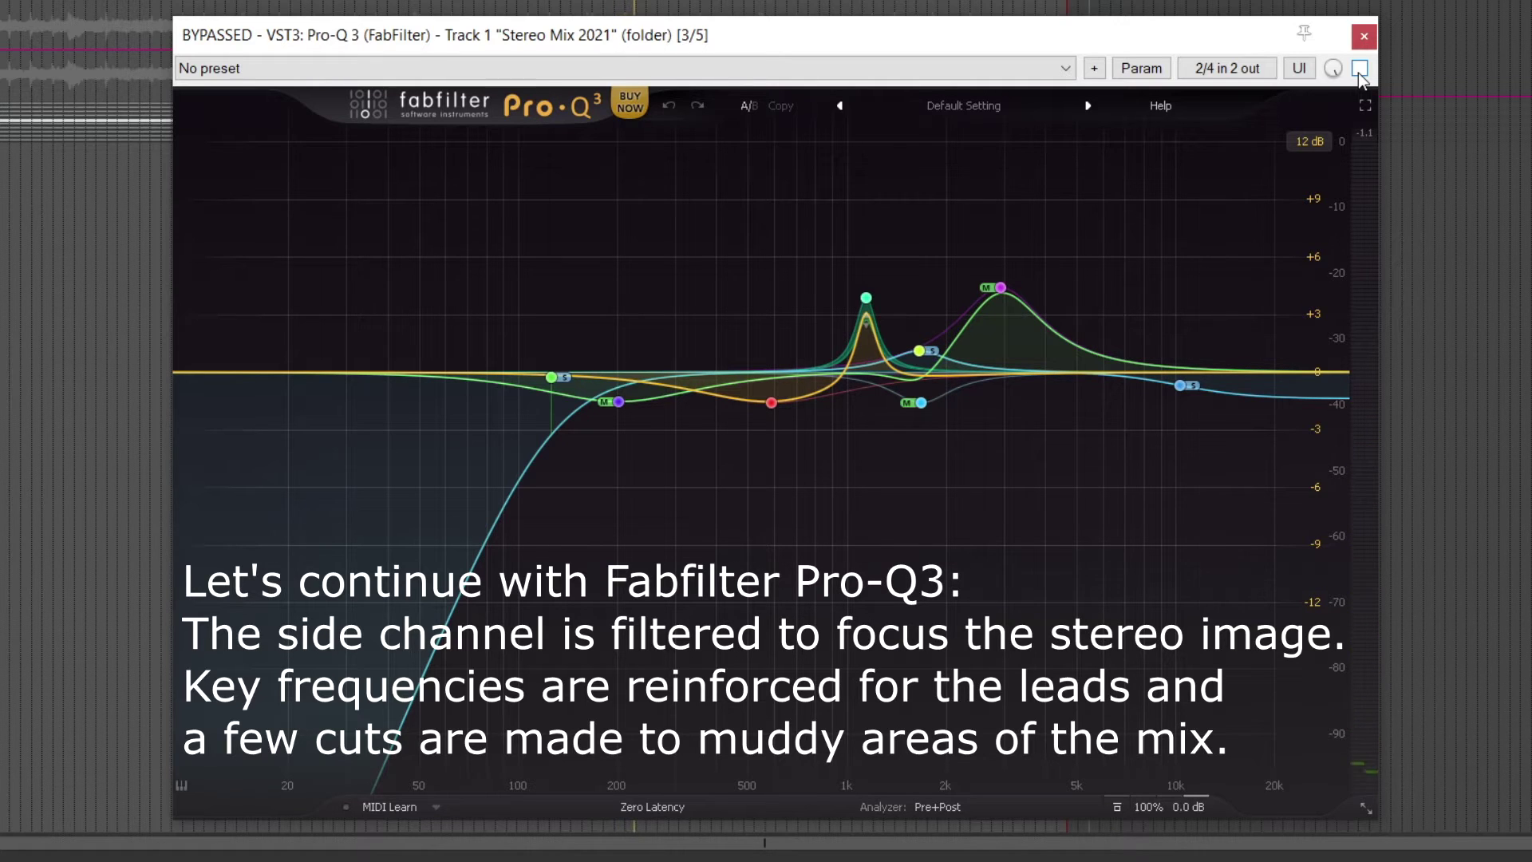
left_click(1360, 69)
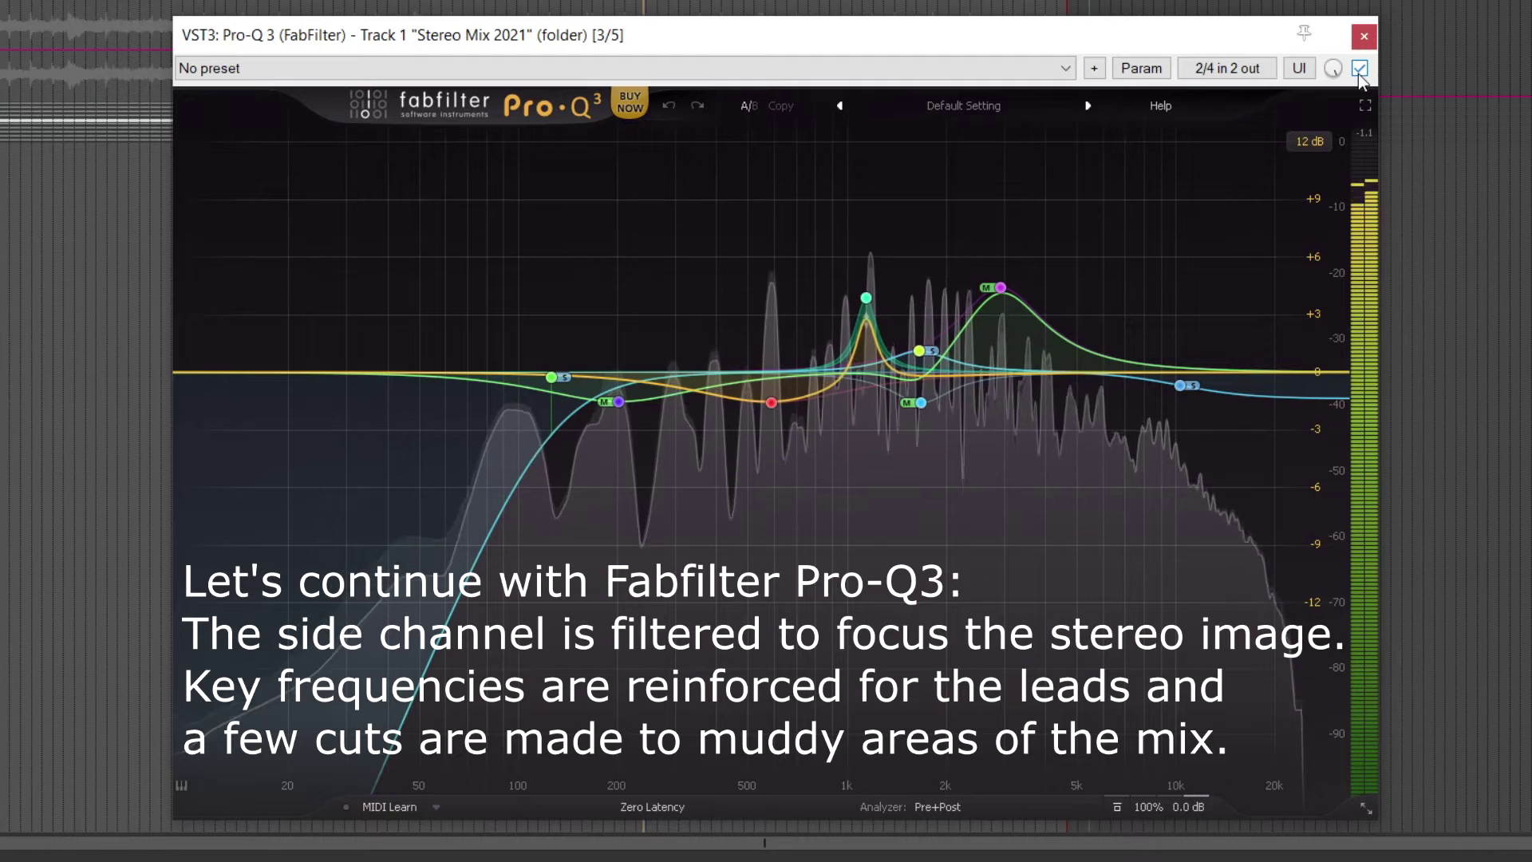
- Examine the frequency, gain and Q settings of the mid, side and stereo bands in Pro-Q 3
mouse_move(927, 418)
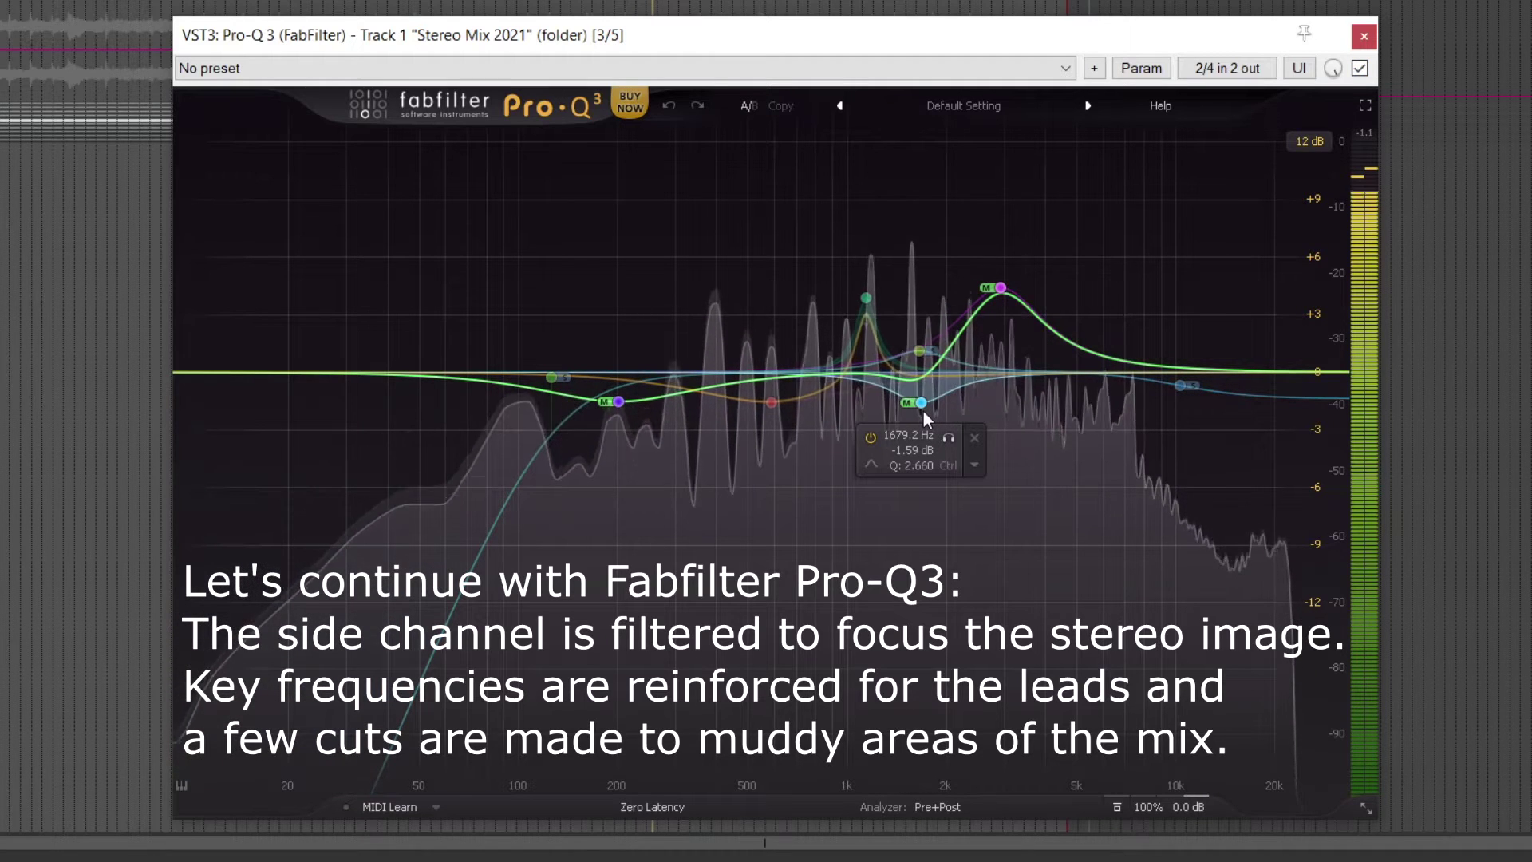
mouse_move(998, 294)
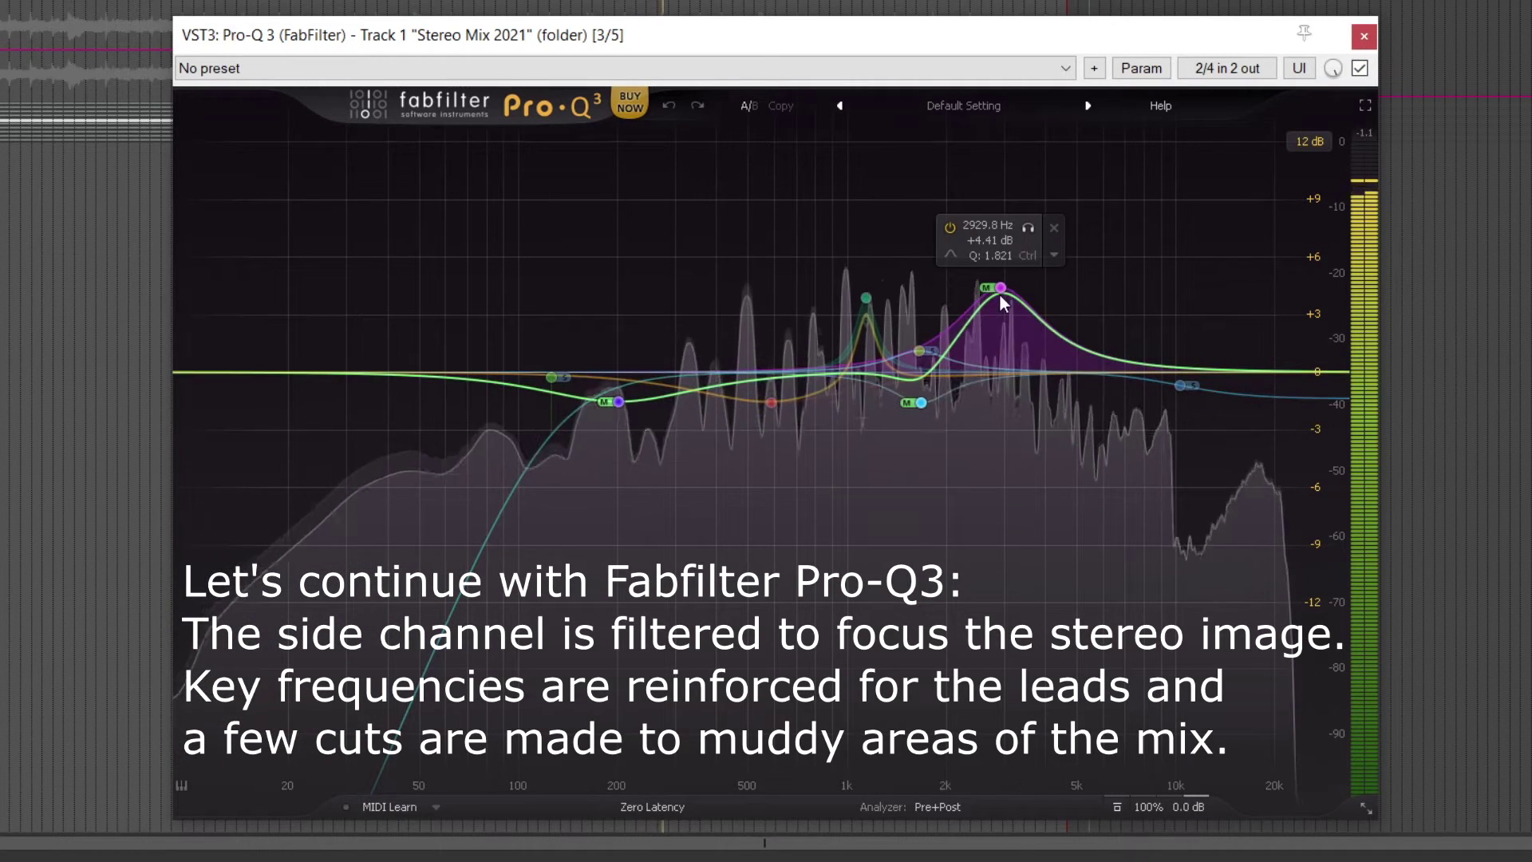
mouse_move(1179, 386)
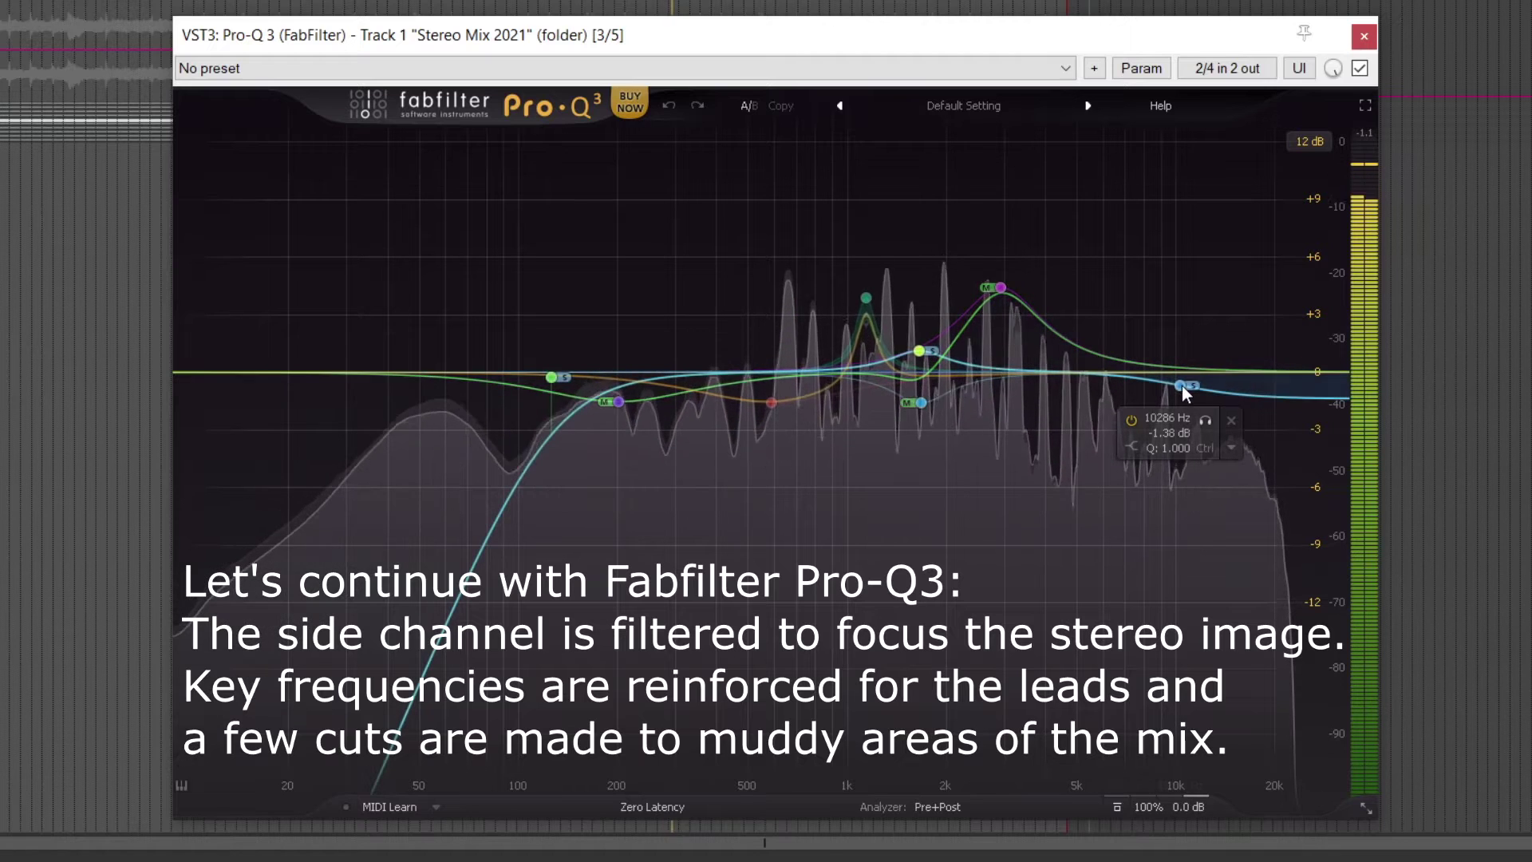
mouse_move(917, 351)
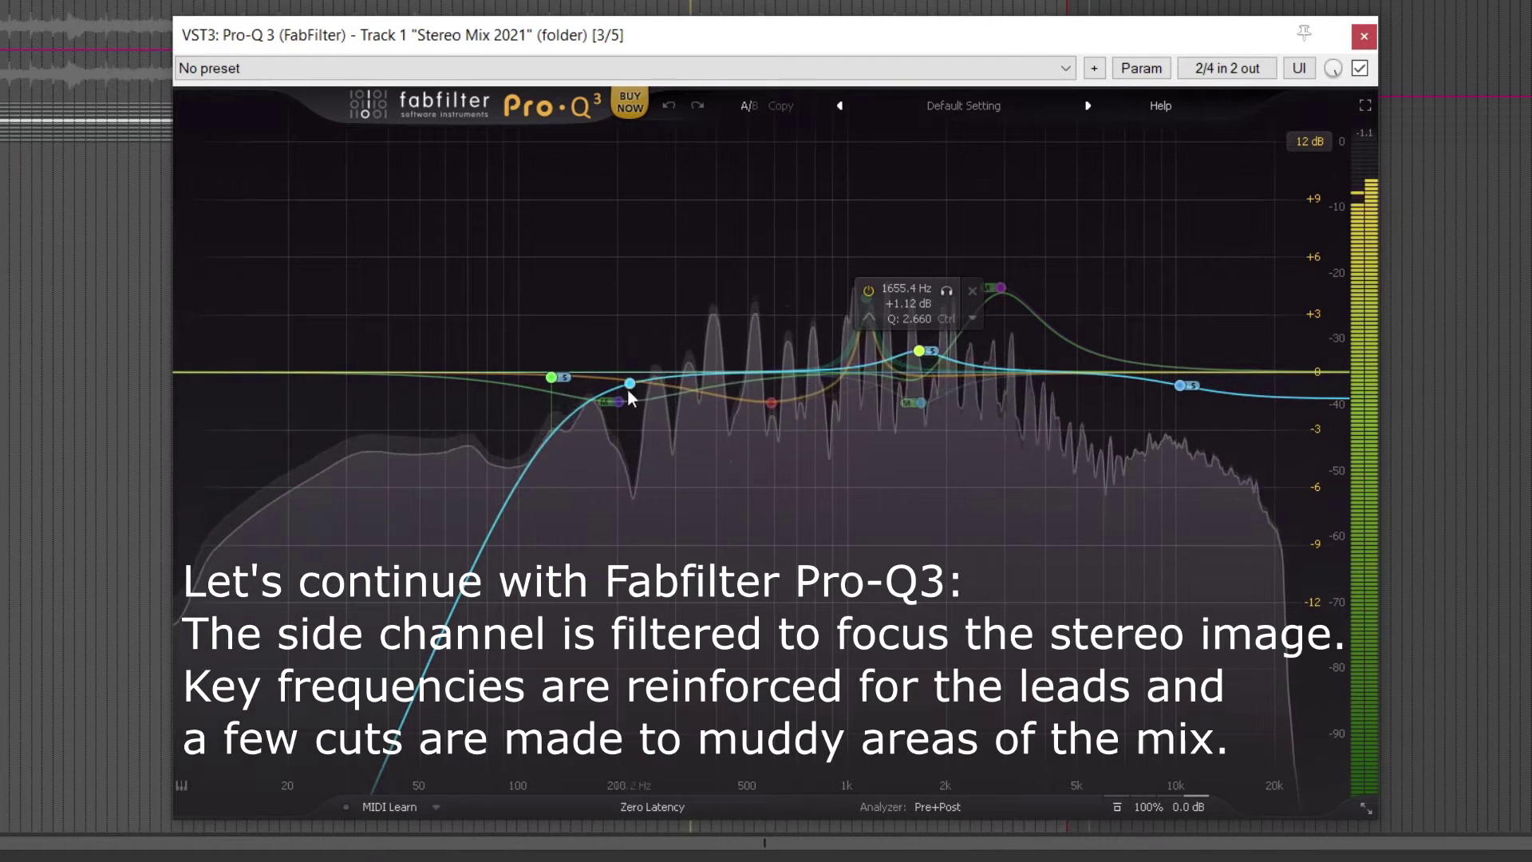
mouse_move(585, 399)
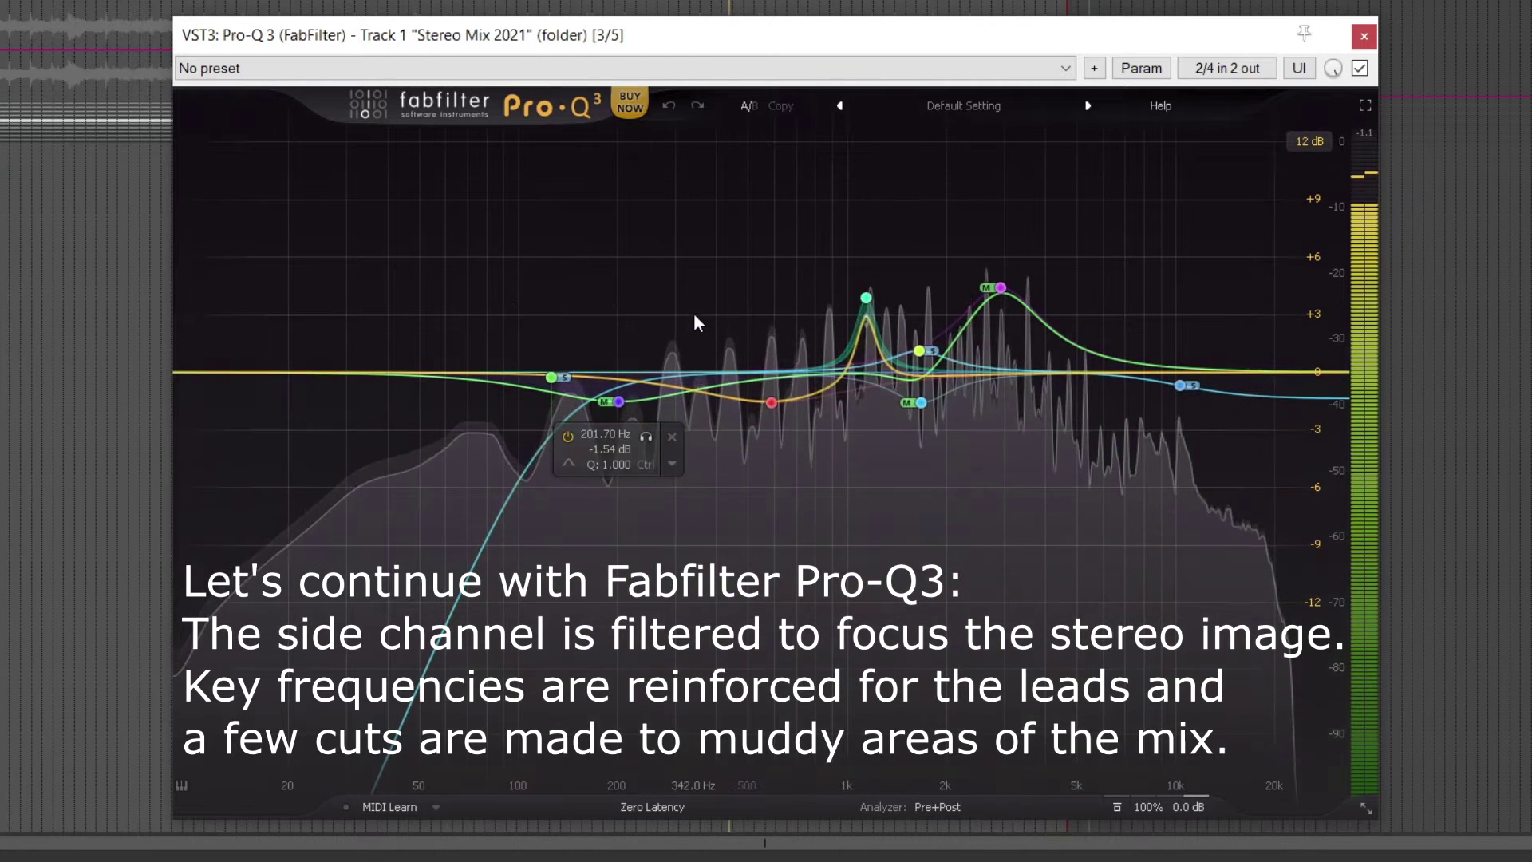
mouse_move(771, 406)
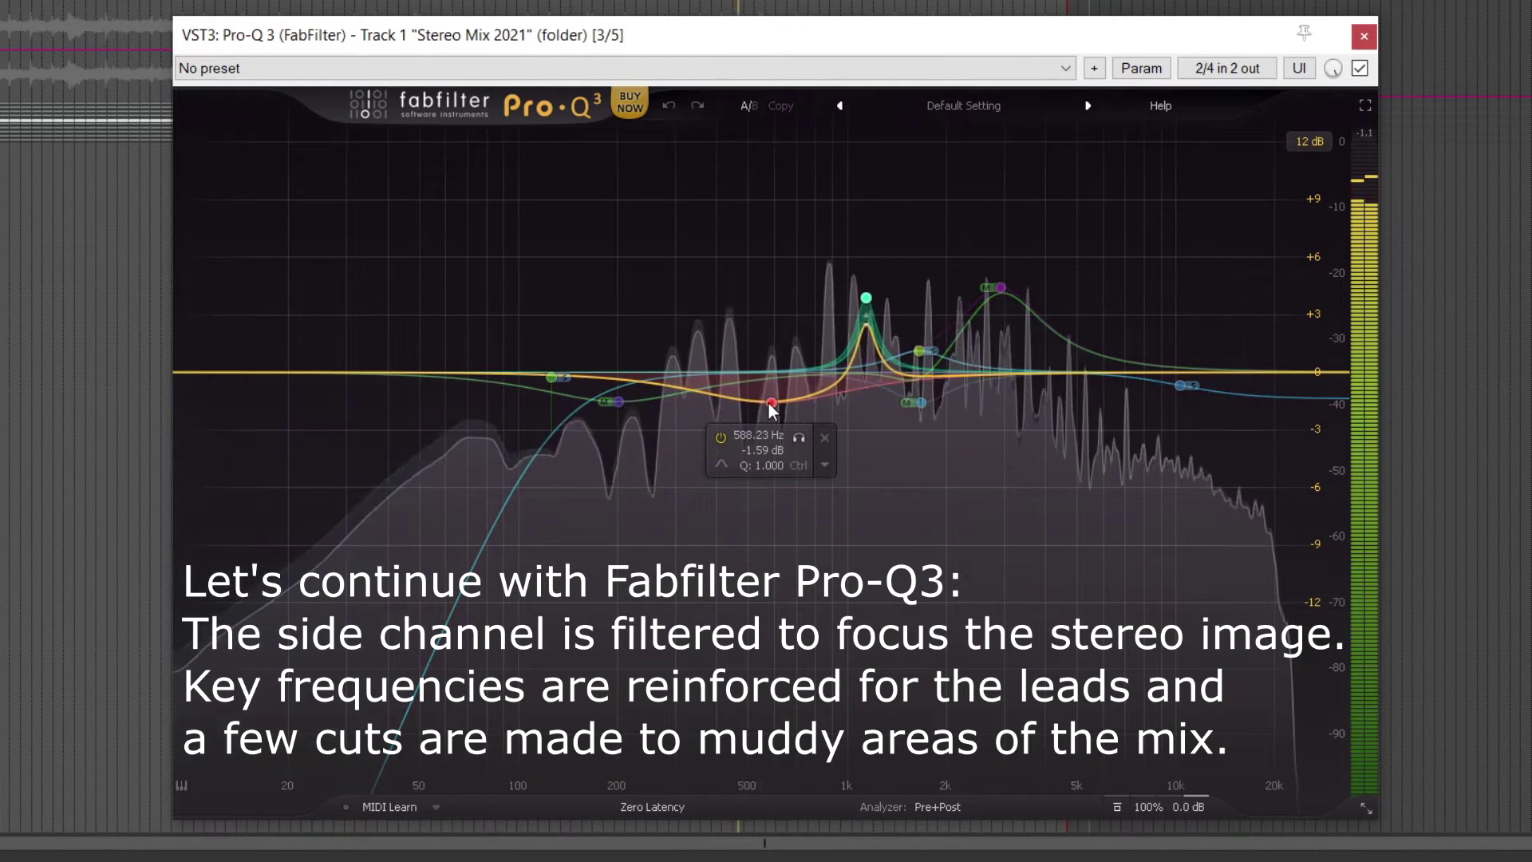
mouse_move(867, 300)
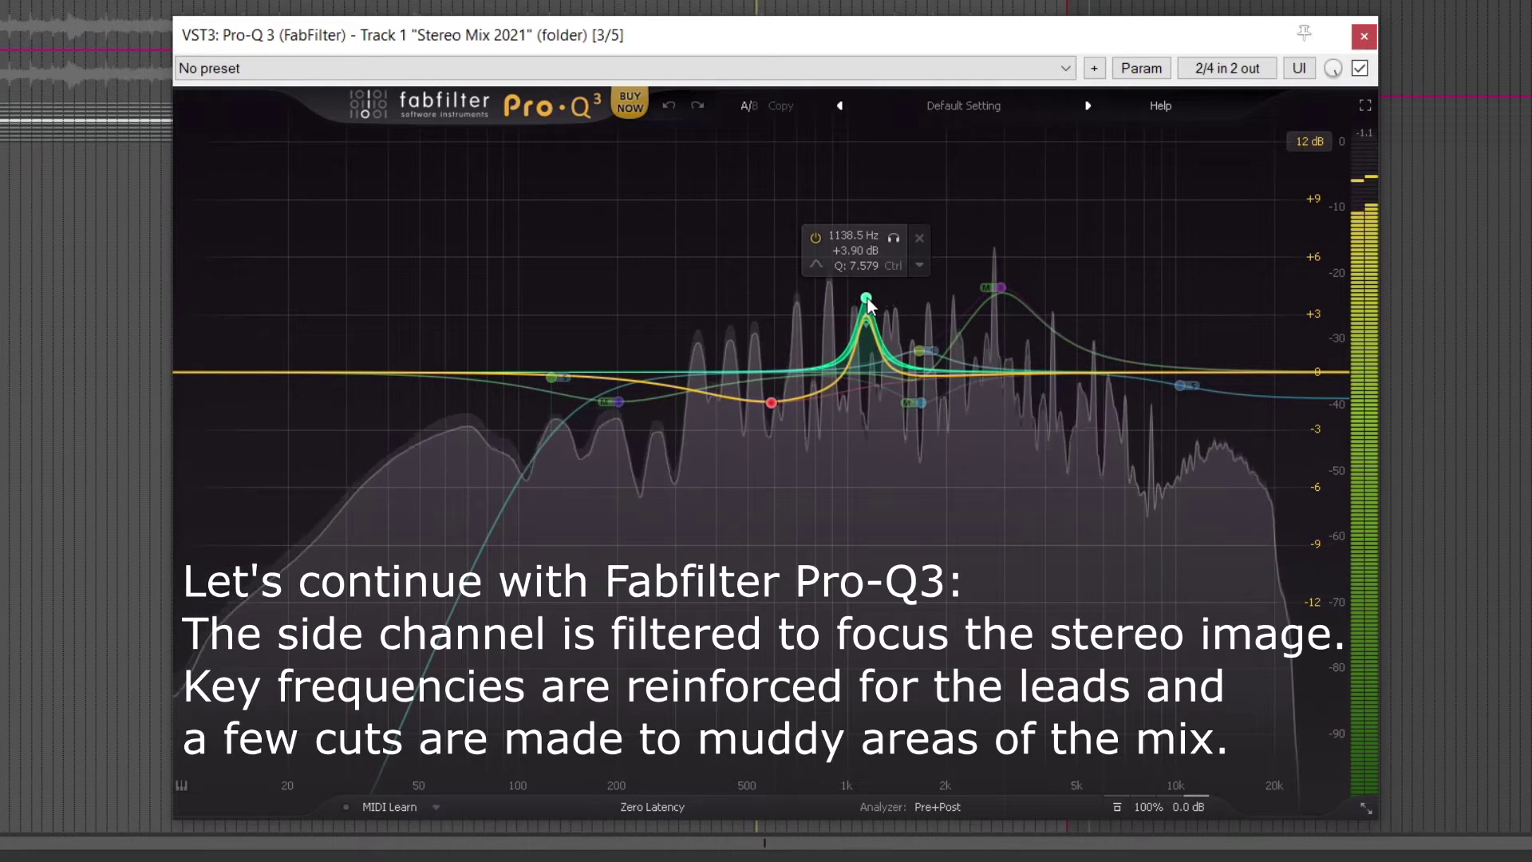
- Check the mix once more with Pro-Q 3 bypassed, then reactivate it and close its window
left_click(1359, 67)
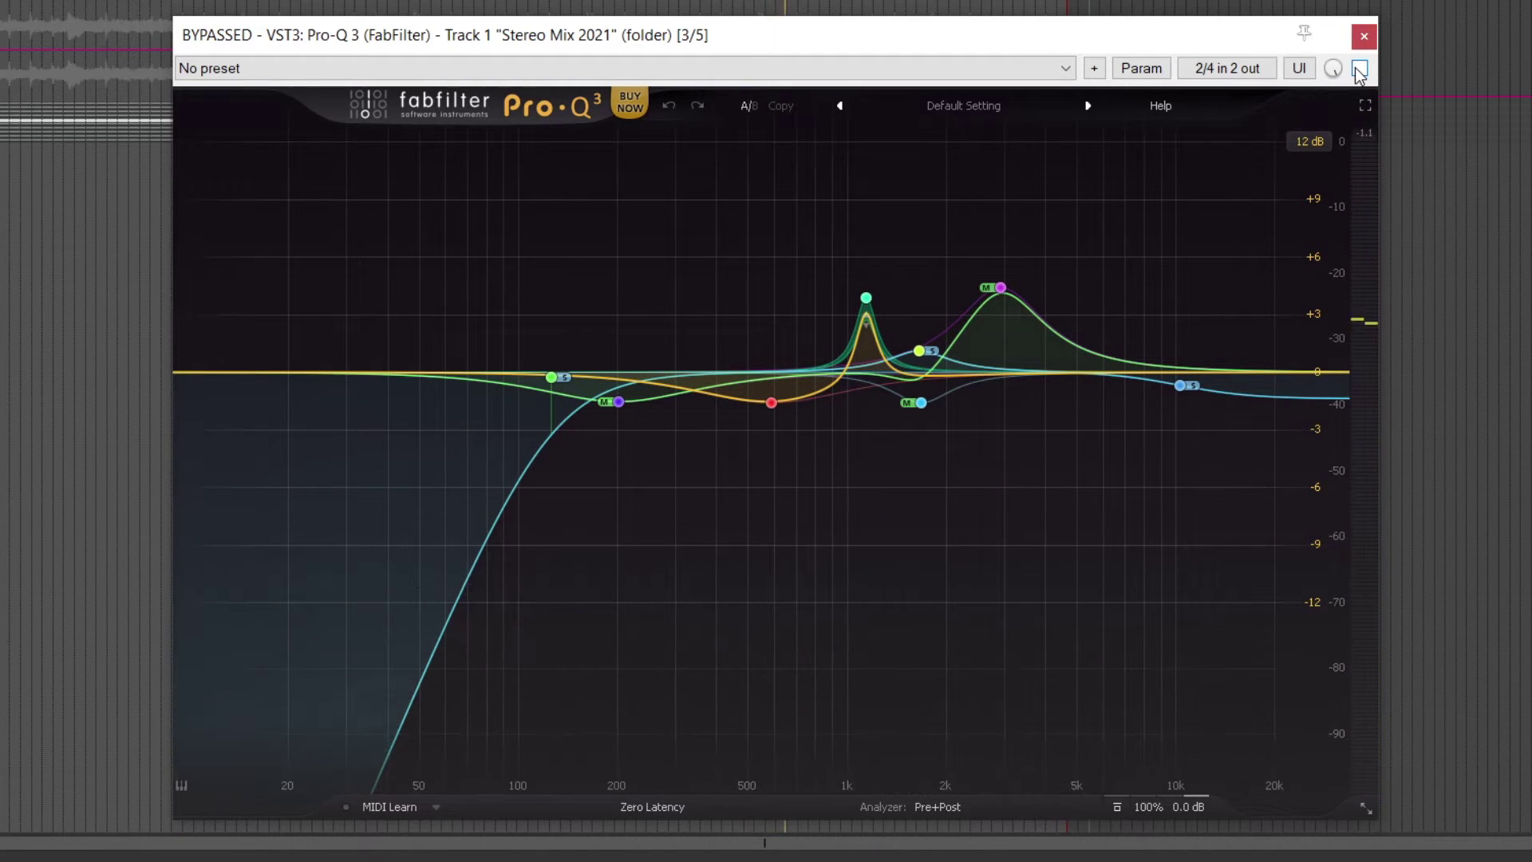
left_click(1359, 67)
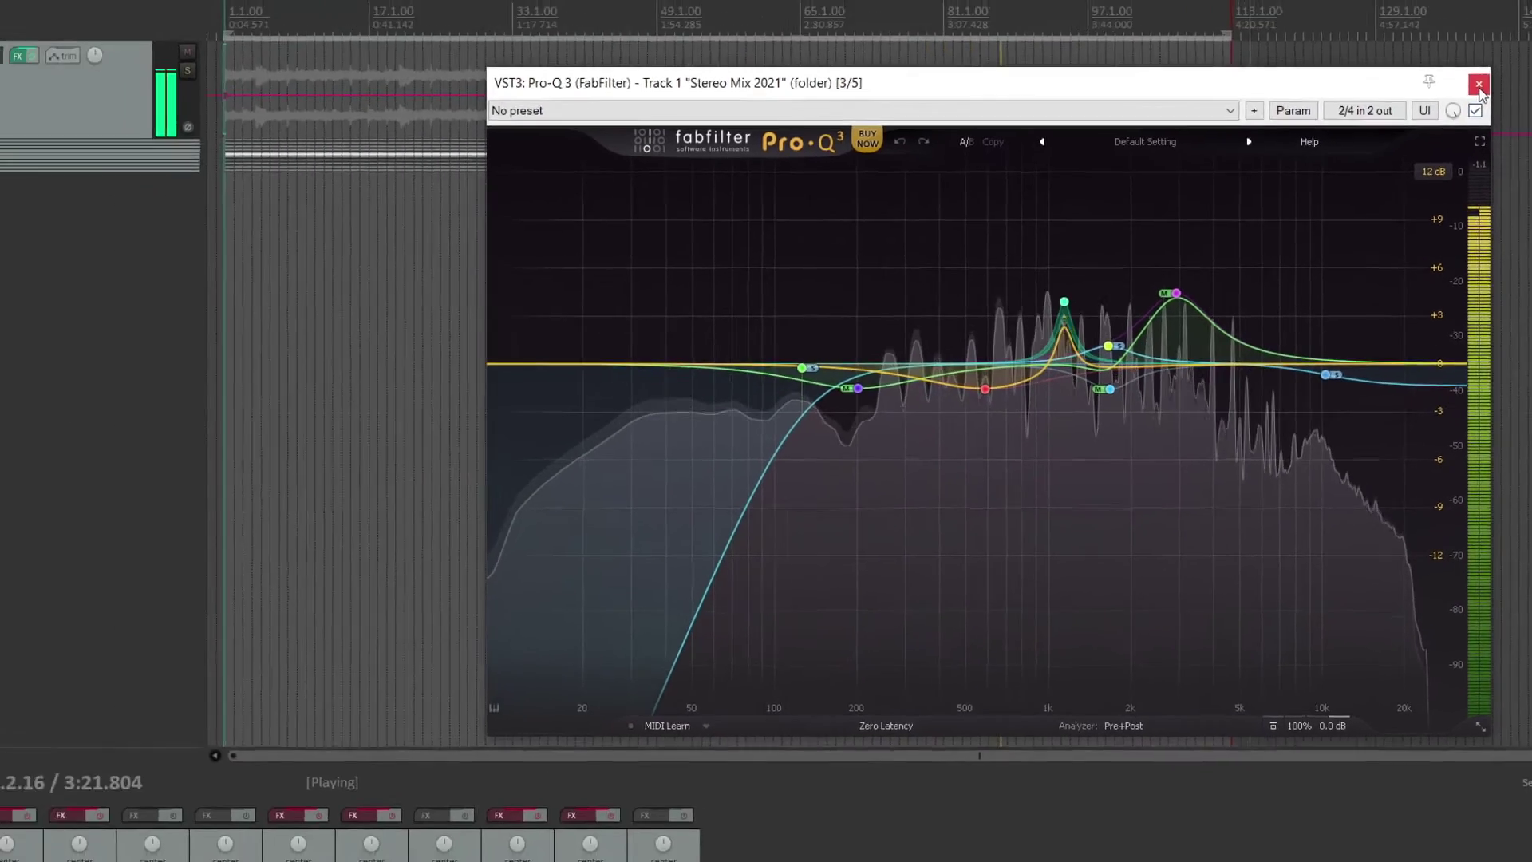
left_click(1478, 85)
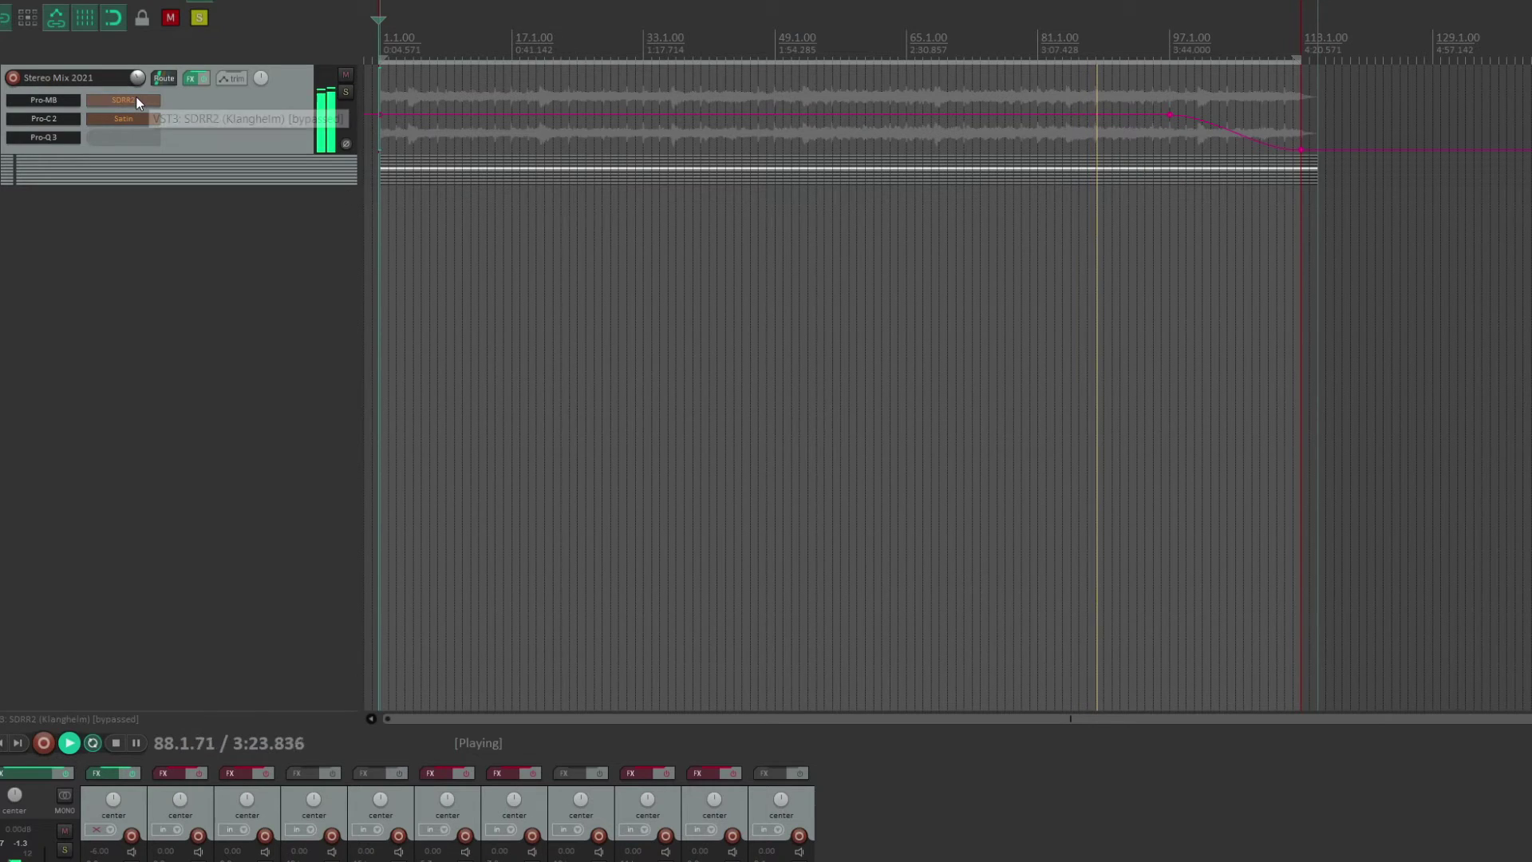
- Open the Klanghelm SDRR2 saturation plug-in on the Stereo Mix 2021 track and take it out of bypass
left_click(136, 97)
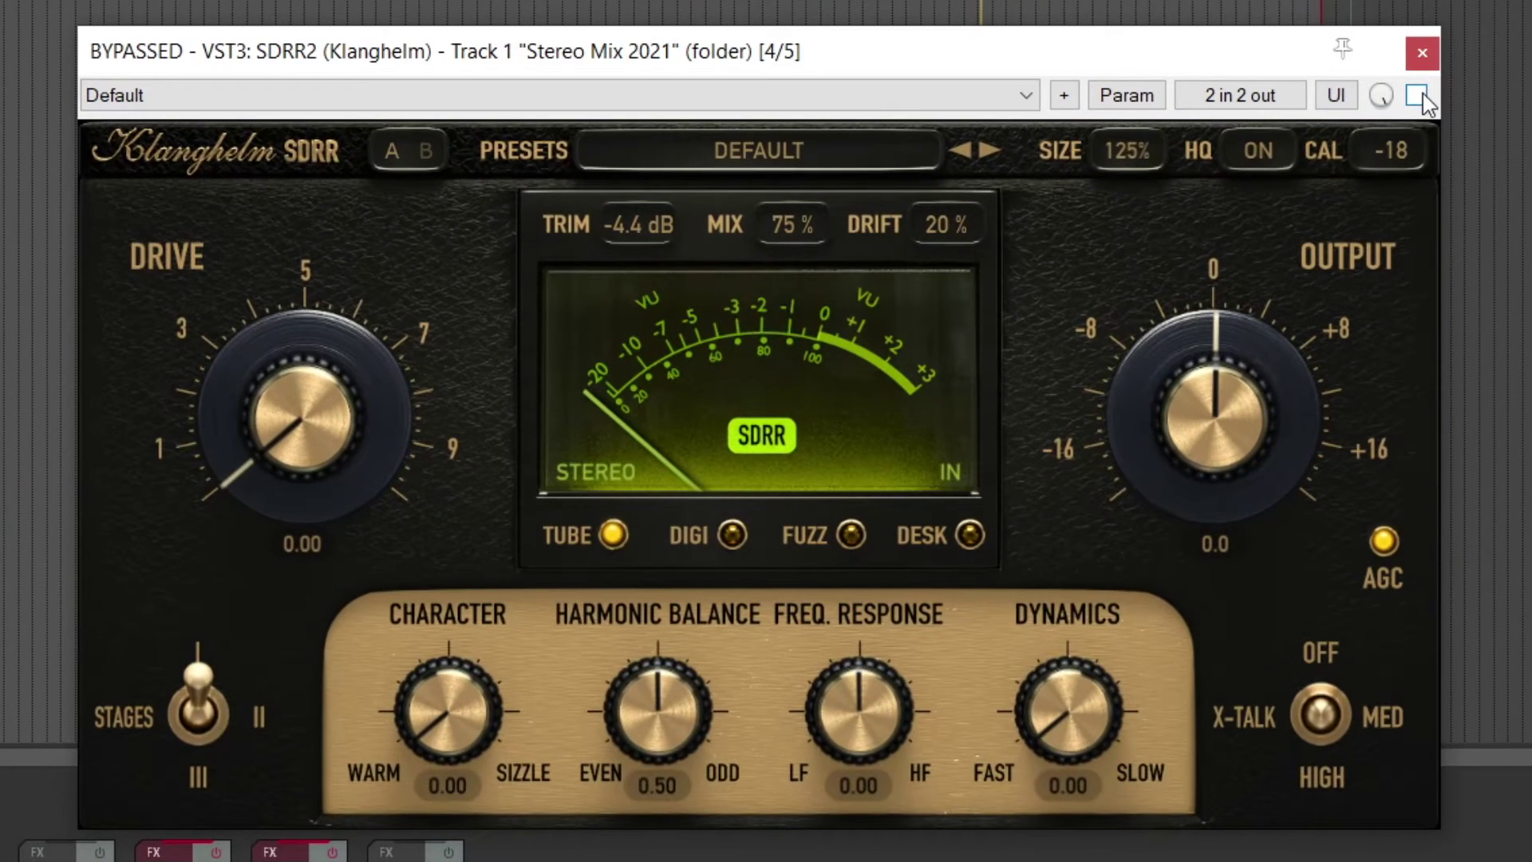
left_click(1418, 96)
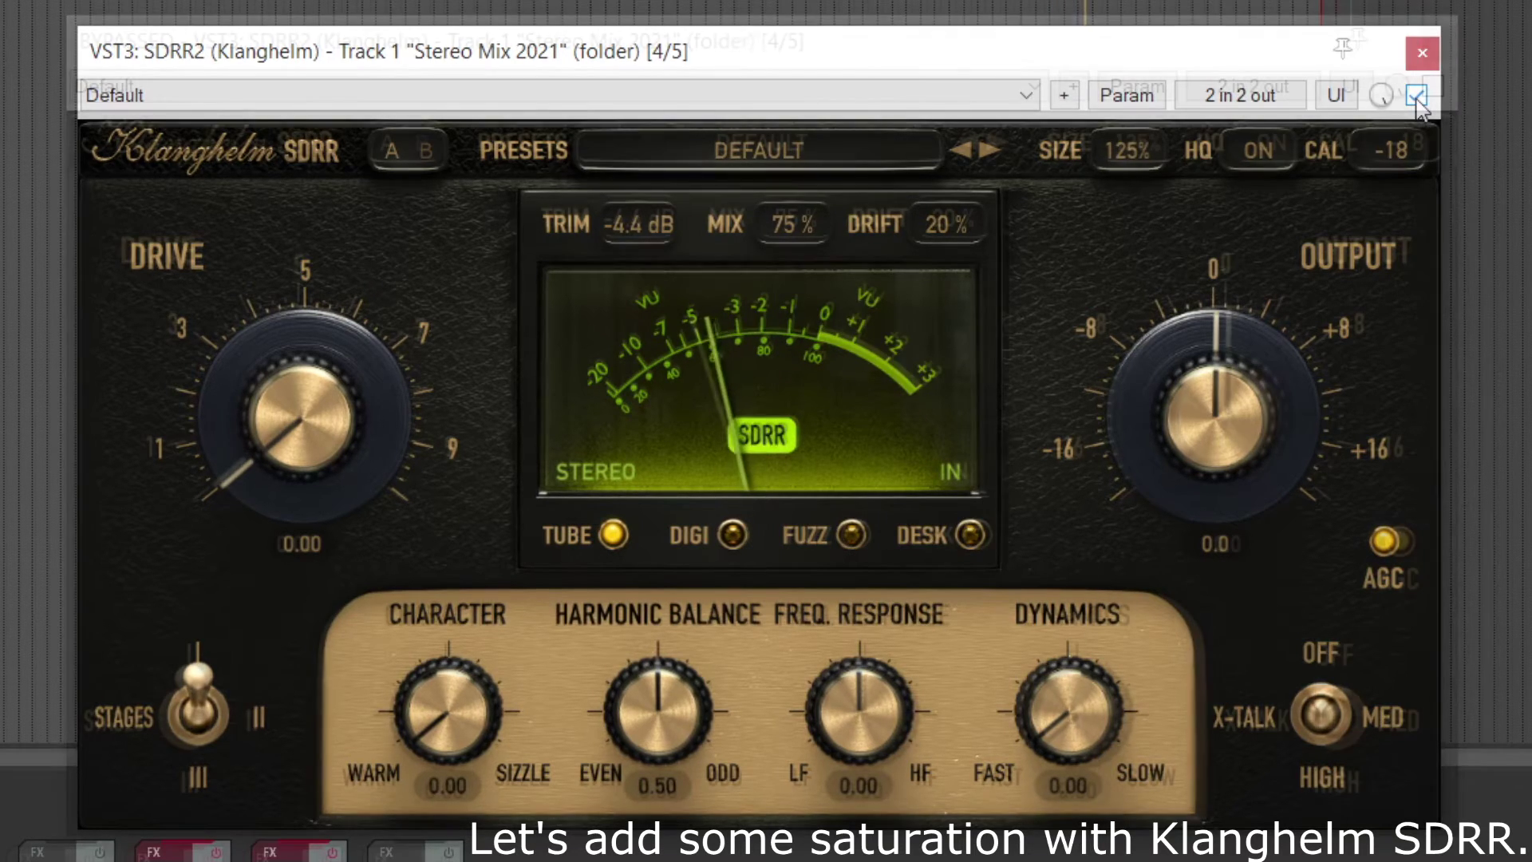
- Compare the mix with SDRR2 bypassed and active several times, leave the saturation active and close its window
left_click(1416, 96)
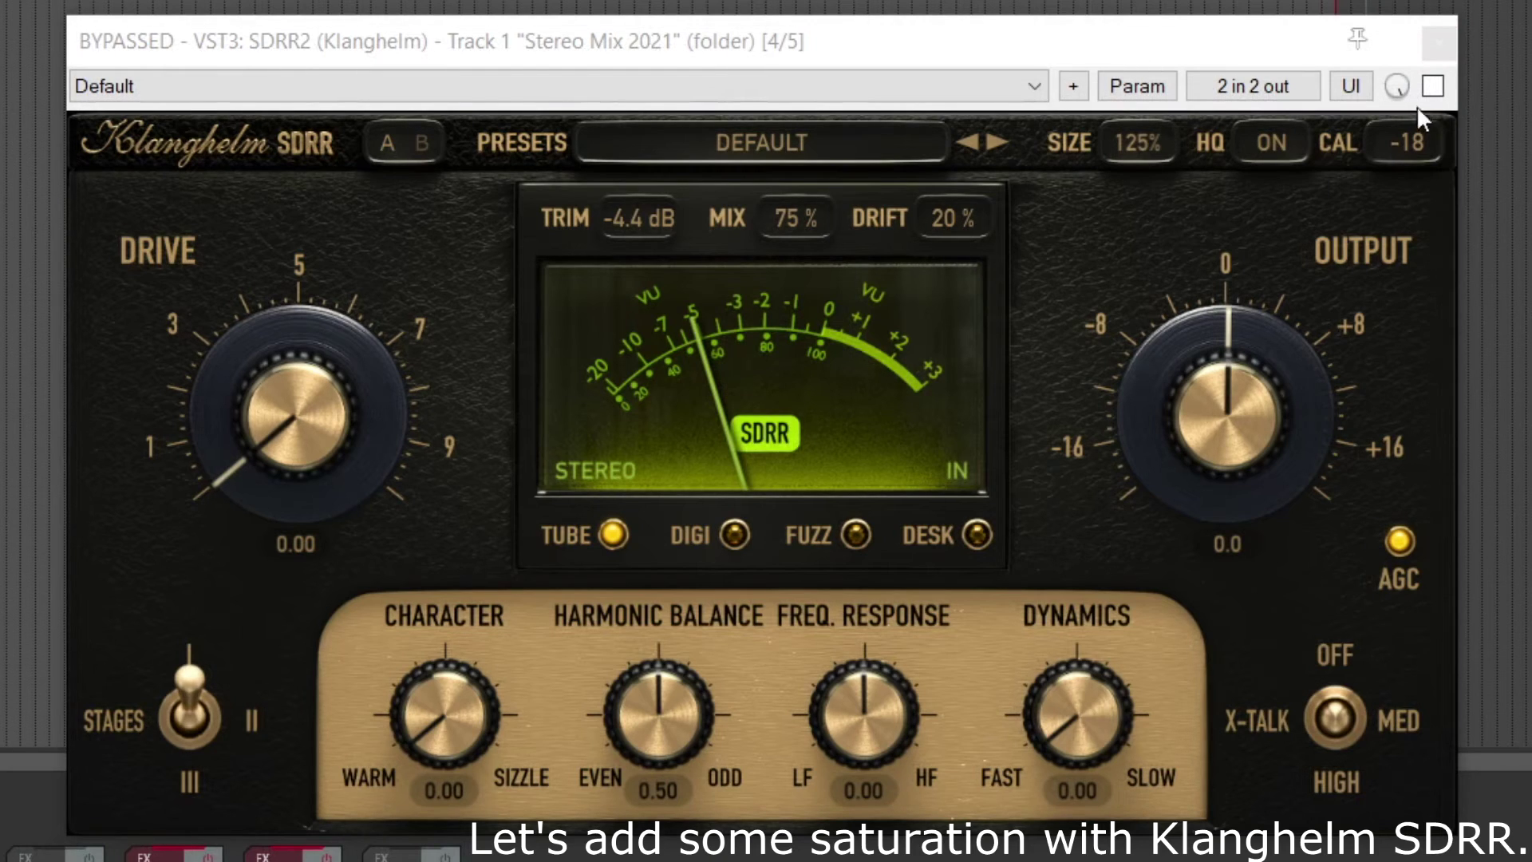
left_click(1432, 92)
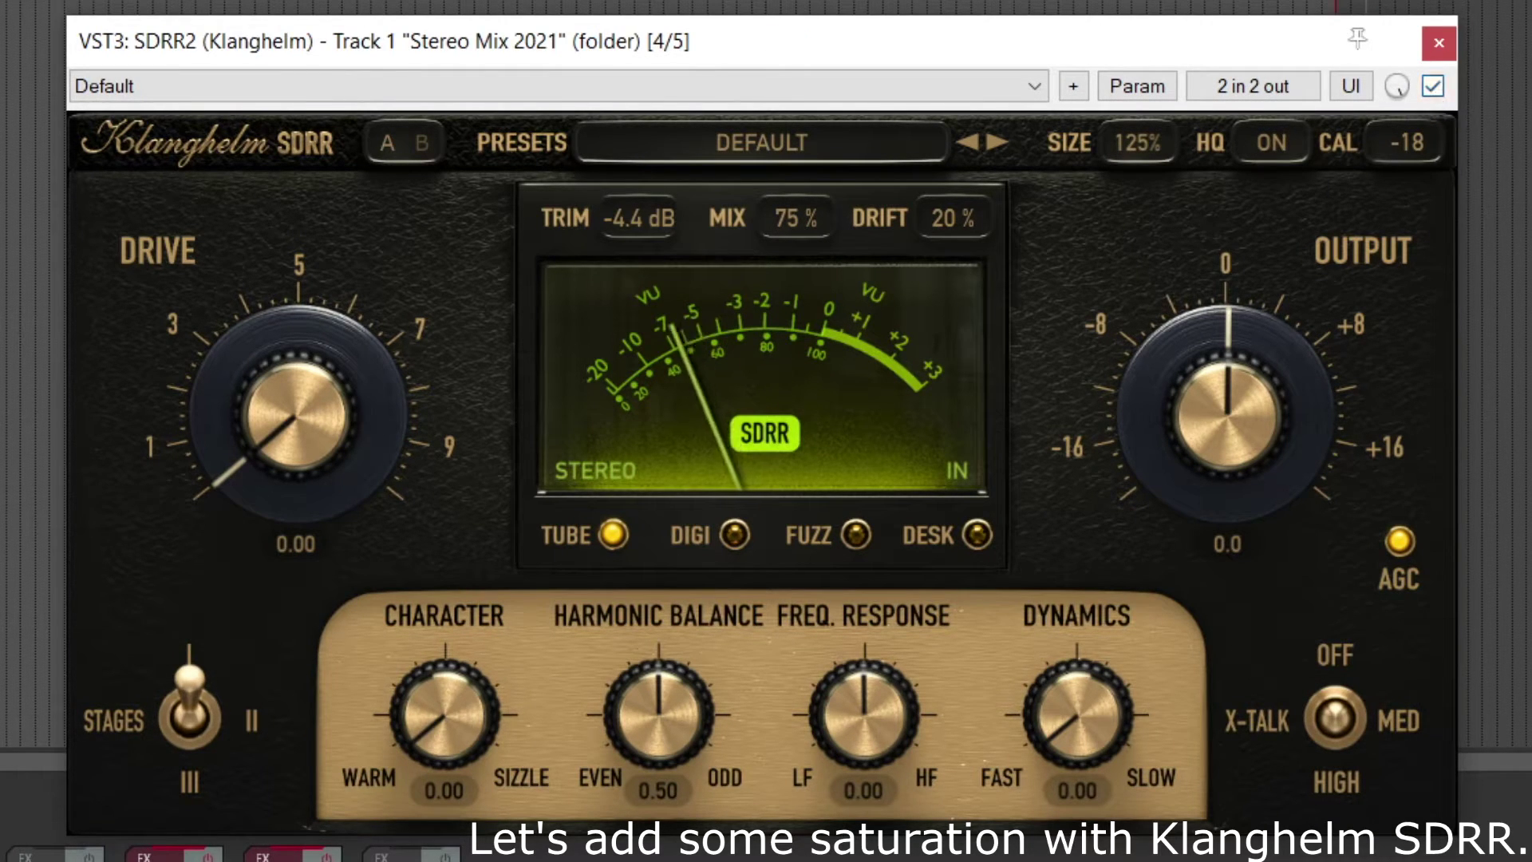
left_click(1433, 86)
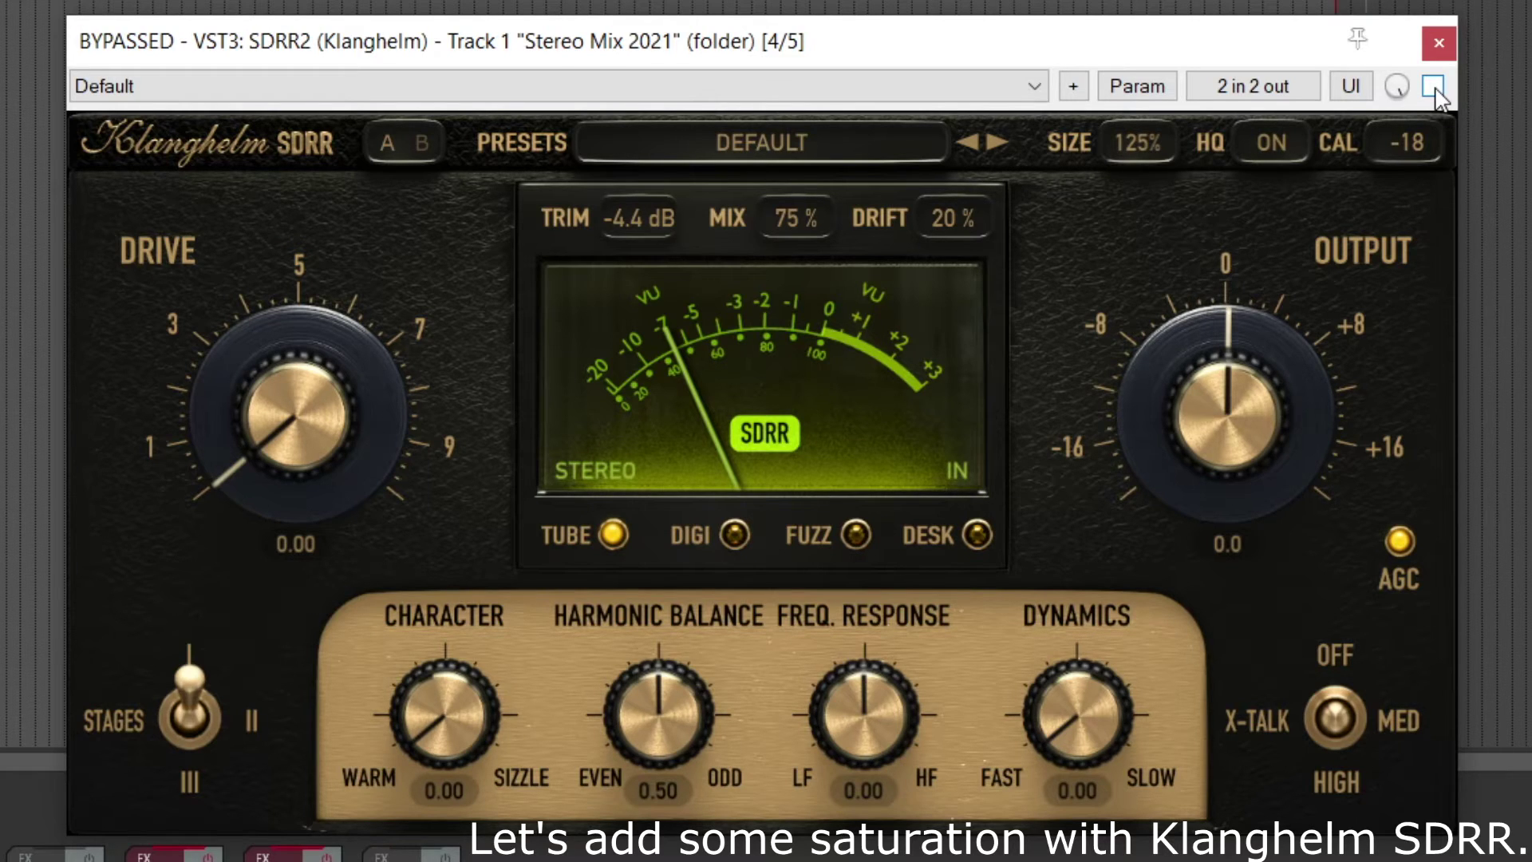
left_click(1434, 88)
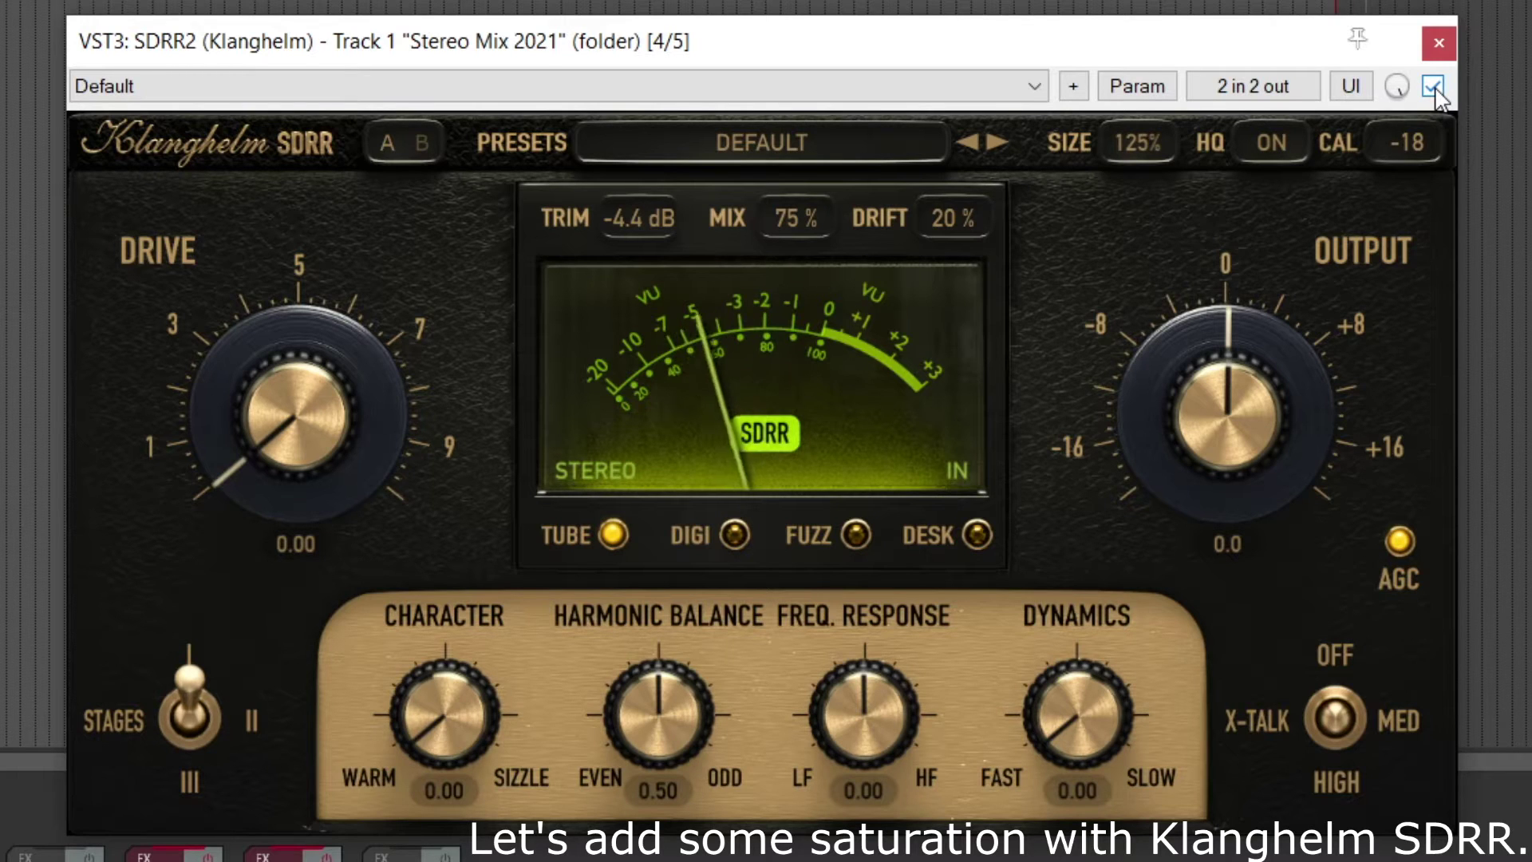
left_click(1434, 88)
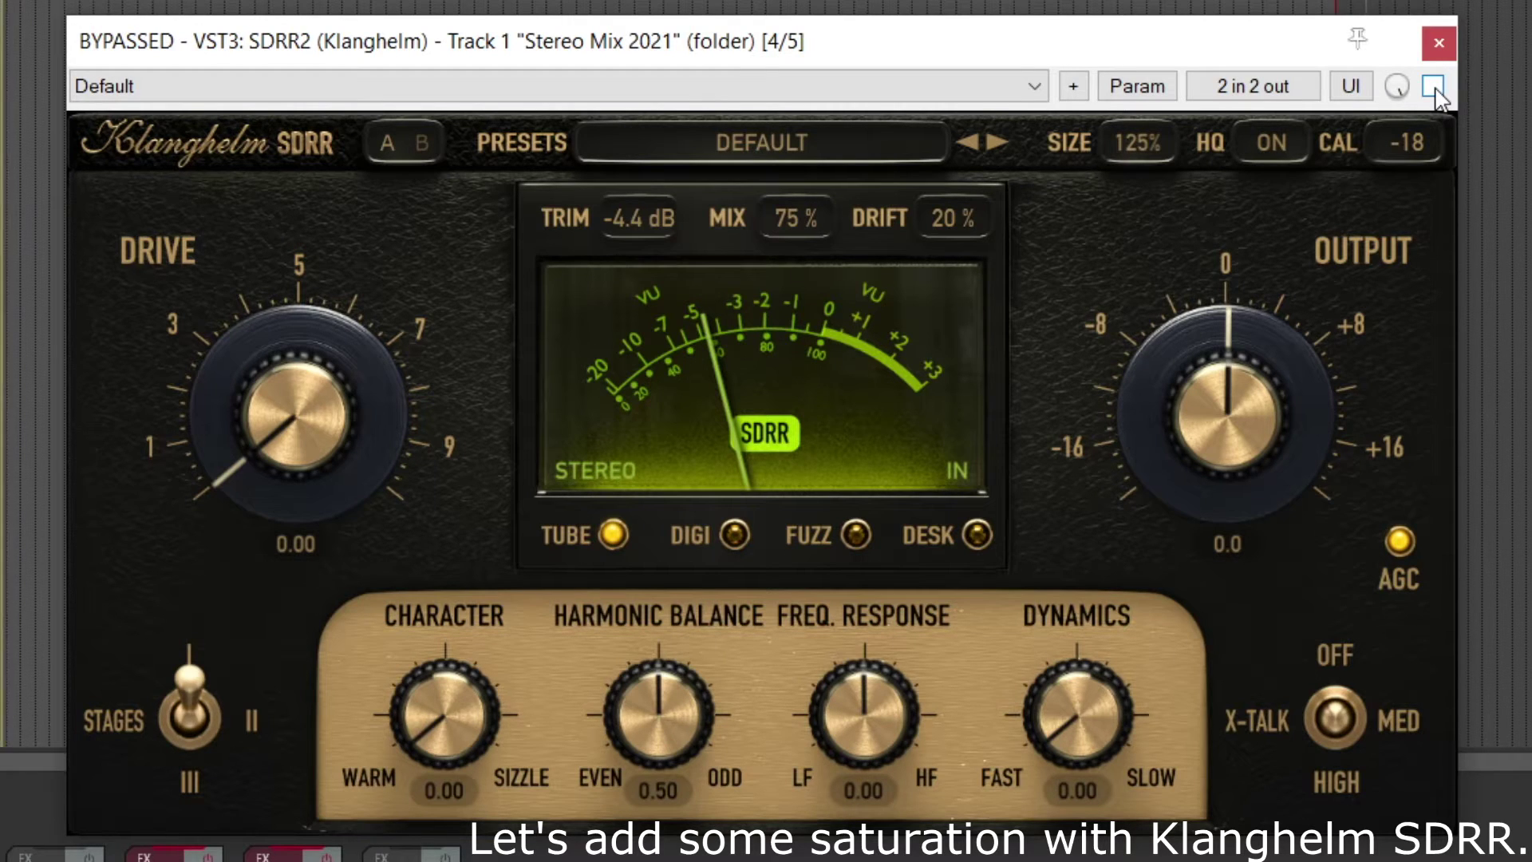
left_click(1434, 88)
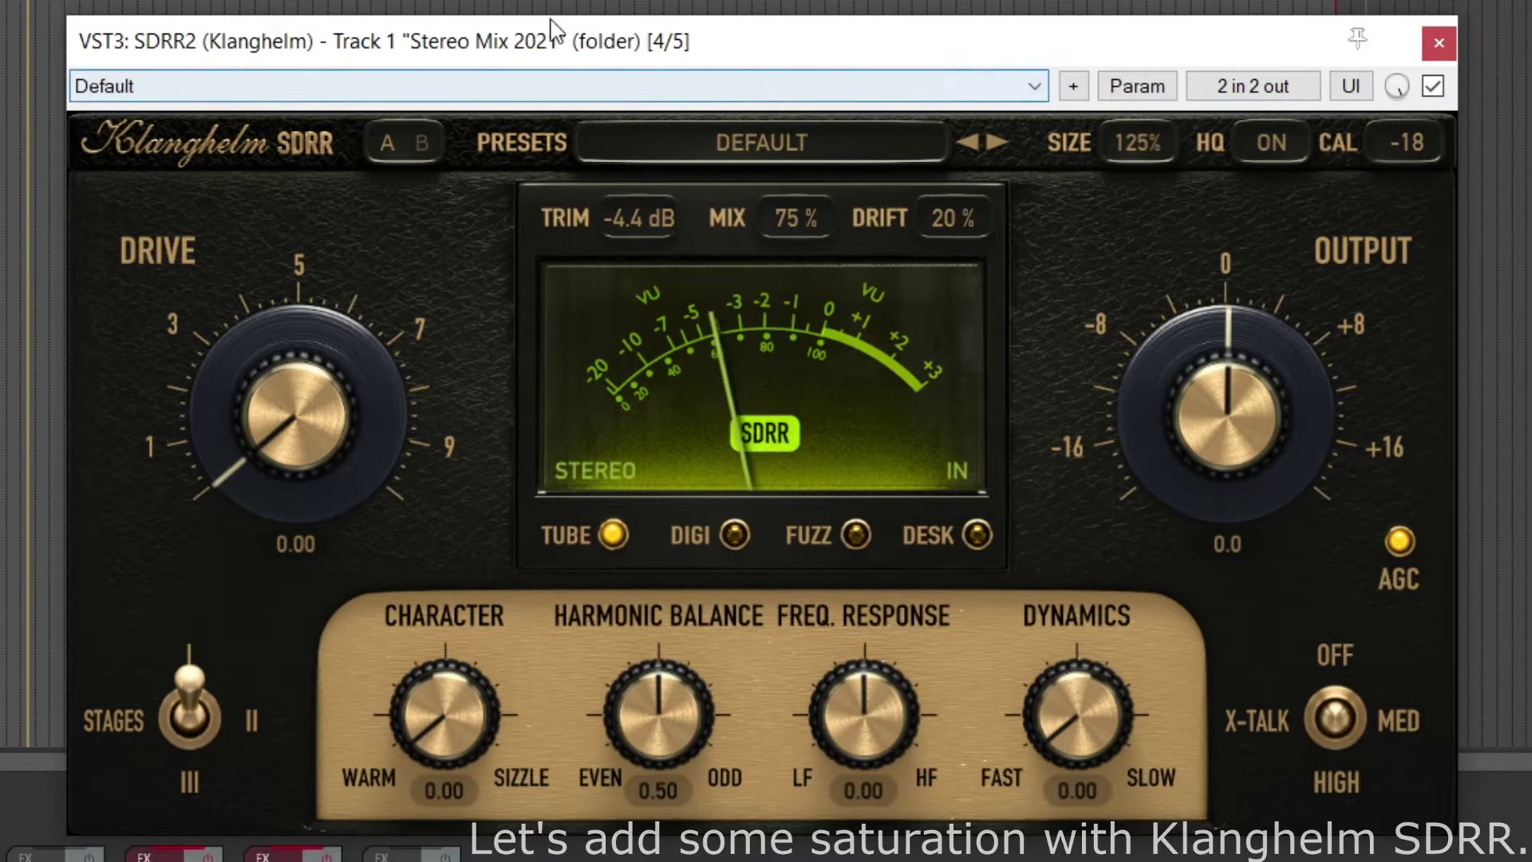
left_click(1445, 48)
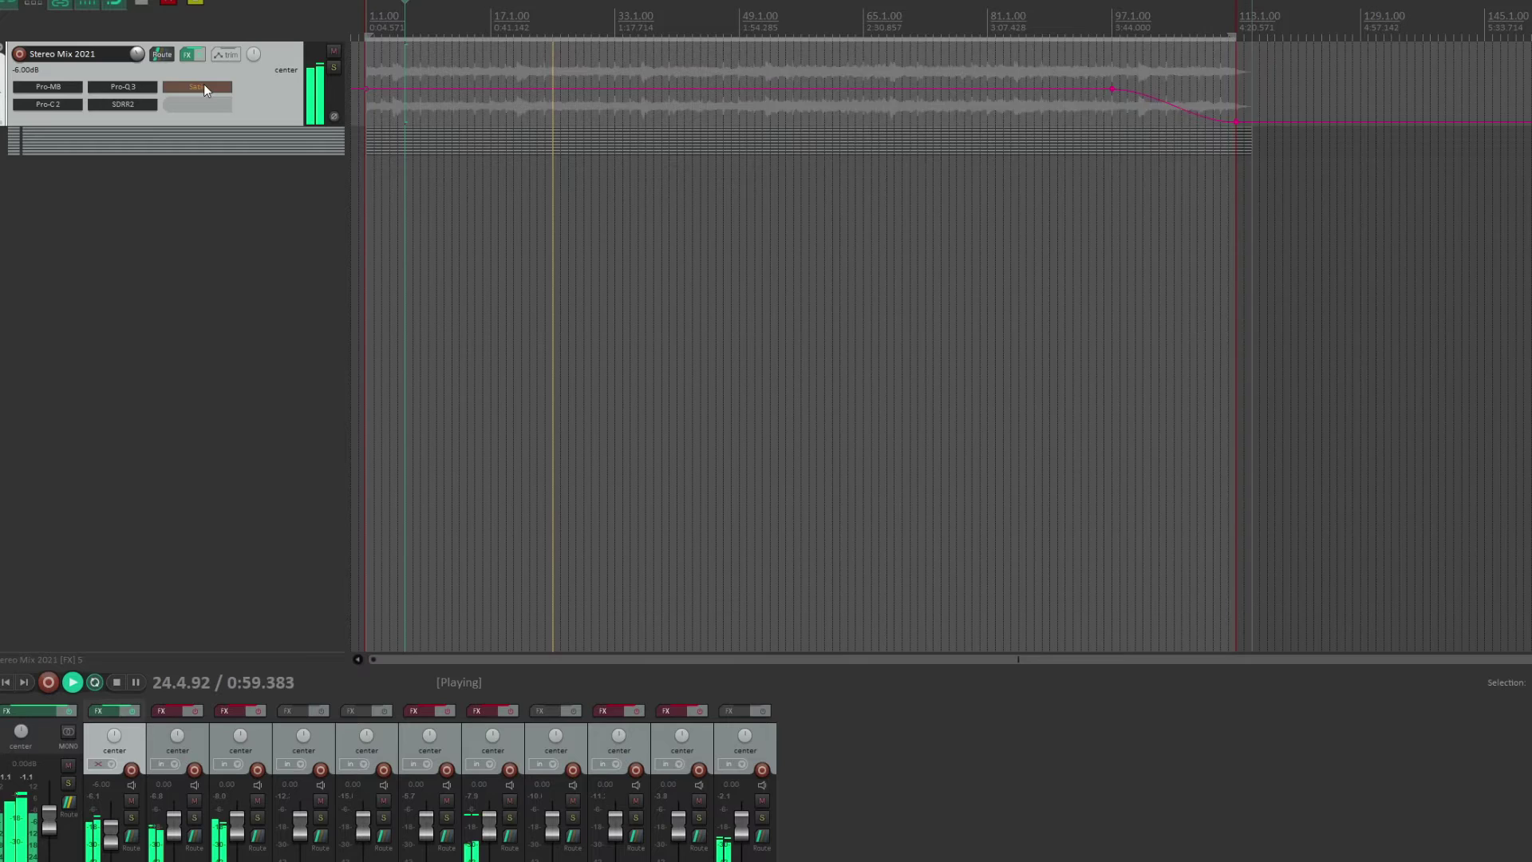
- Open the u-he Satin tape machine on the Stereo Mix 2021 track and take it out of bypass
left_click(204, 88)
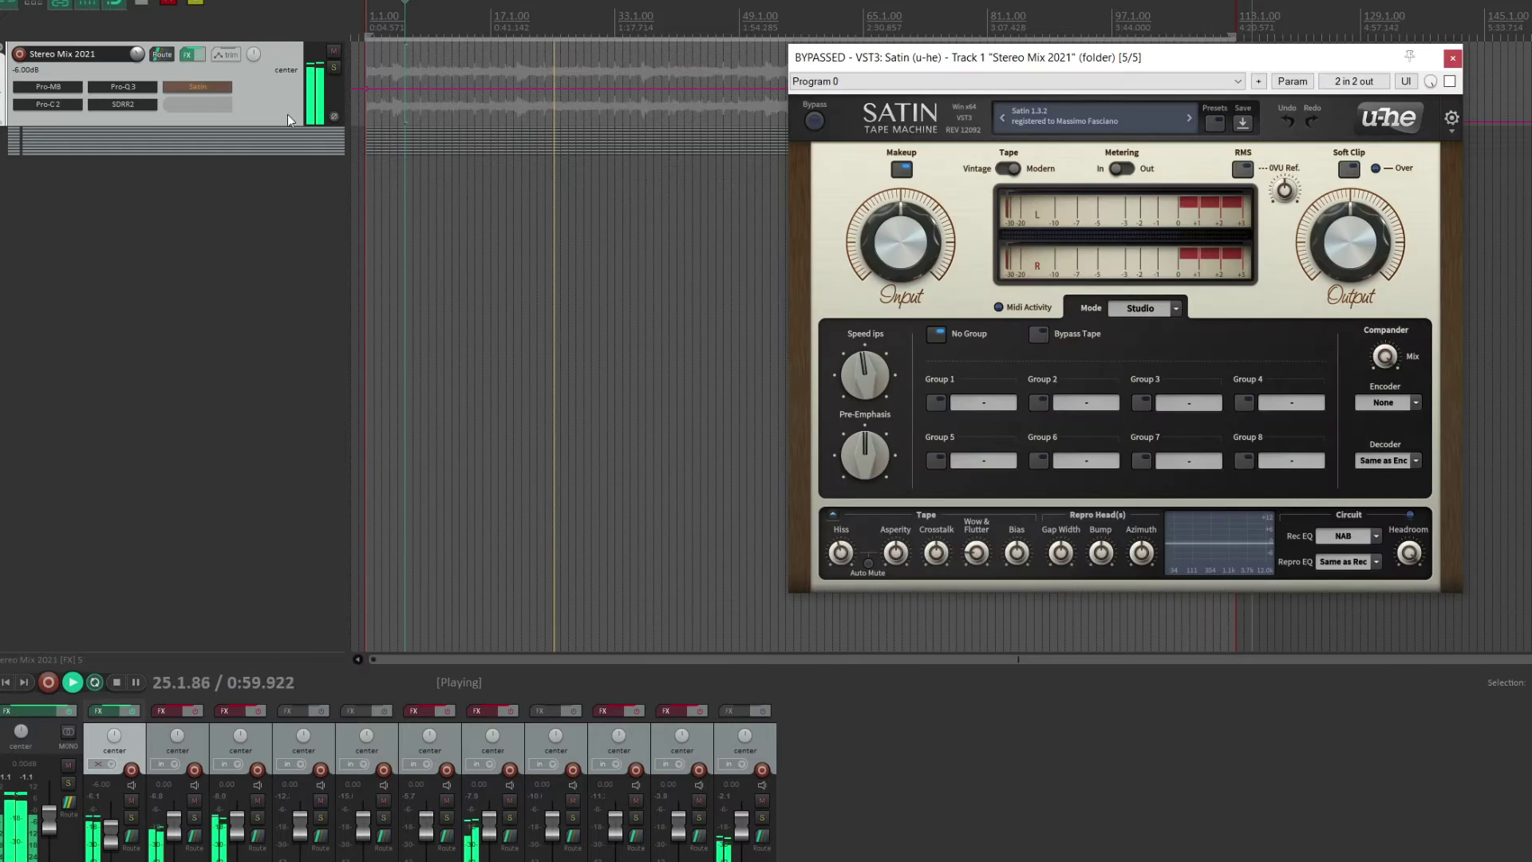
left_click_drag(1055, 55, 921, 90)
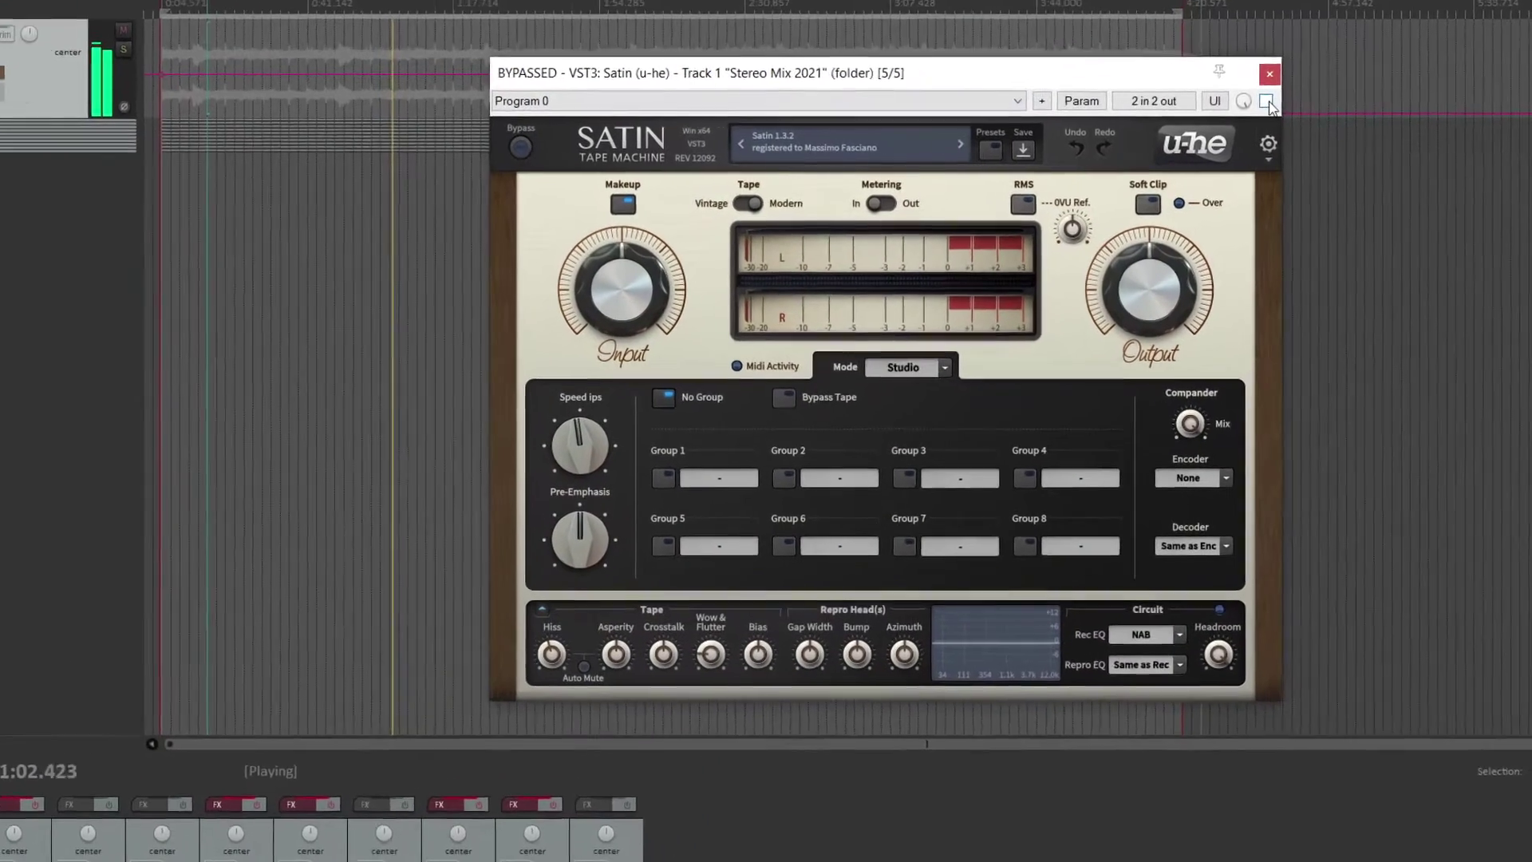
left_click(1307, 111)
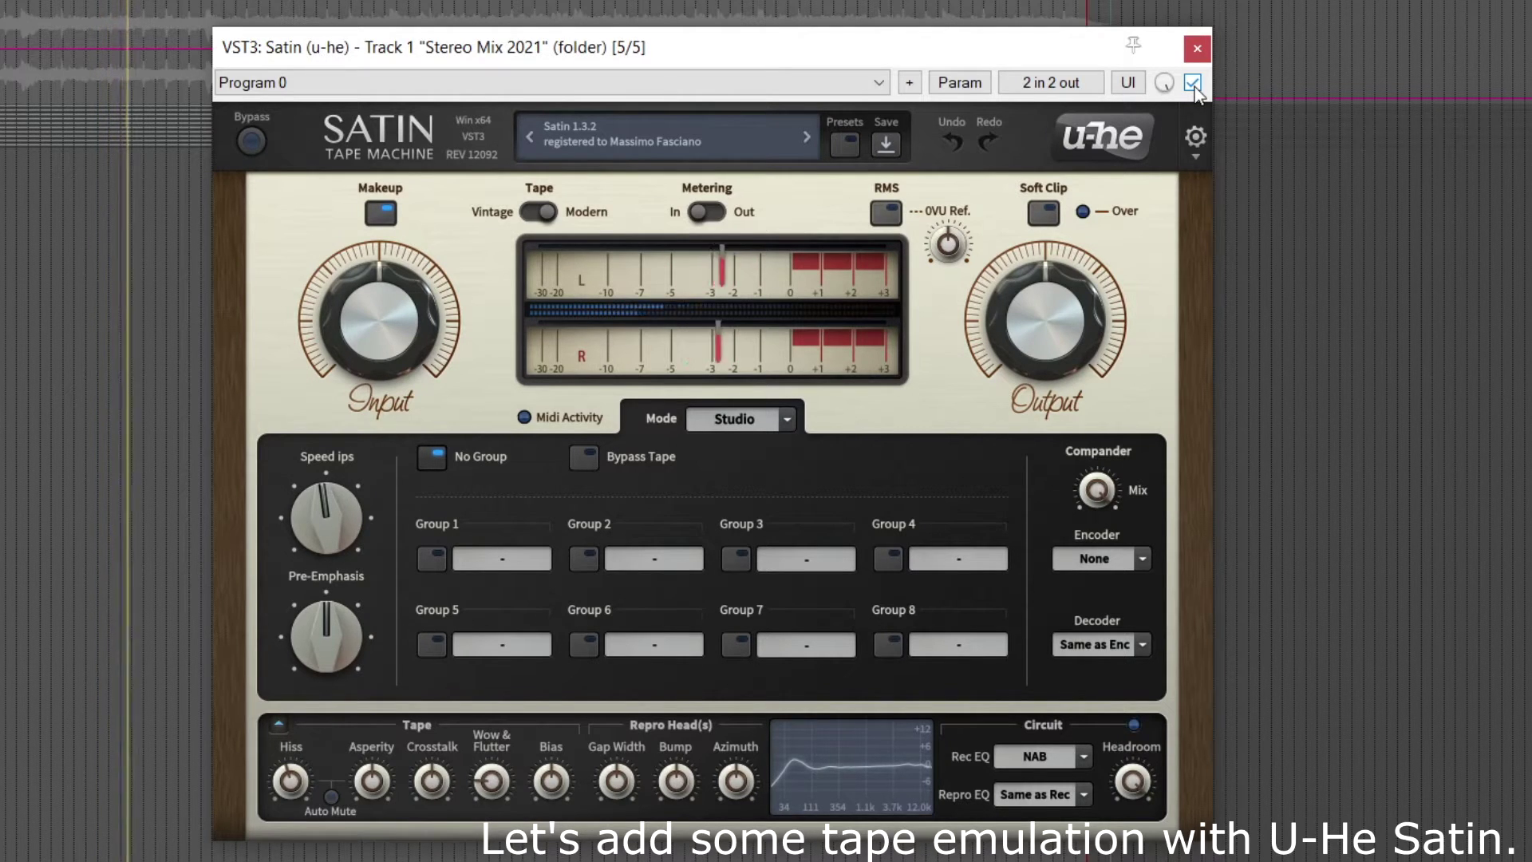
- Compare the mix with and without the Satin tape emulation several times, leaving the plug-in active at the end
left_click(1192, 83)
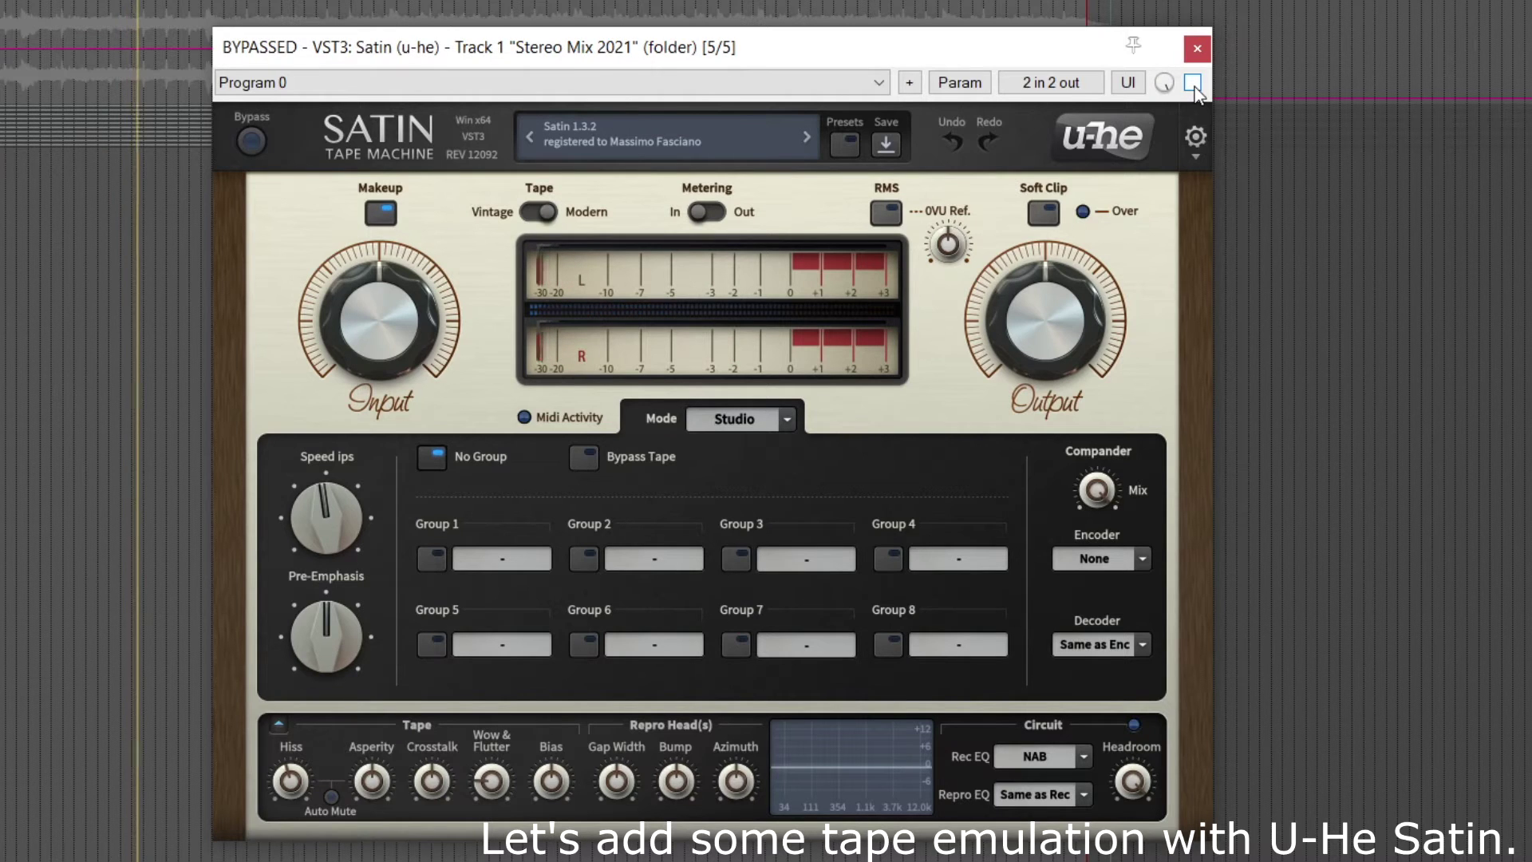
left_click(1192, 83)
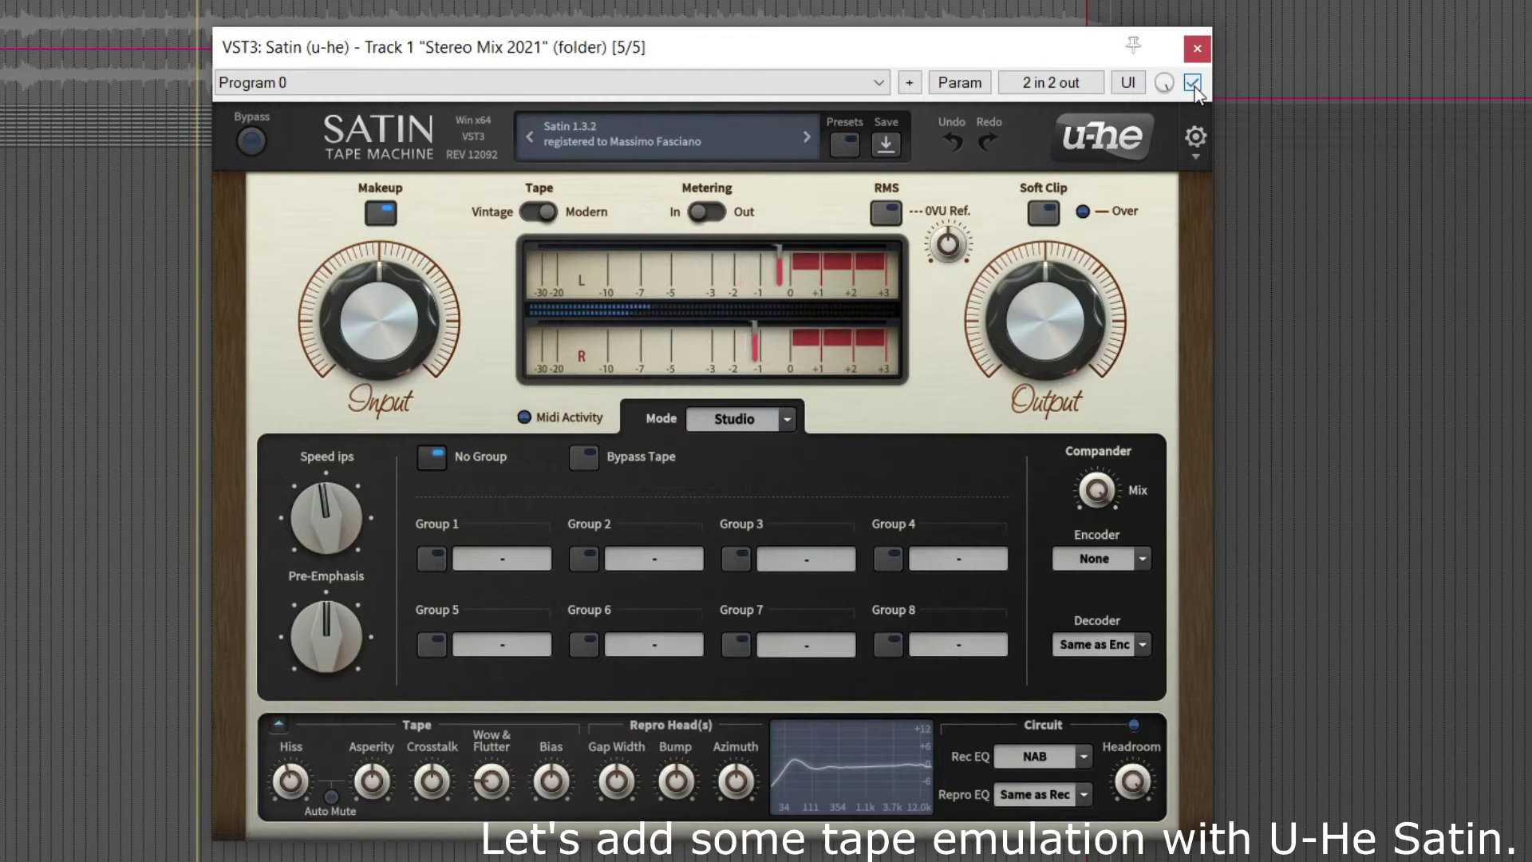
left_click(1192, 83)
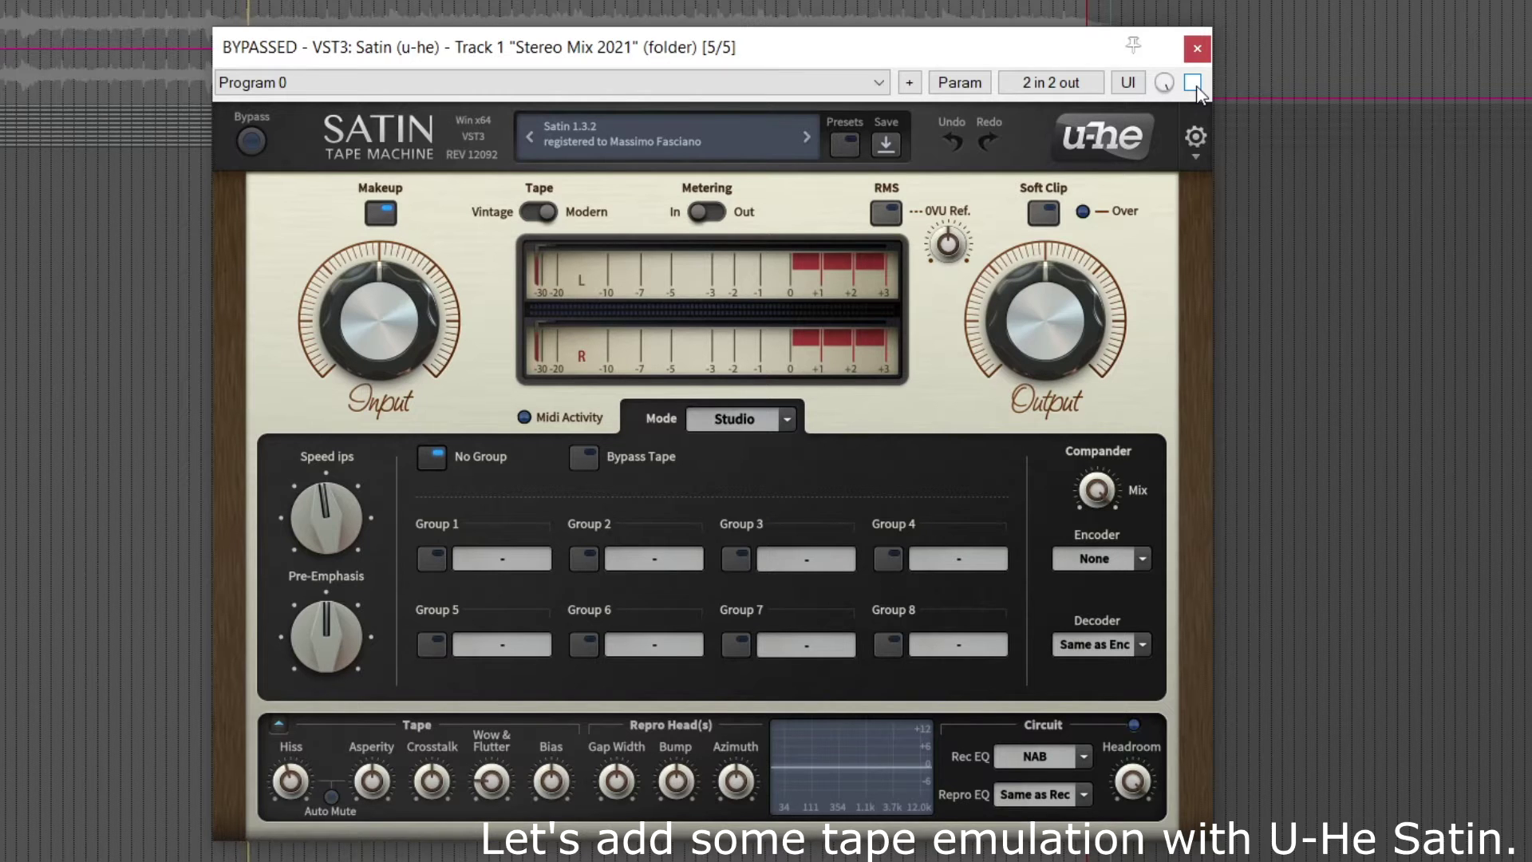
left_click(1193, 83)
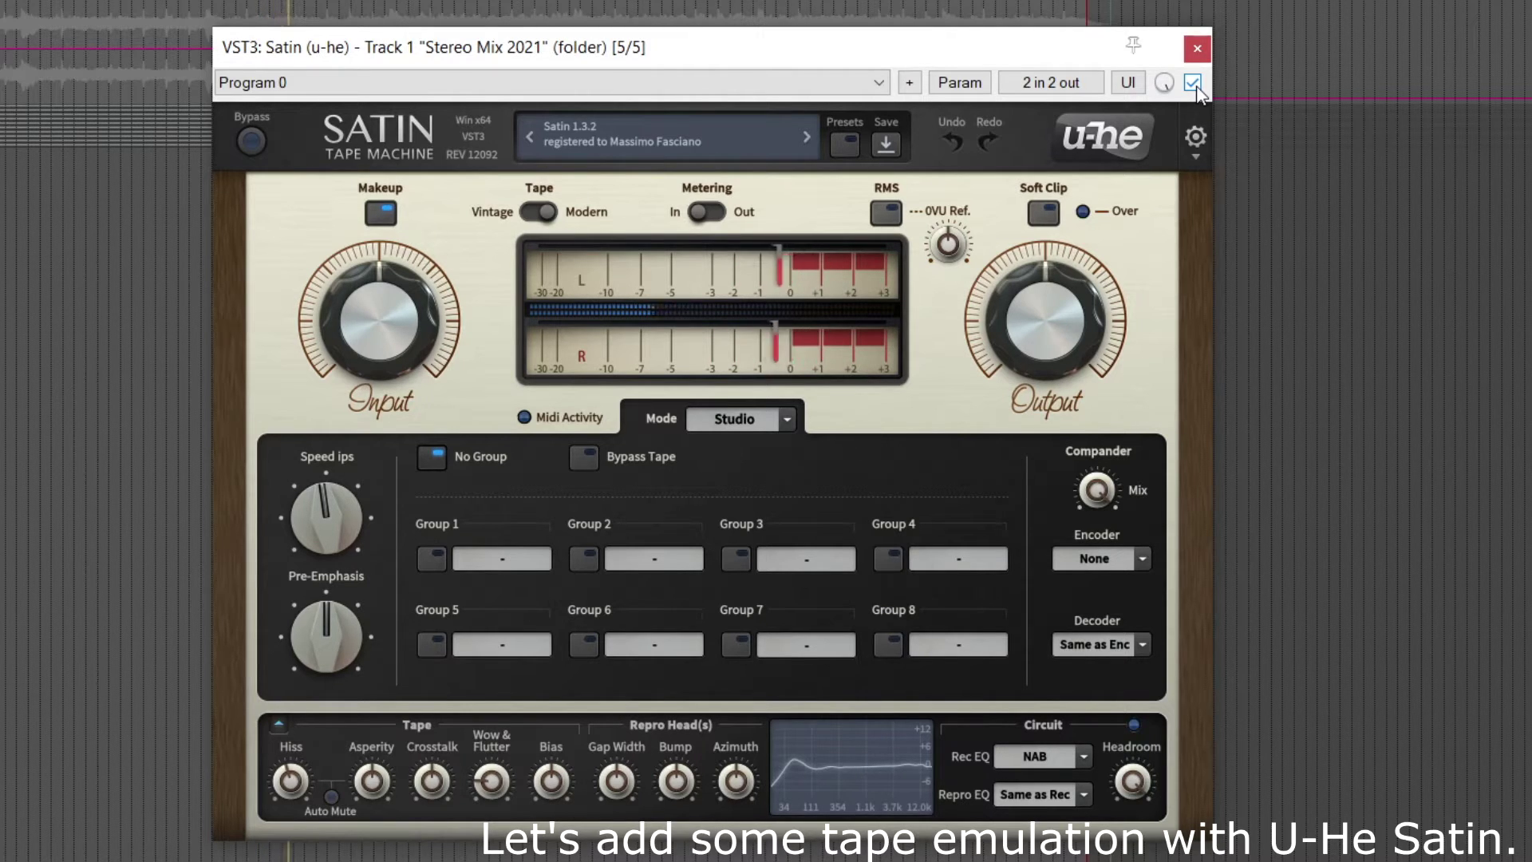
left_click(1196, 87)
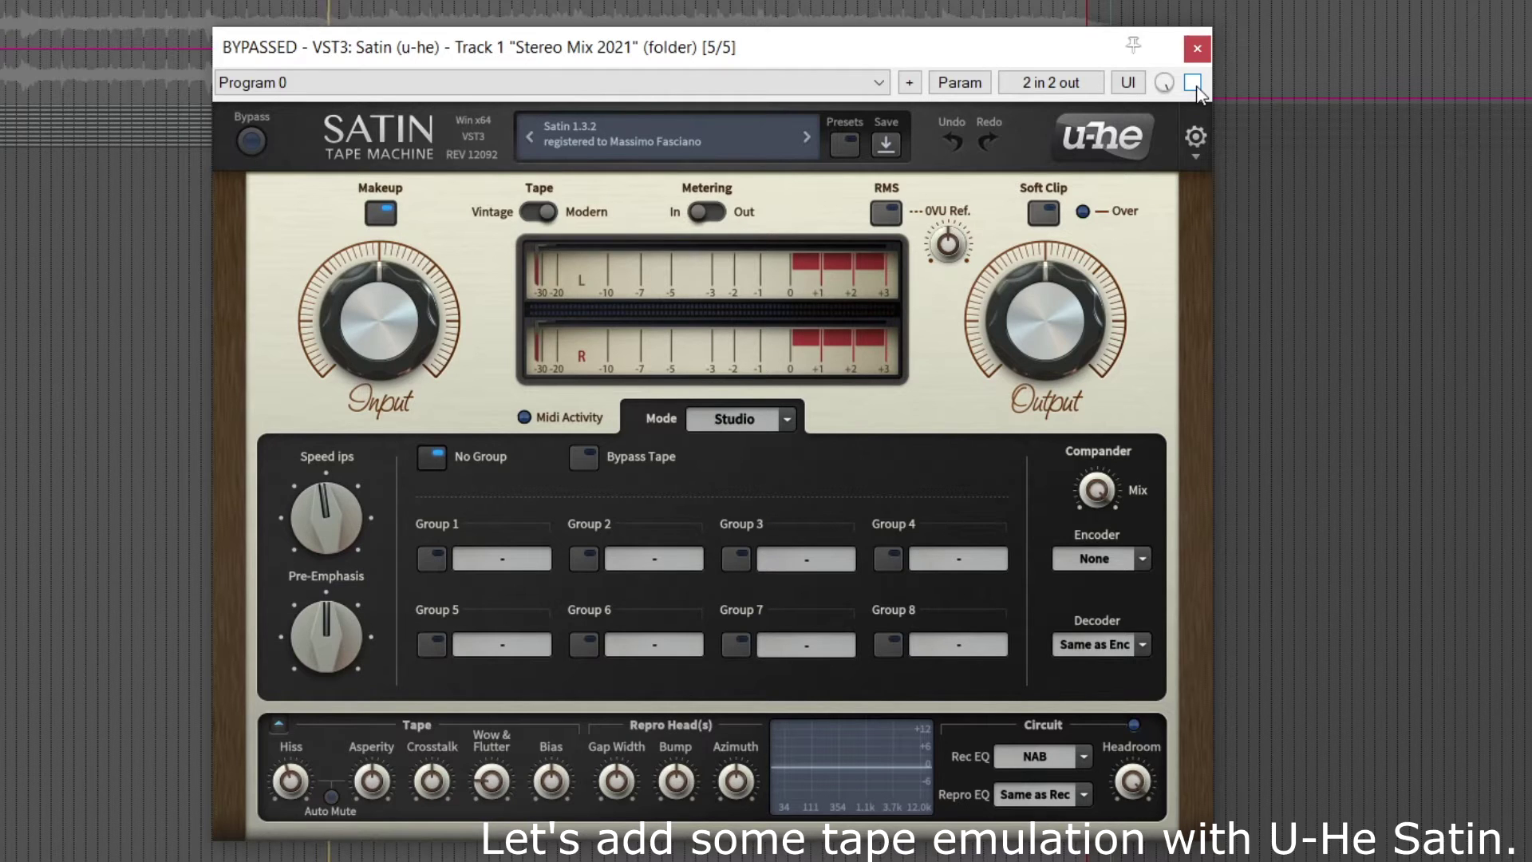
left_click(1193, 85)
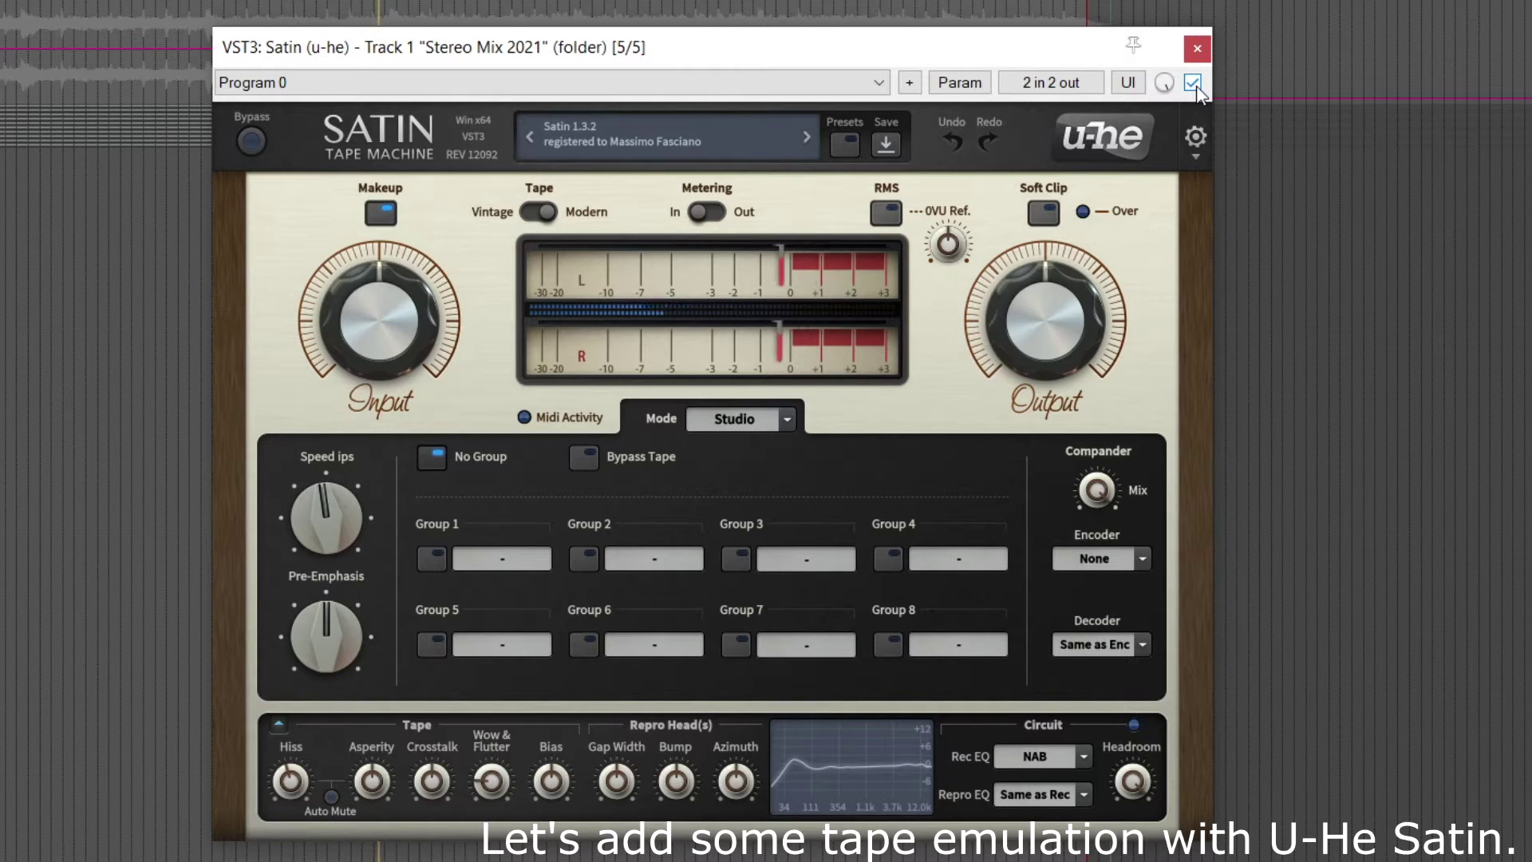
left_click(1194, 85)
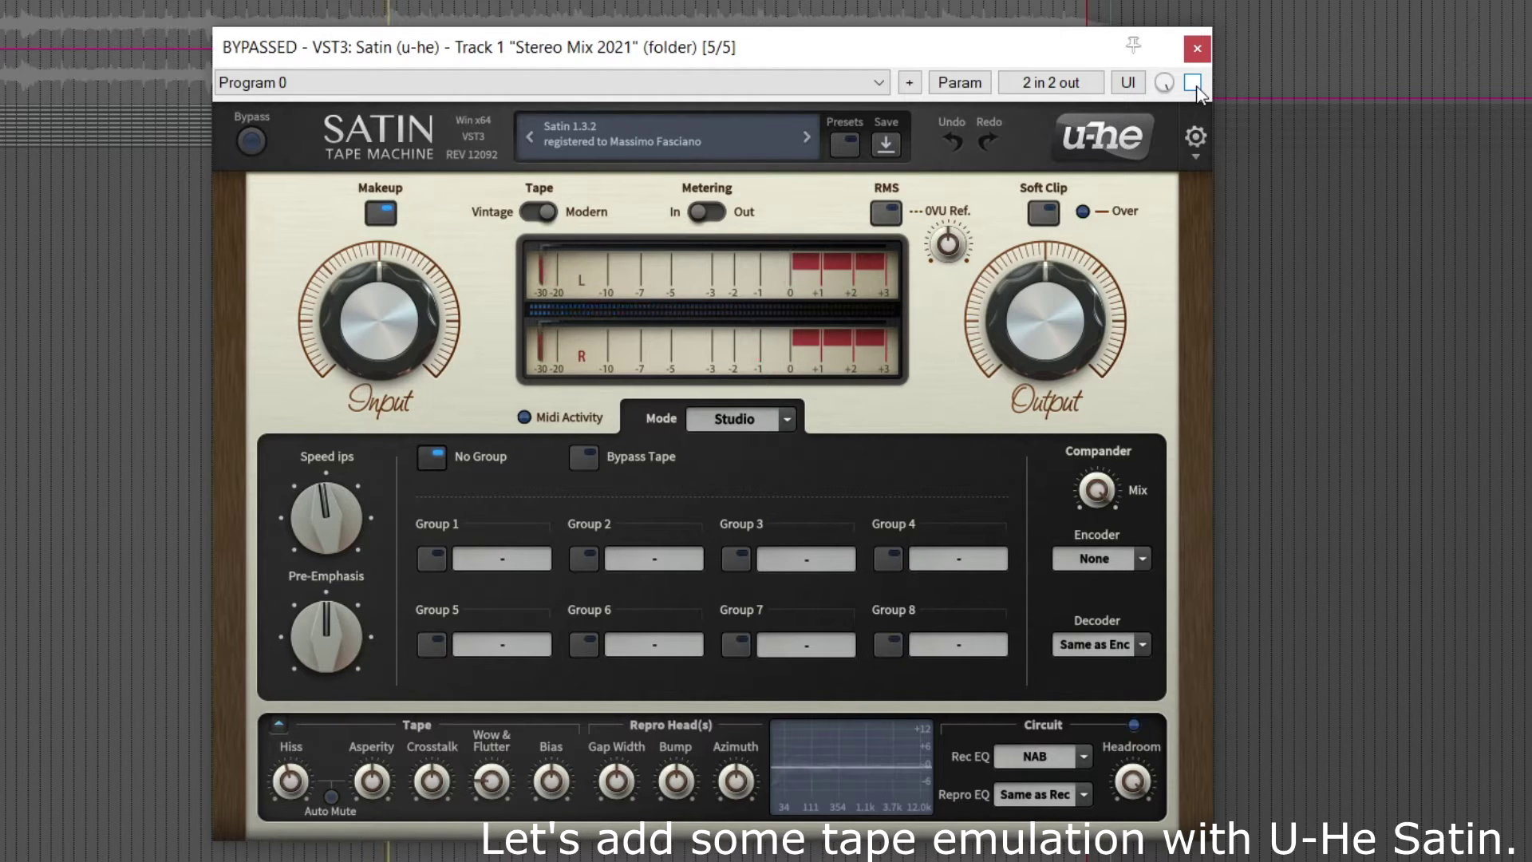
left_click(1194, 83)
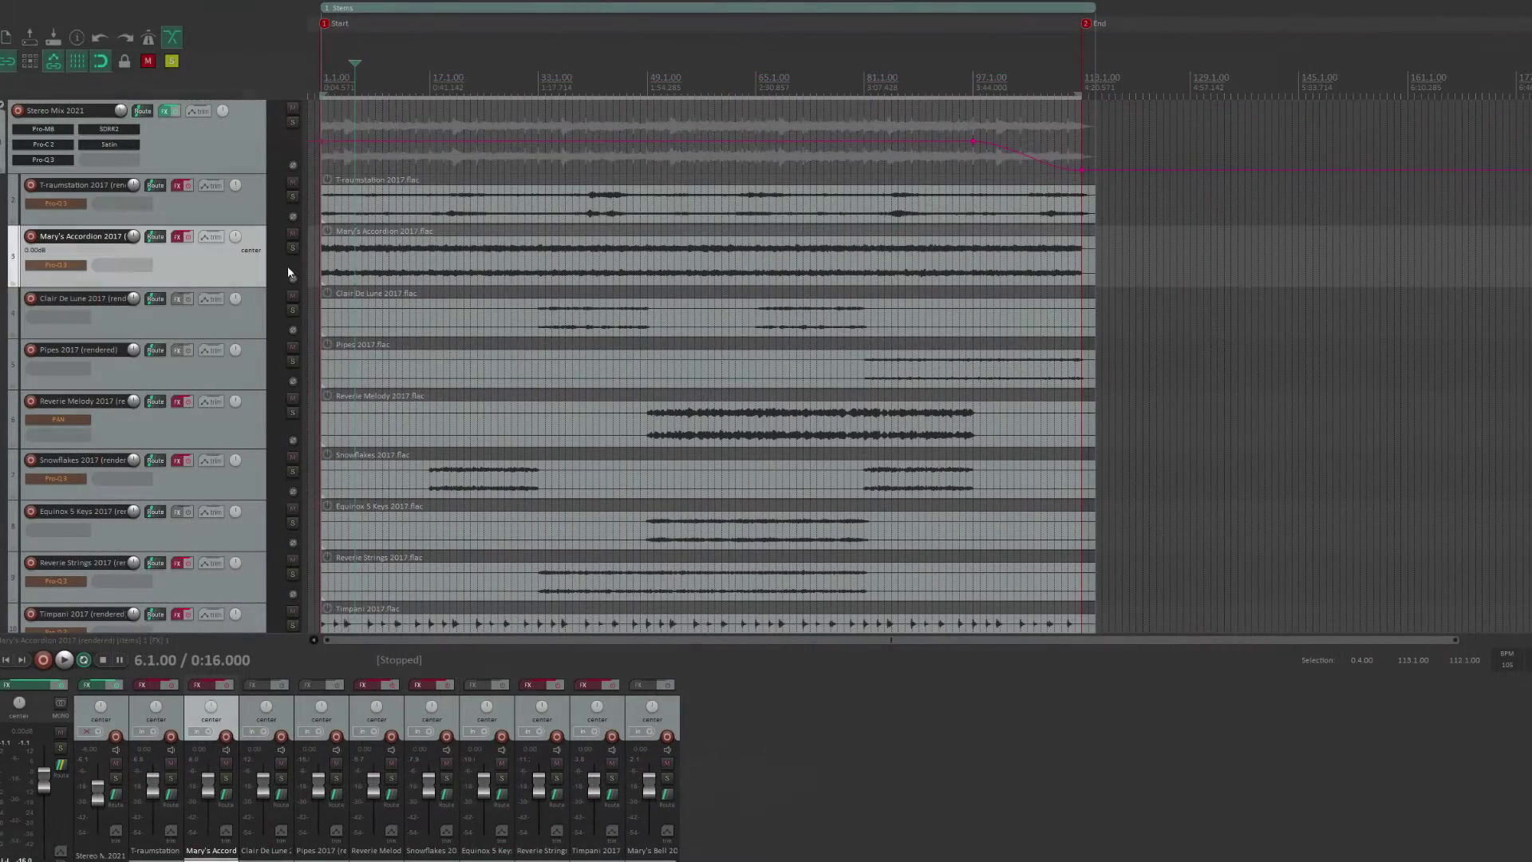
- Solo the Mary's Accordion 2017 track, enable its effects and open its Pro-Q 3 equalizer
left_click(292, 248)
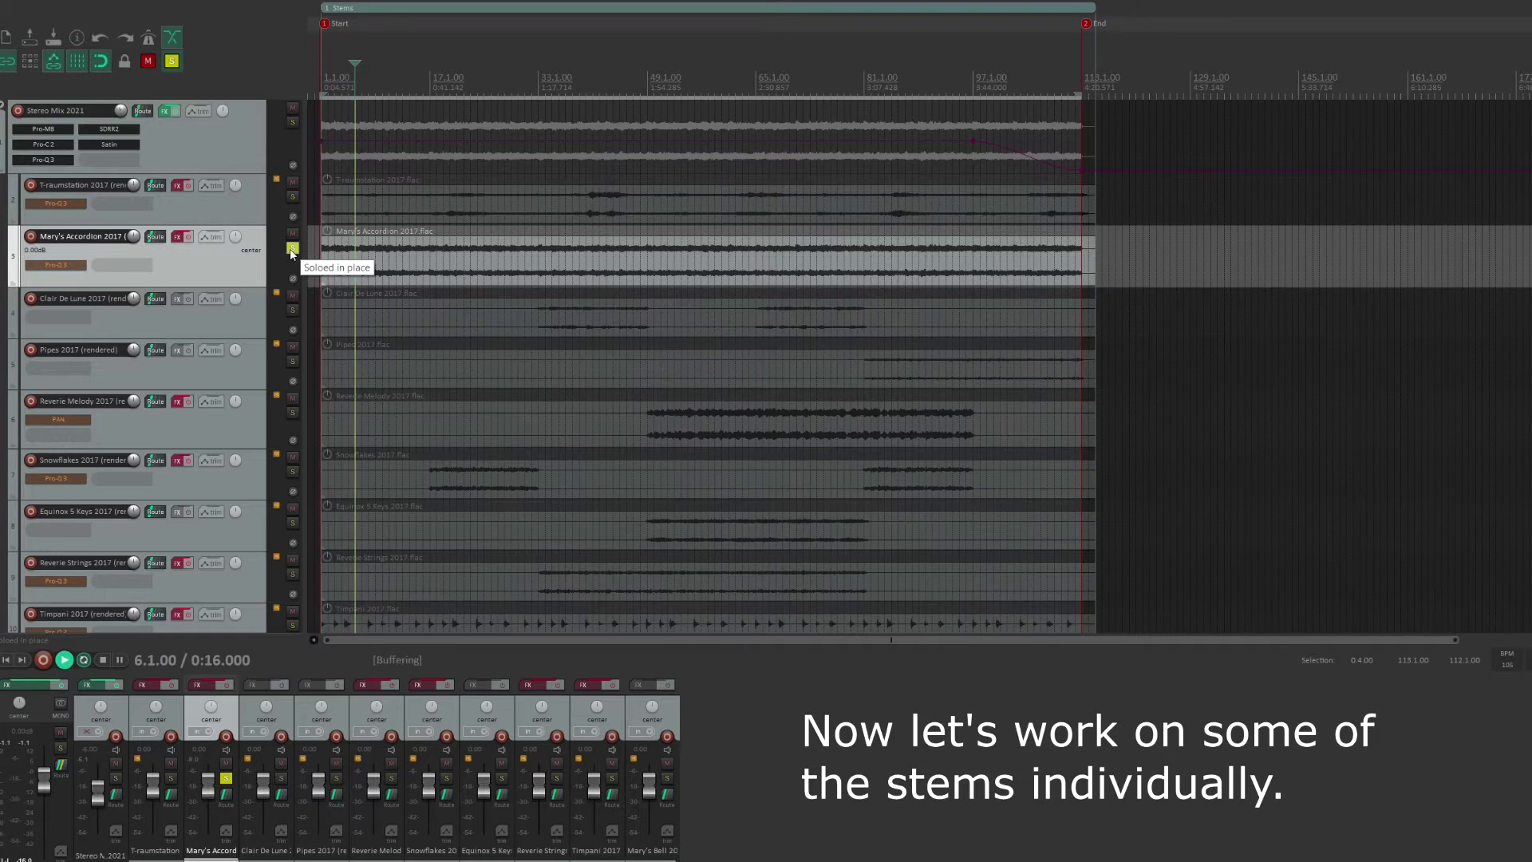
left_click(186, 239)
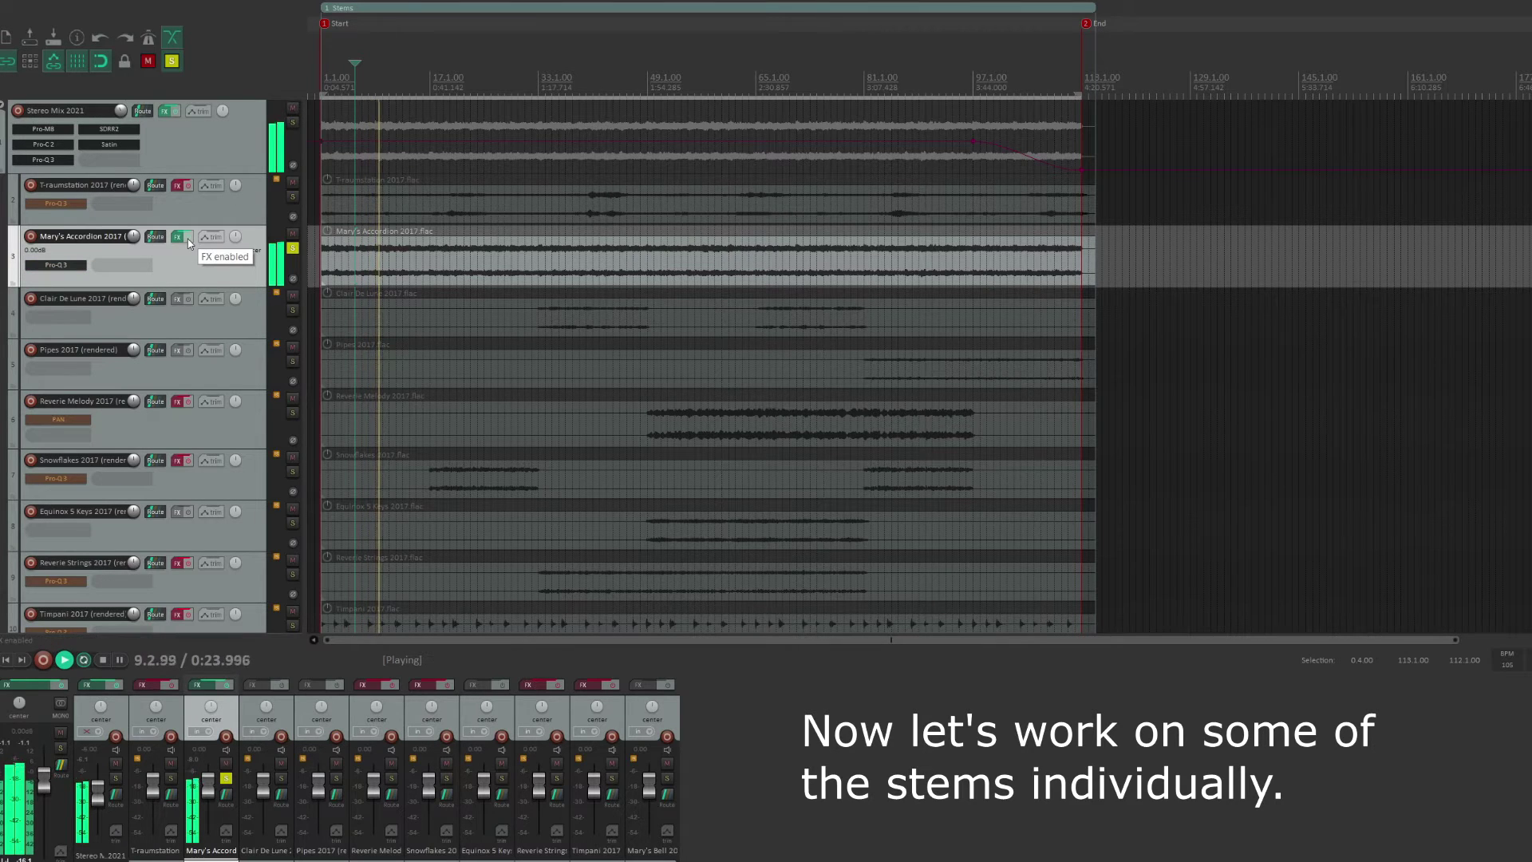
left_click(64, 266)
left_click_drag(947, 169, 806, 171)
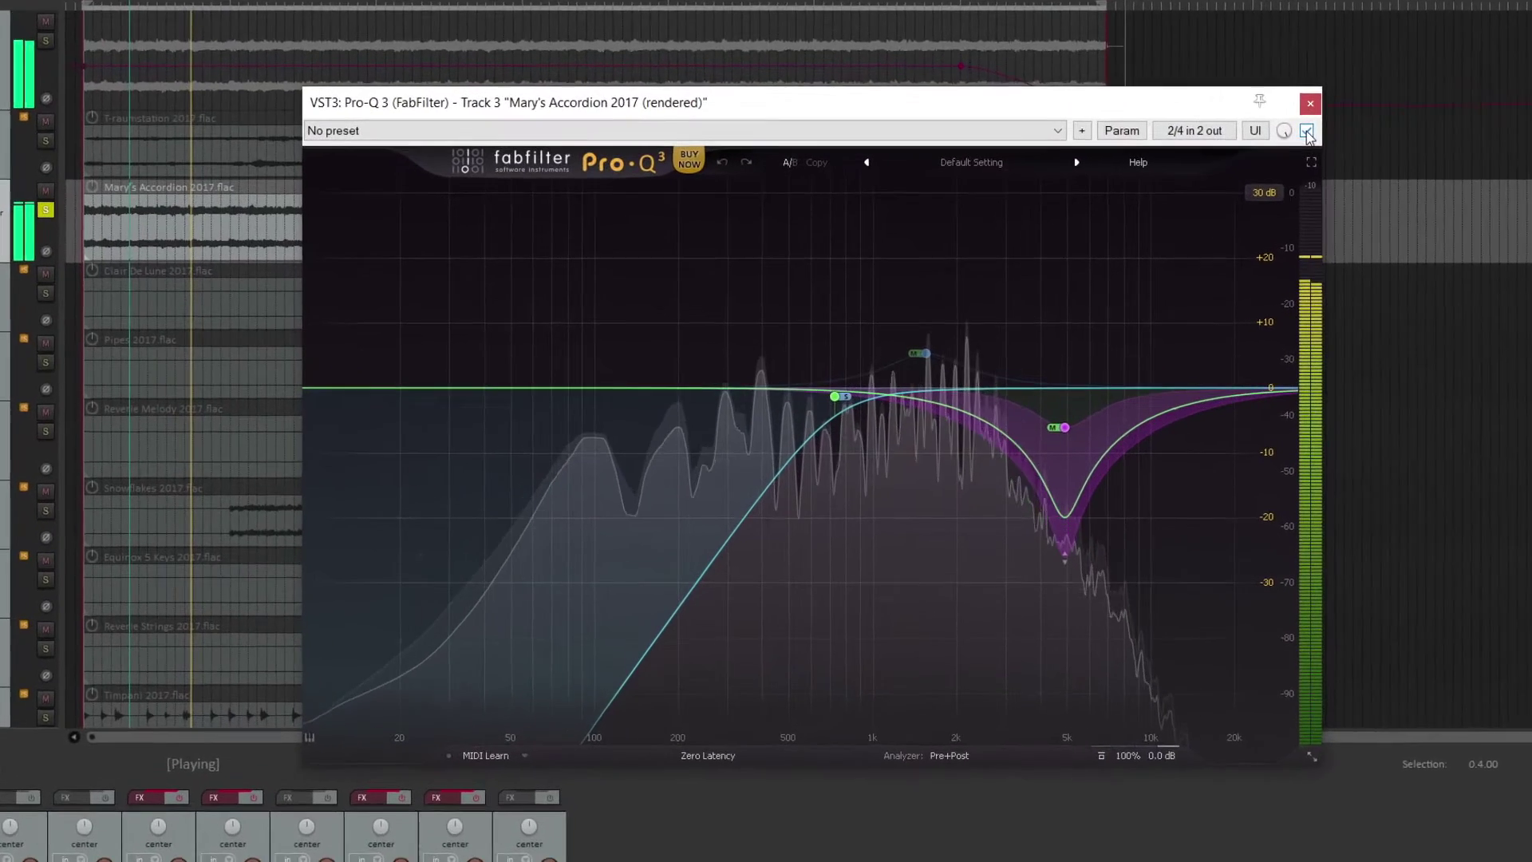
- Compare the accordion with Pro-Q 3 bypassed and active, then close the equalizer and unsolo the track
left_click(1230, 189)
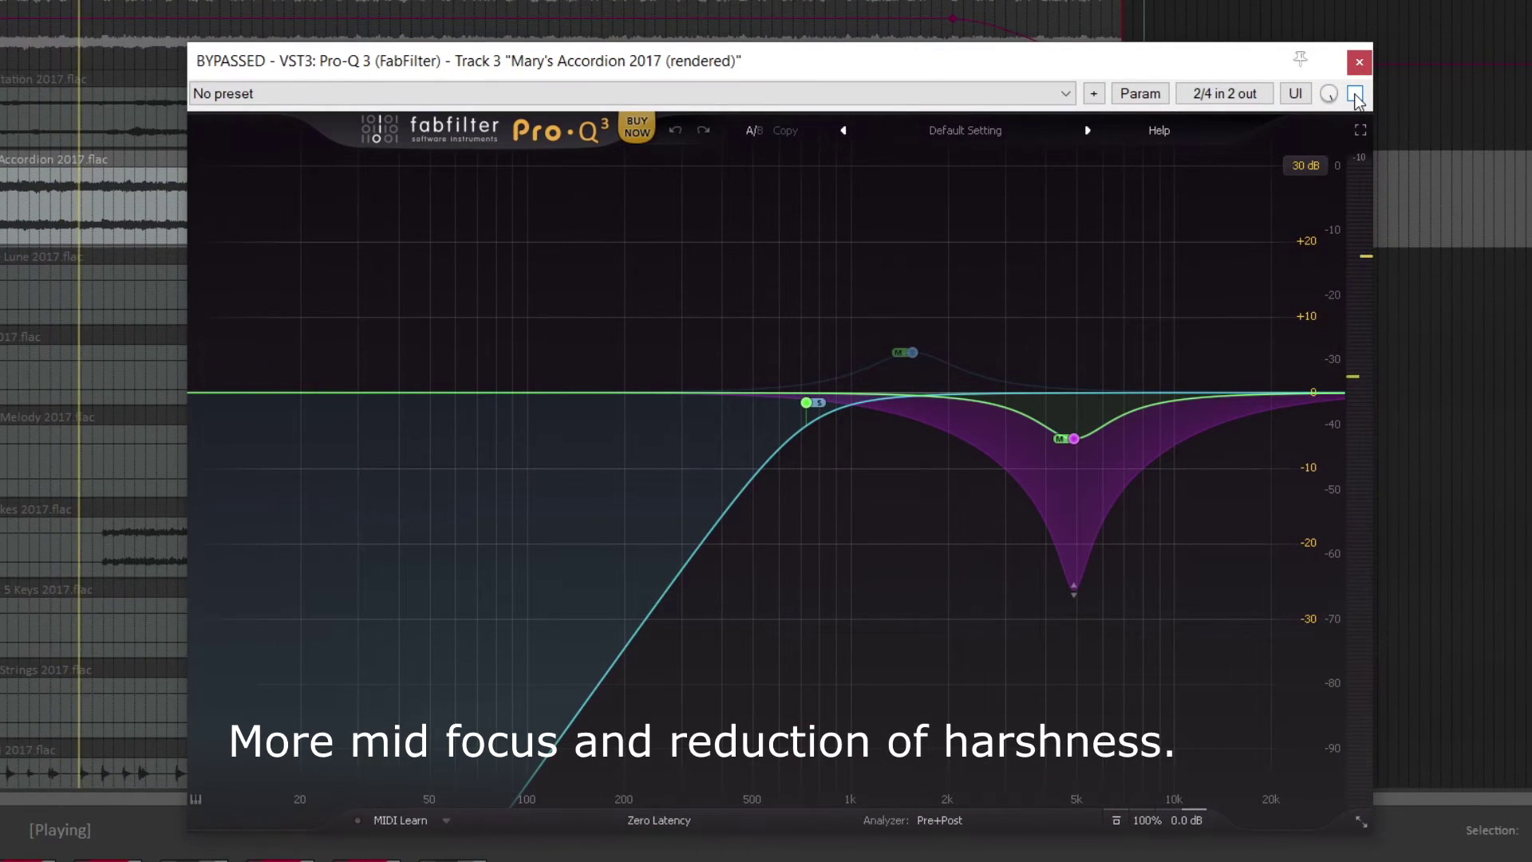
left_click(1355, 94)
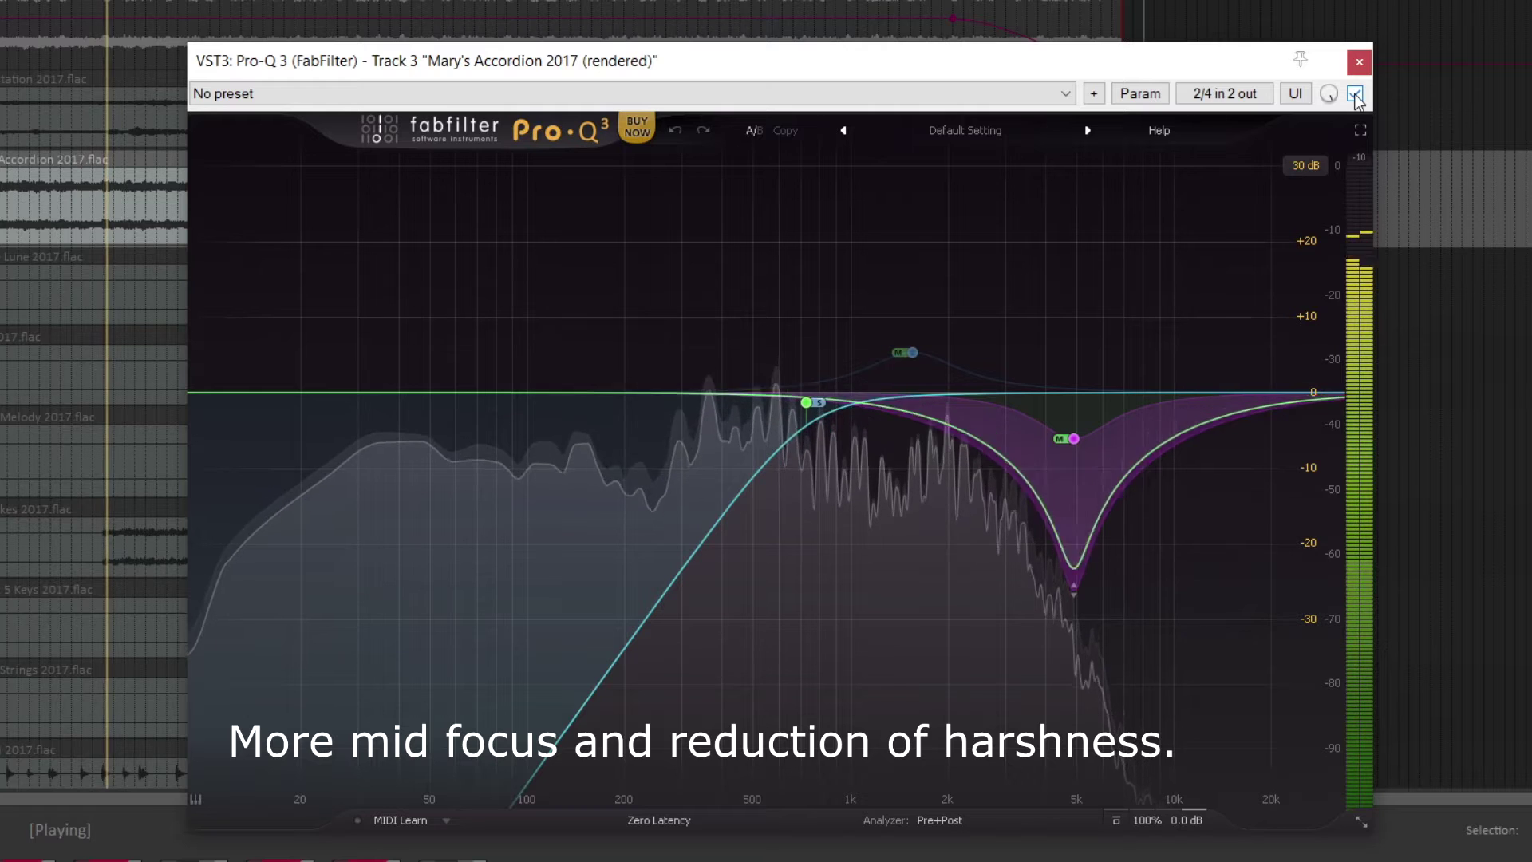
left_click(1355, 94)
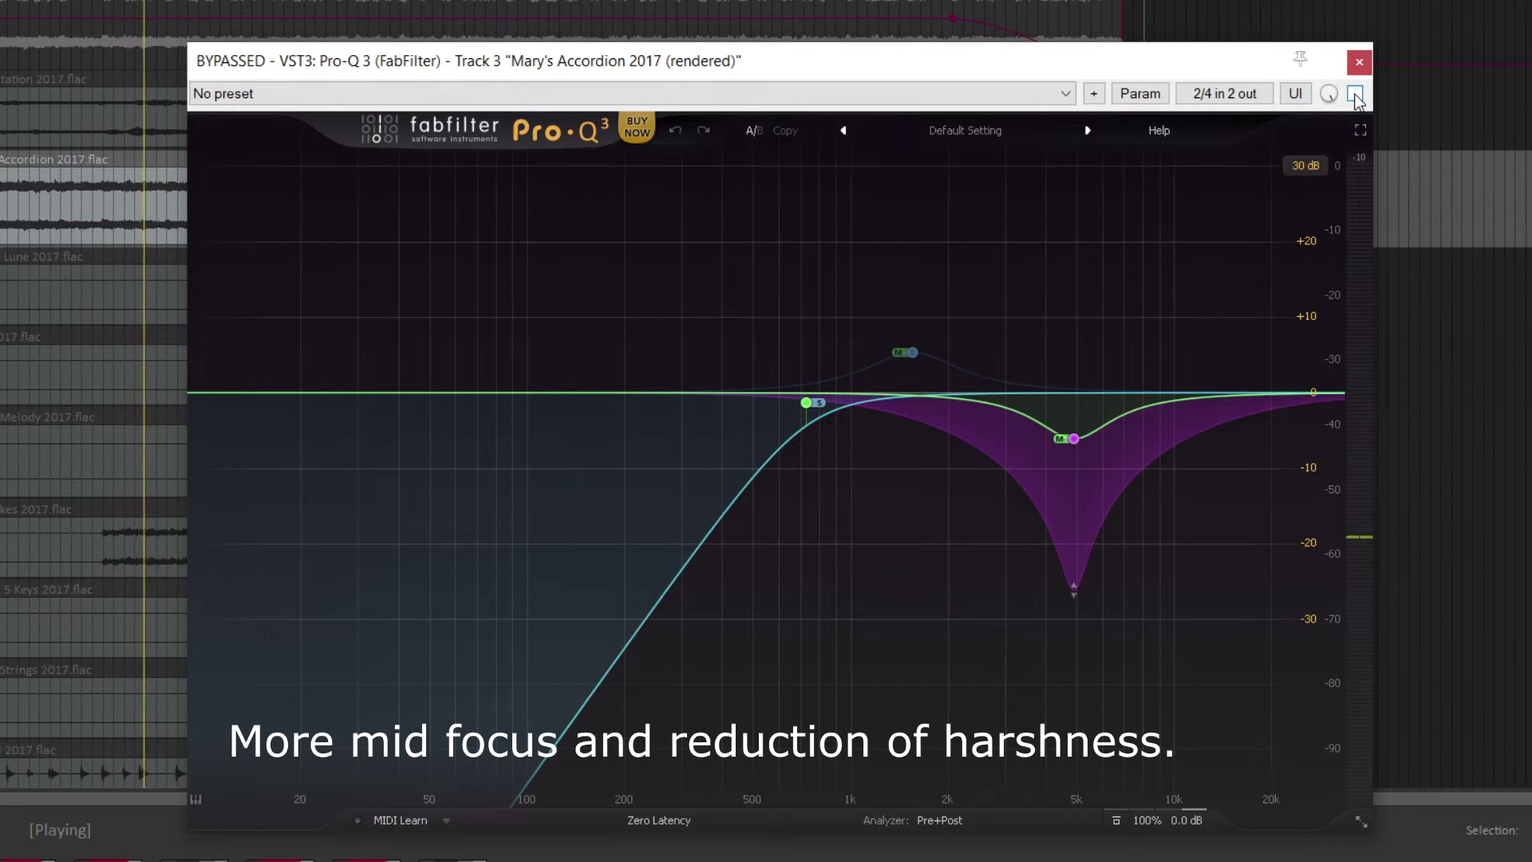
left_click(1355, 95)
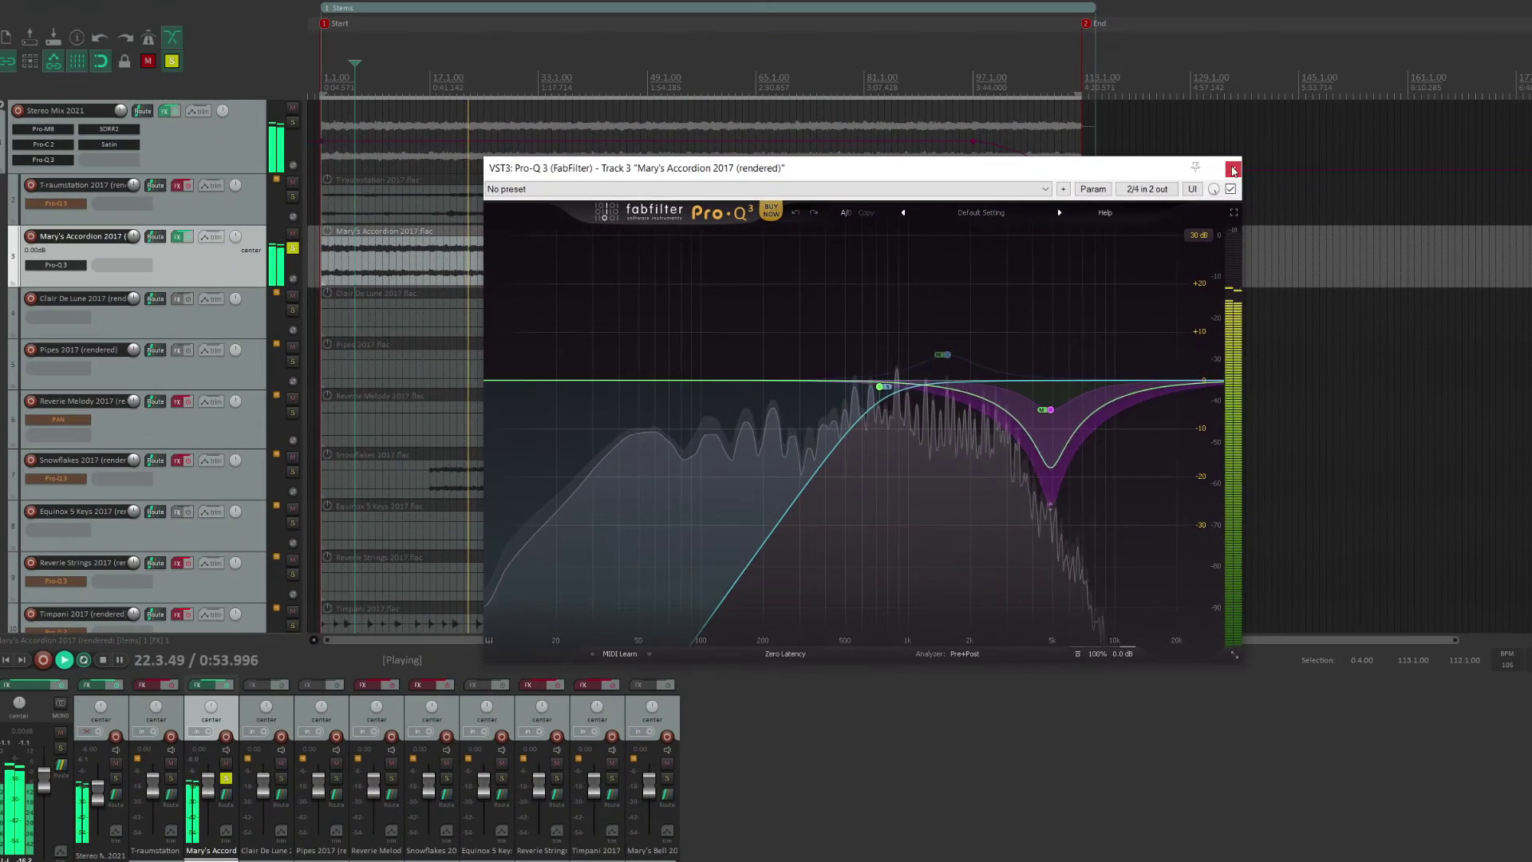
left_click(1358, 62)
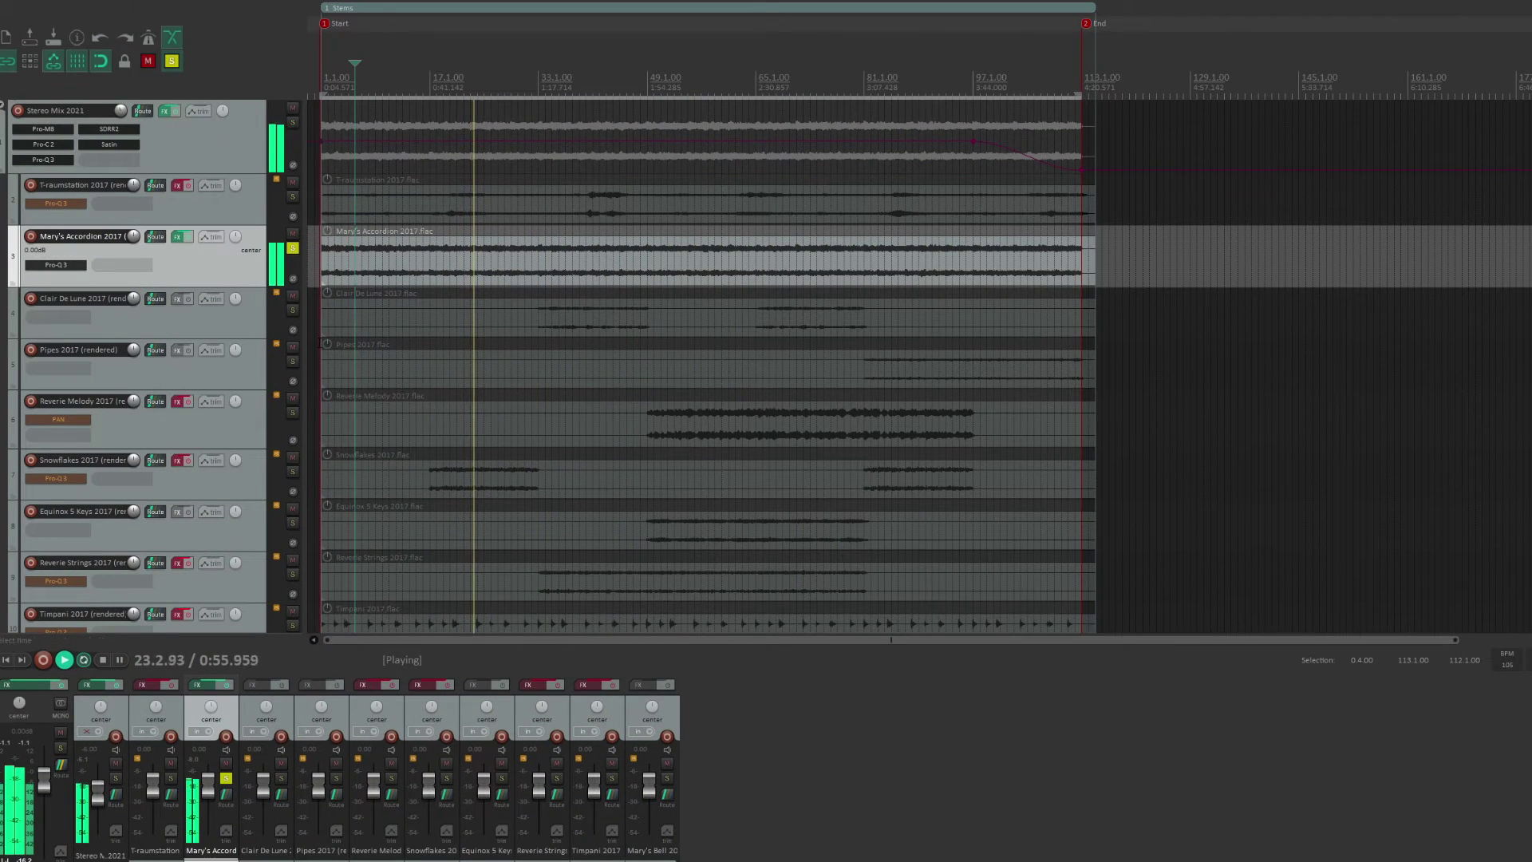
left_click(293, 249)
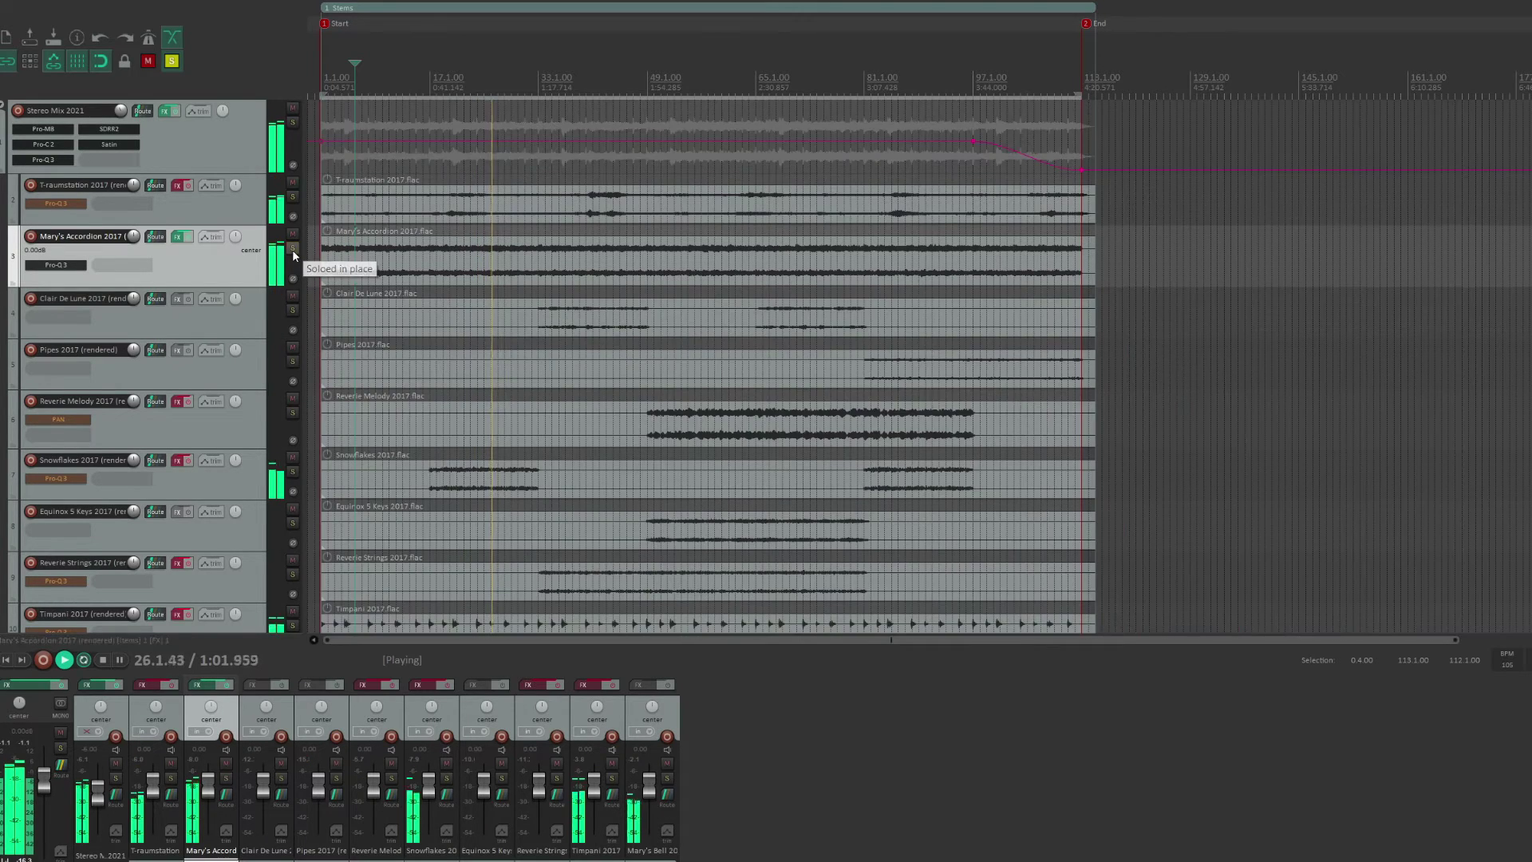
- Solo the Snowflakes 2017 track, play it from the start of its first audible section and enable its effects
left_click(293, 472)
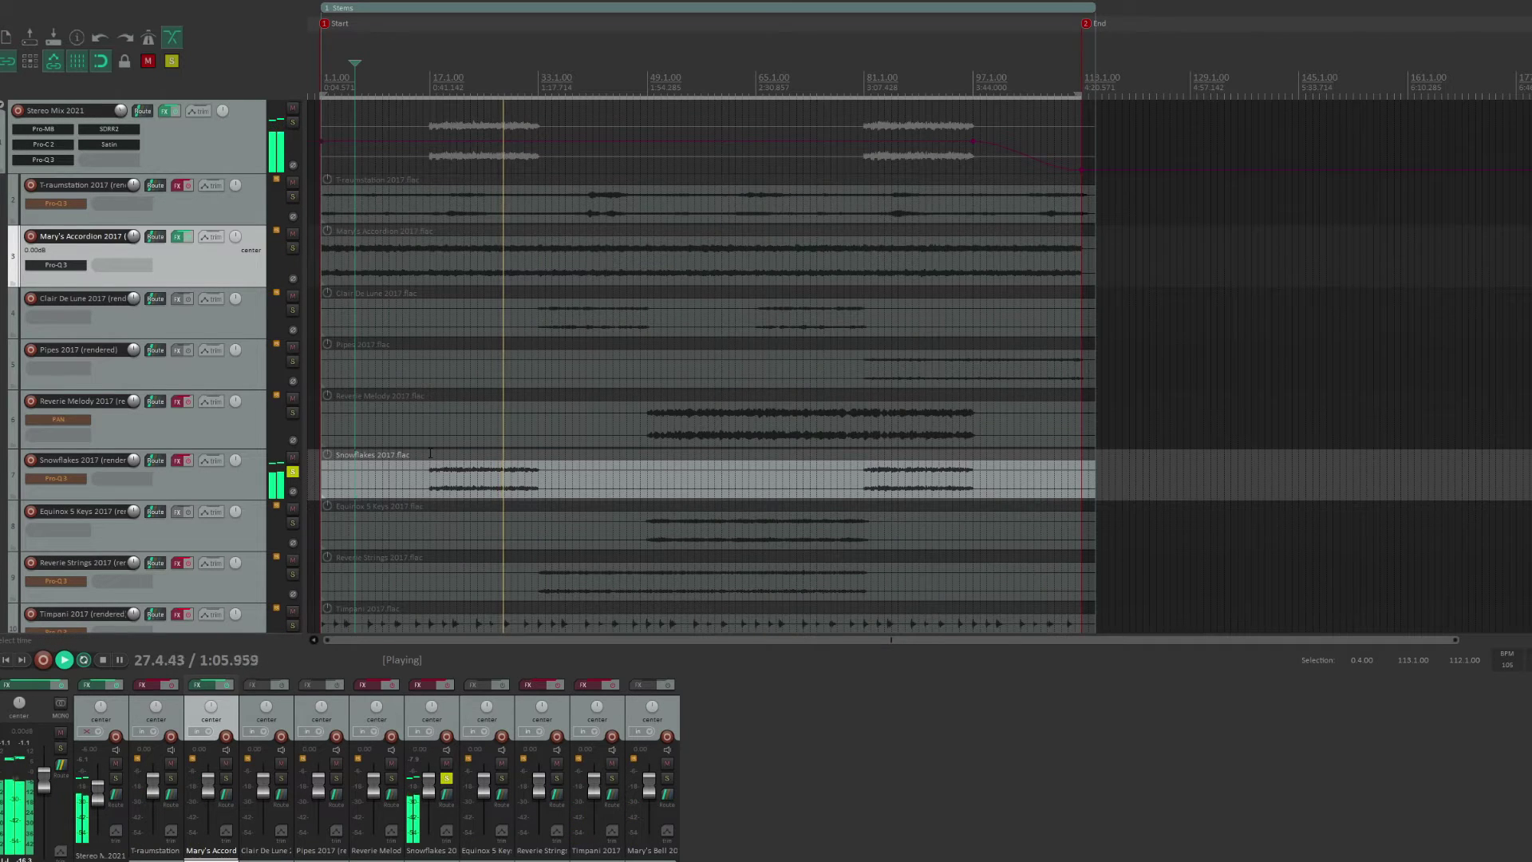
left_click(430, 453)
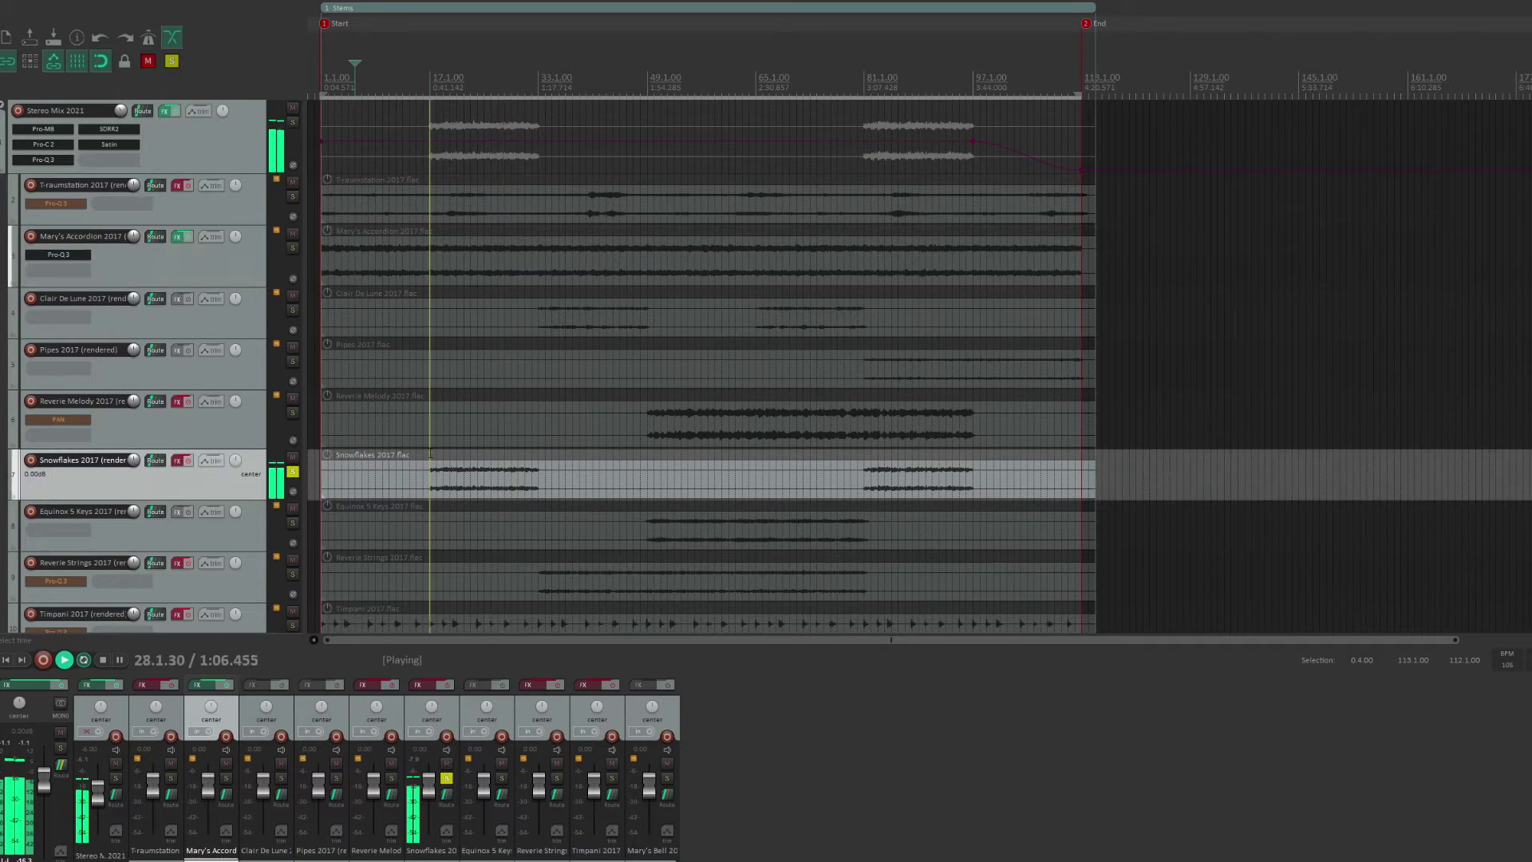
left_click_drag(203, 499, 205, 514)
left_click(190, 461)
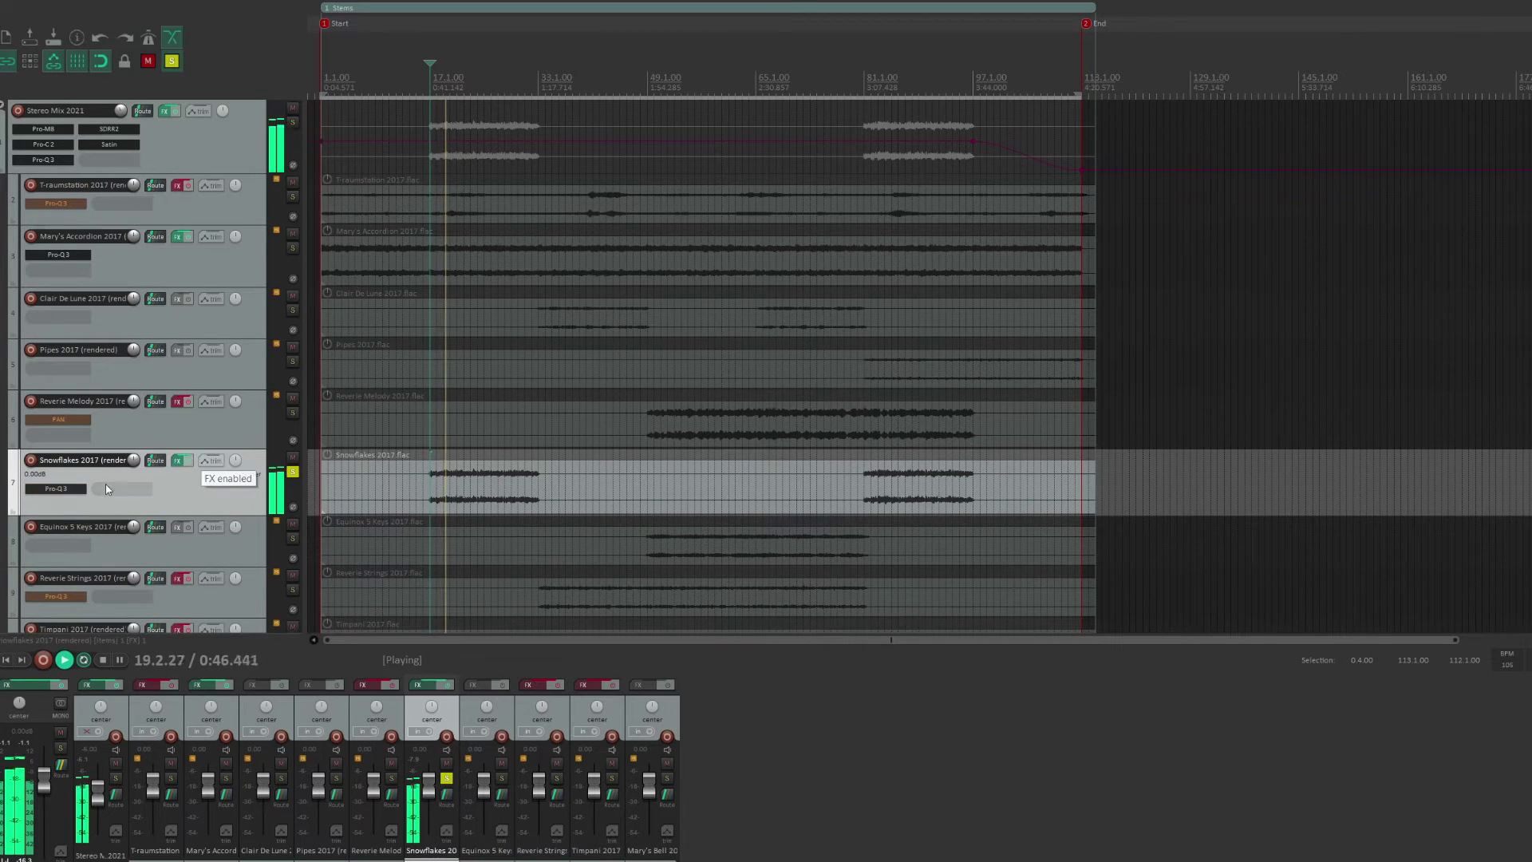
- Open the Snowflakes track's Pro-Q 3 equalizer and compare the solo sound with it active and bypassed
left_click(64, 490)
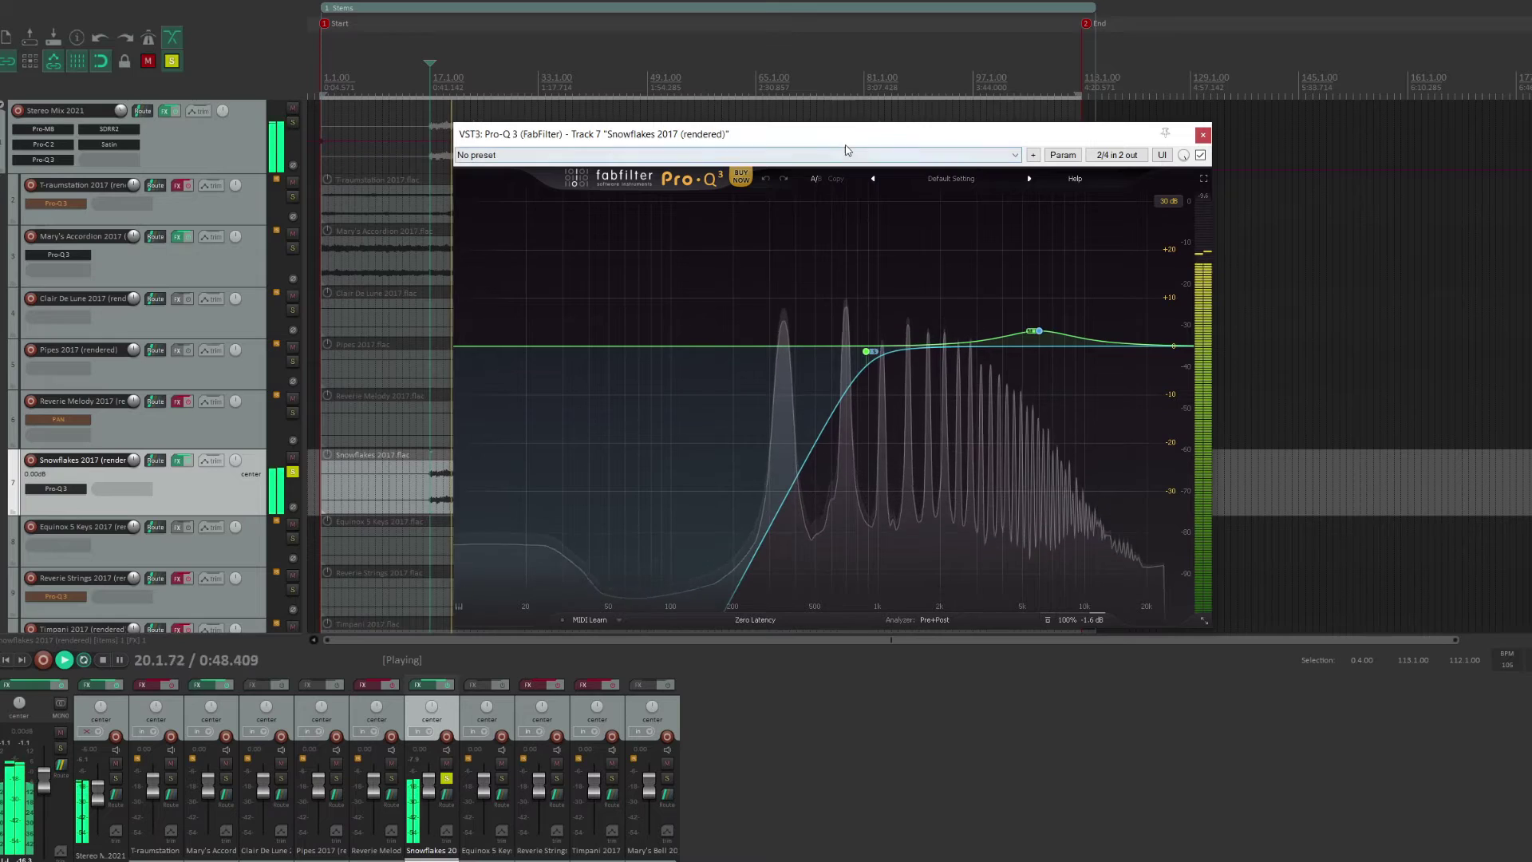
left_click_drag(849, 127, 1085, 114)
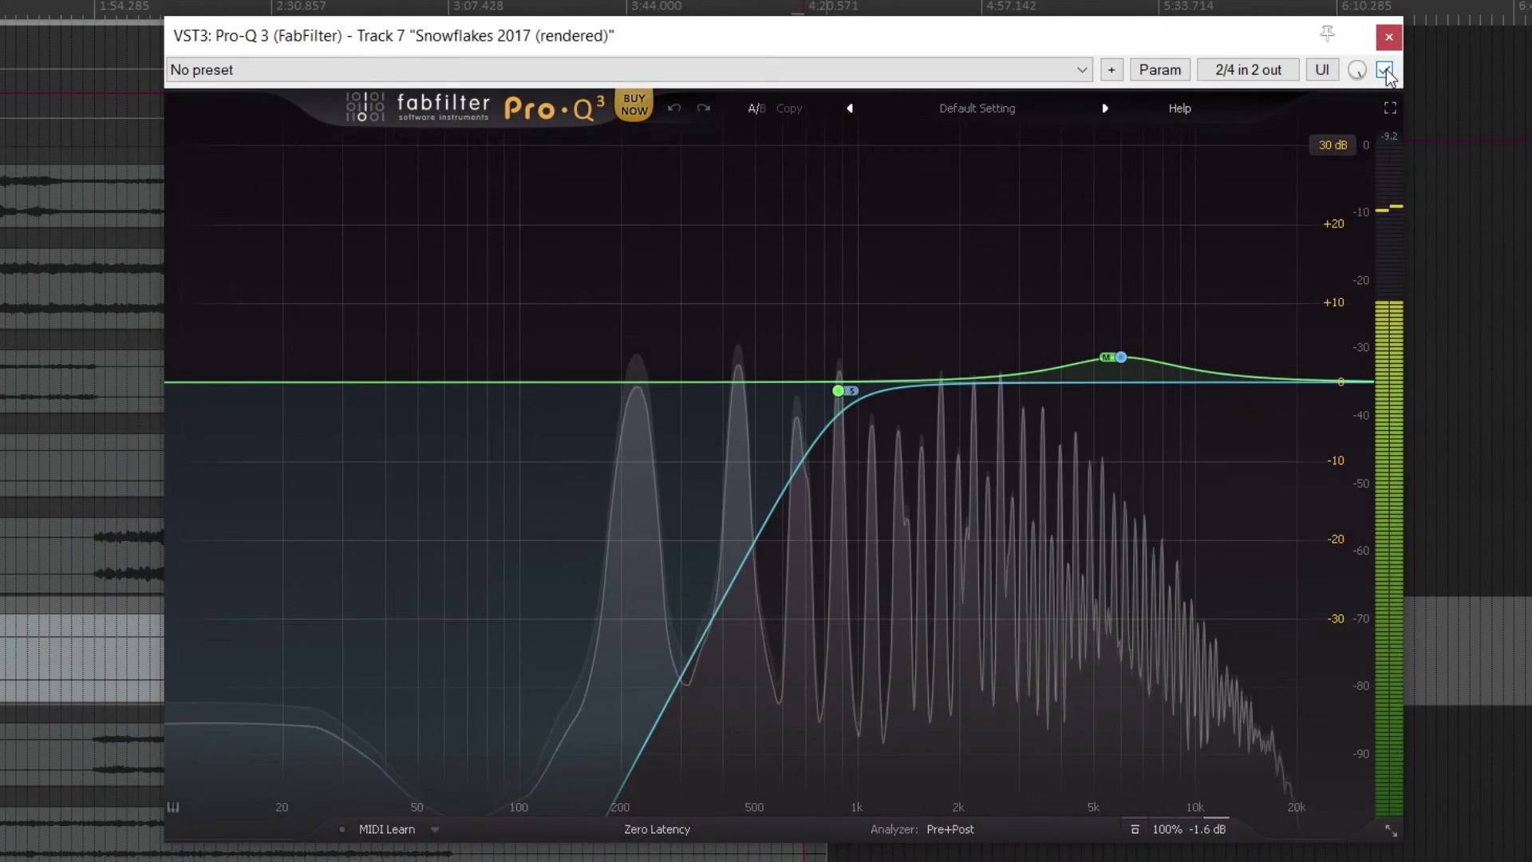
left_click(1384, 71)
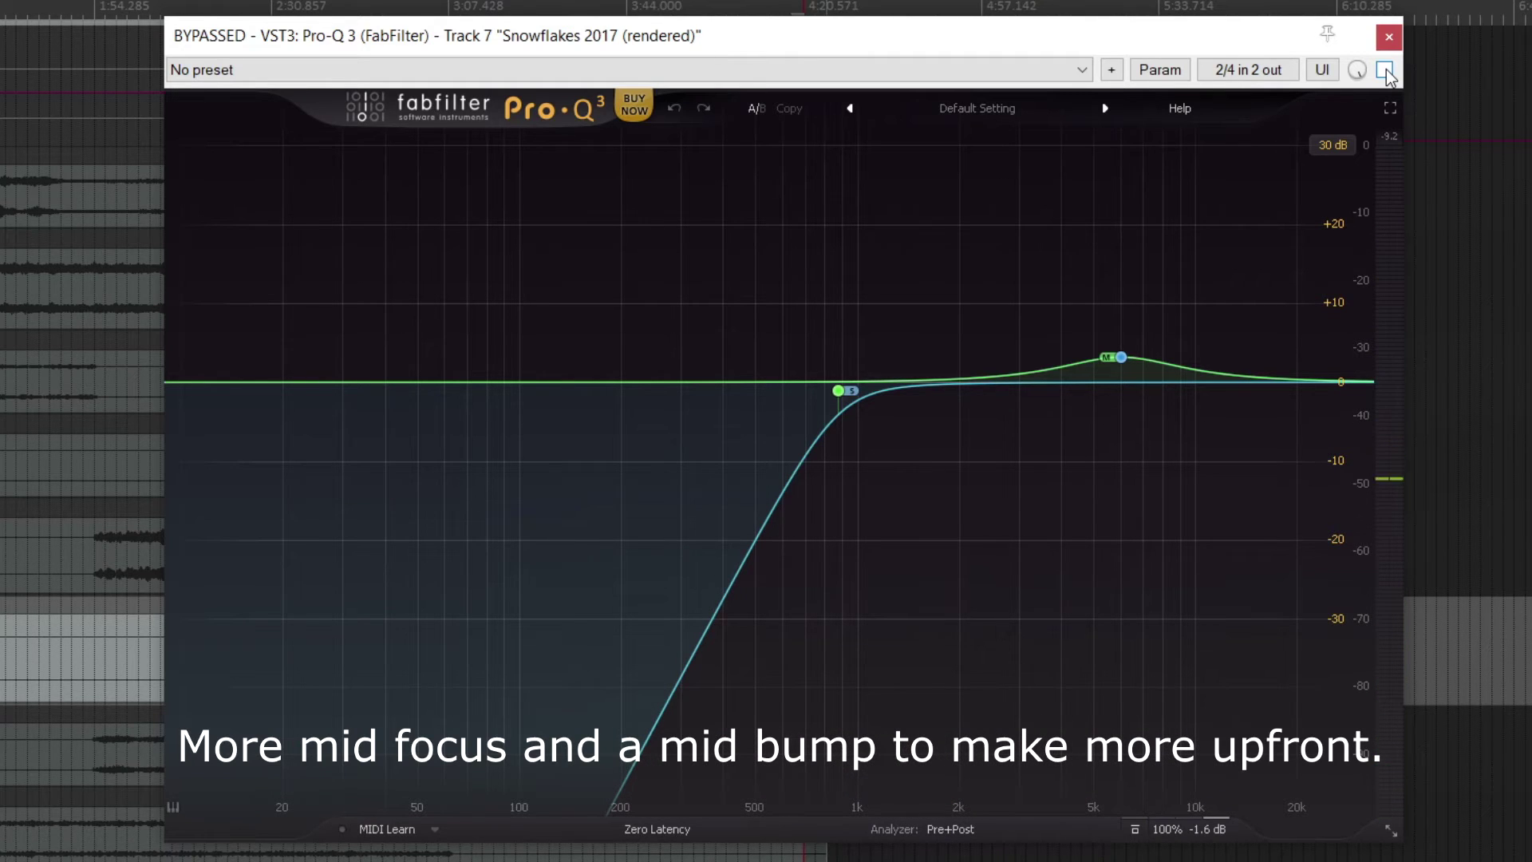
left_click(1384, 71)
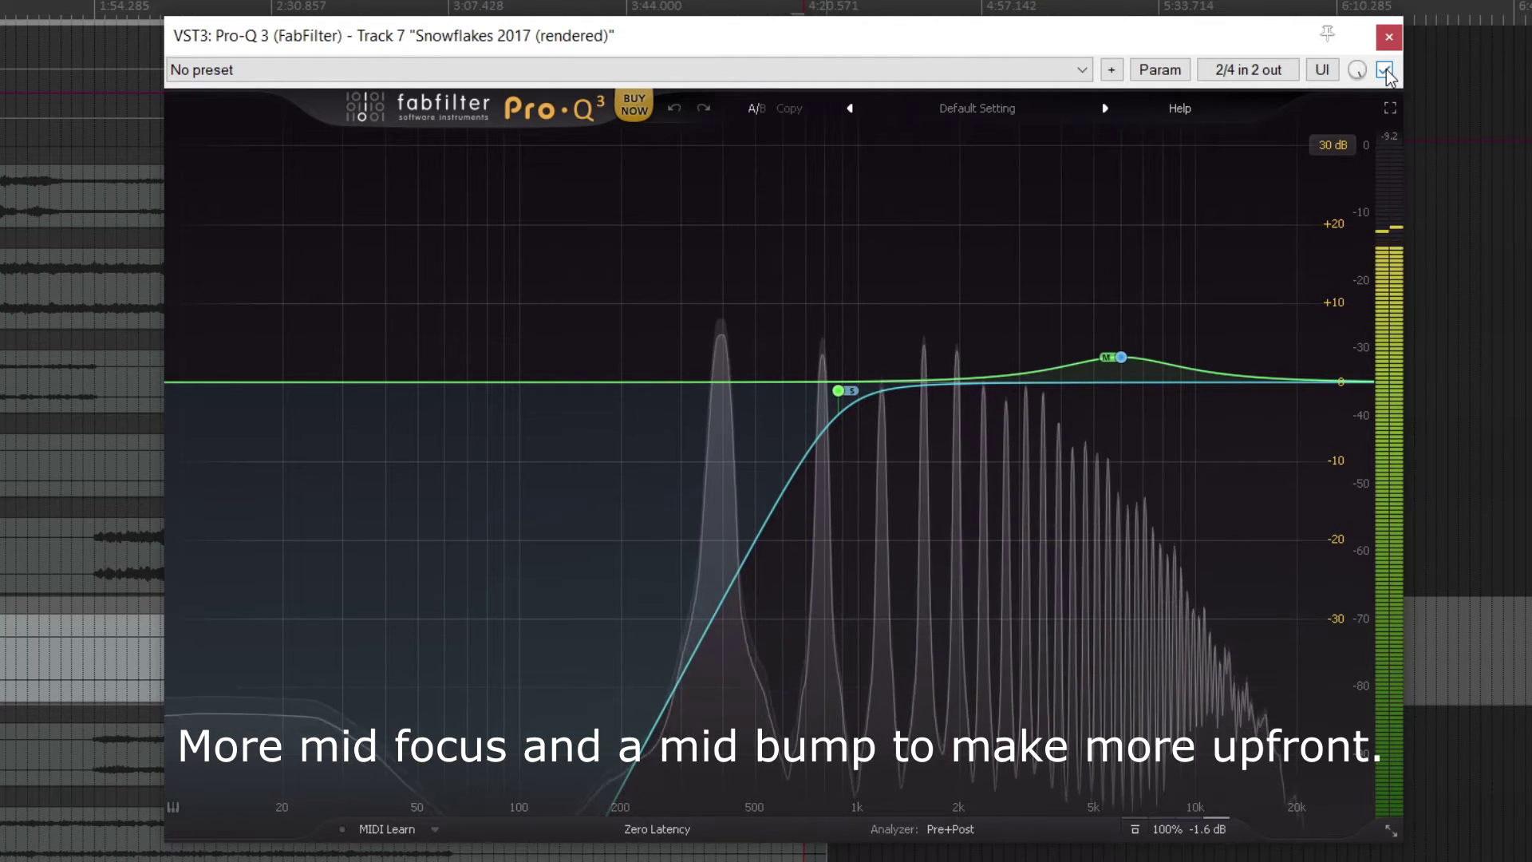
left_click(1384, 71)
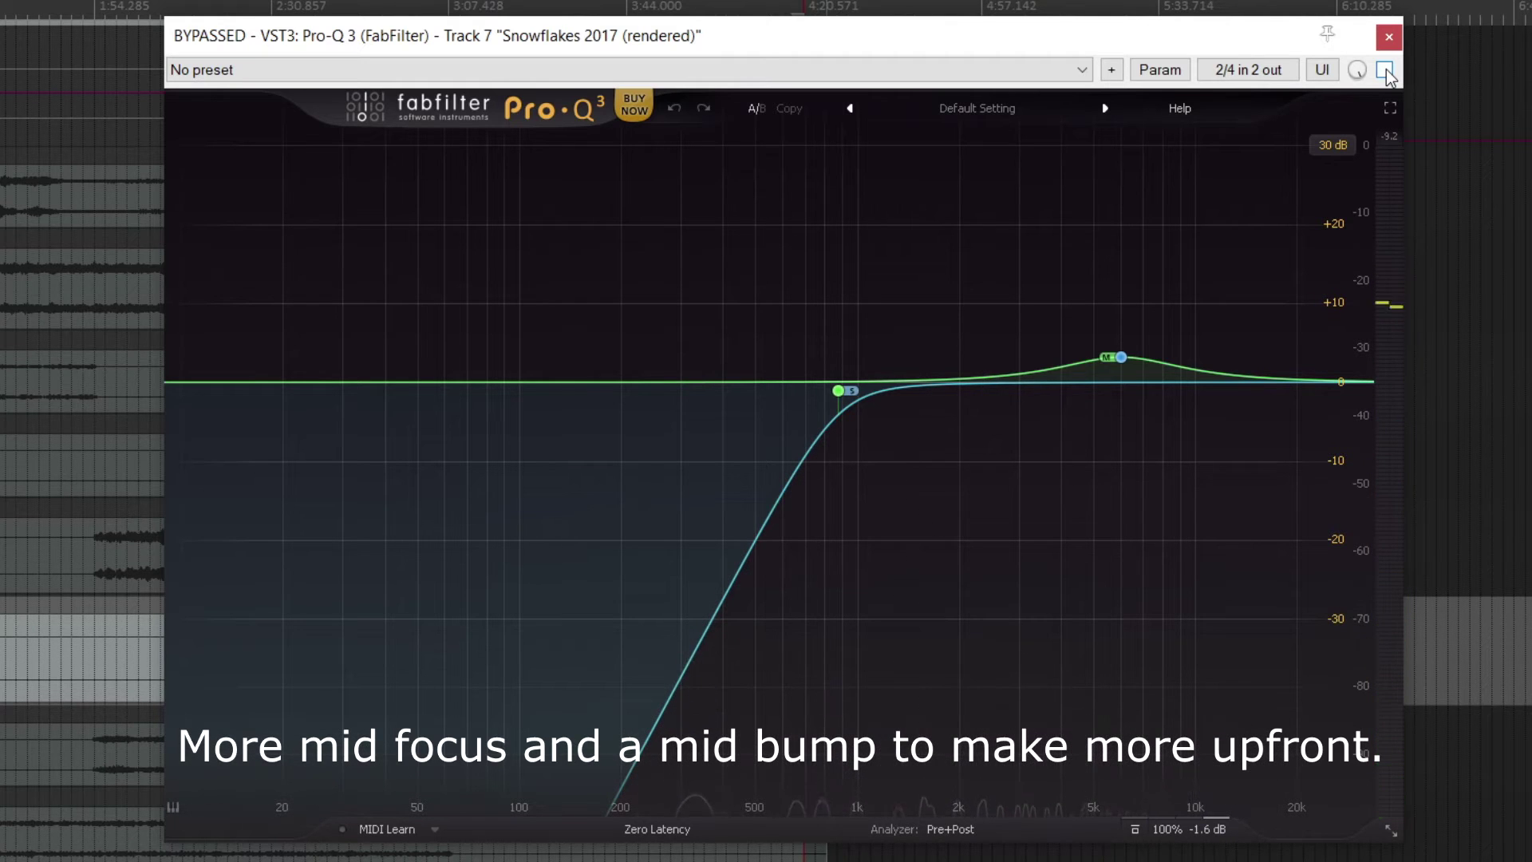
- Inspect the Snowflakes equalizer's high bump and low-cut bands, then reactivate and close Pro-Q 3 and unsolo the track
mouse_move(1131, 367)
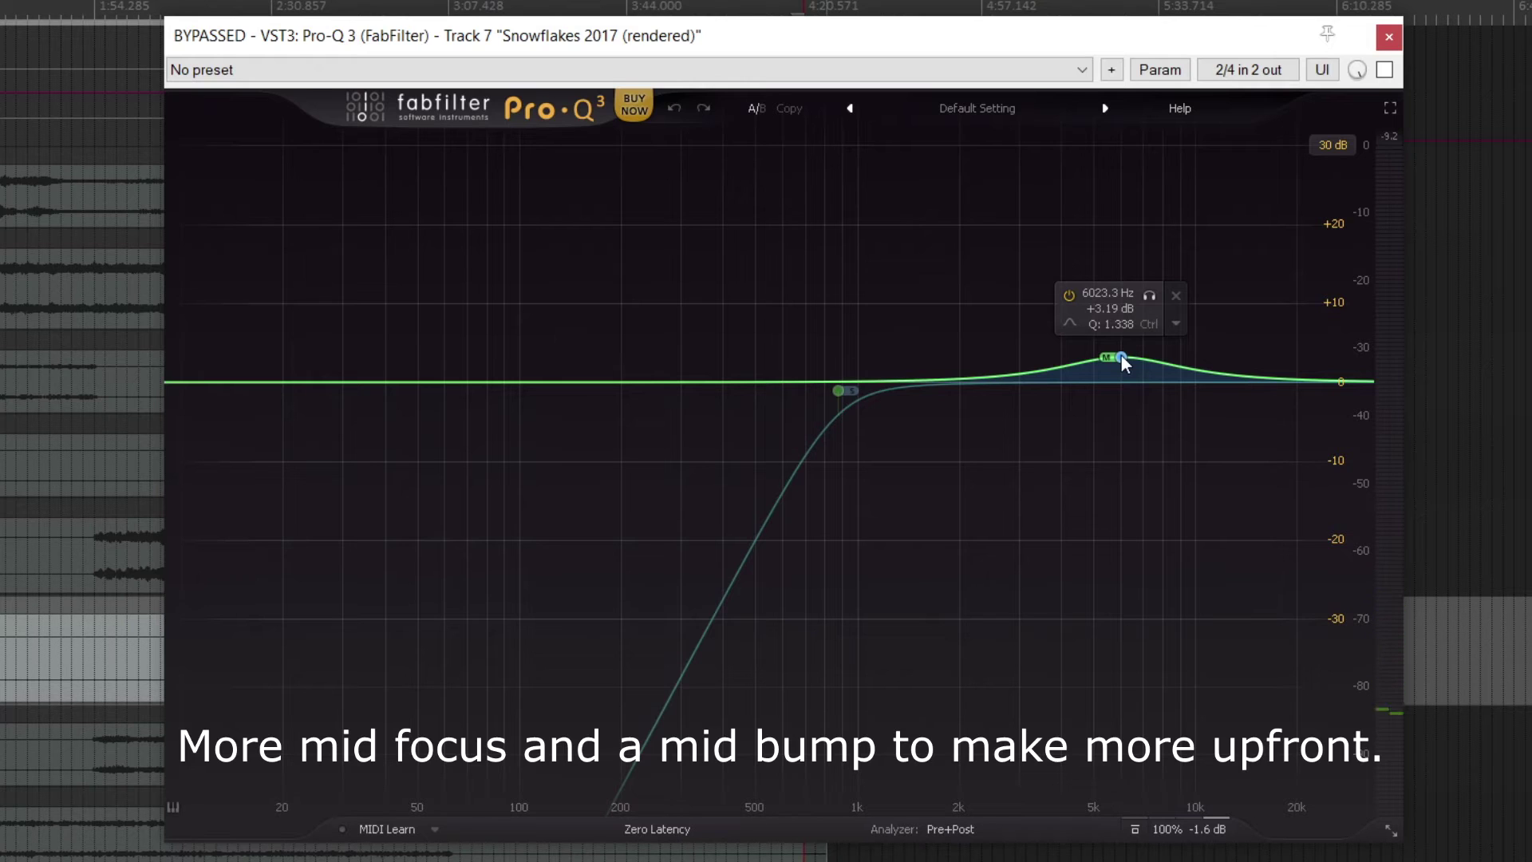
mouse_move(884, 491)
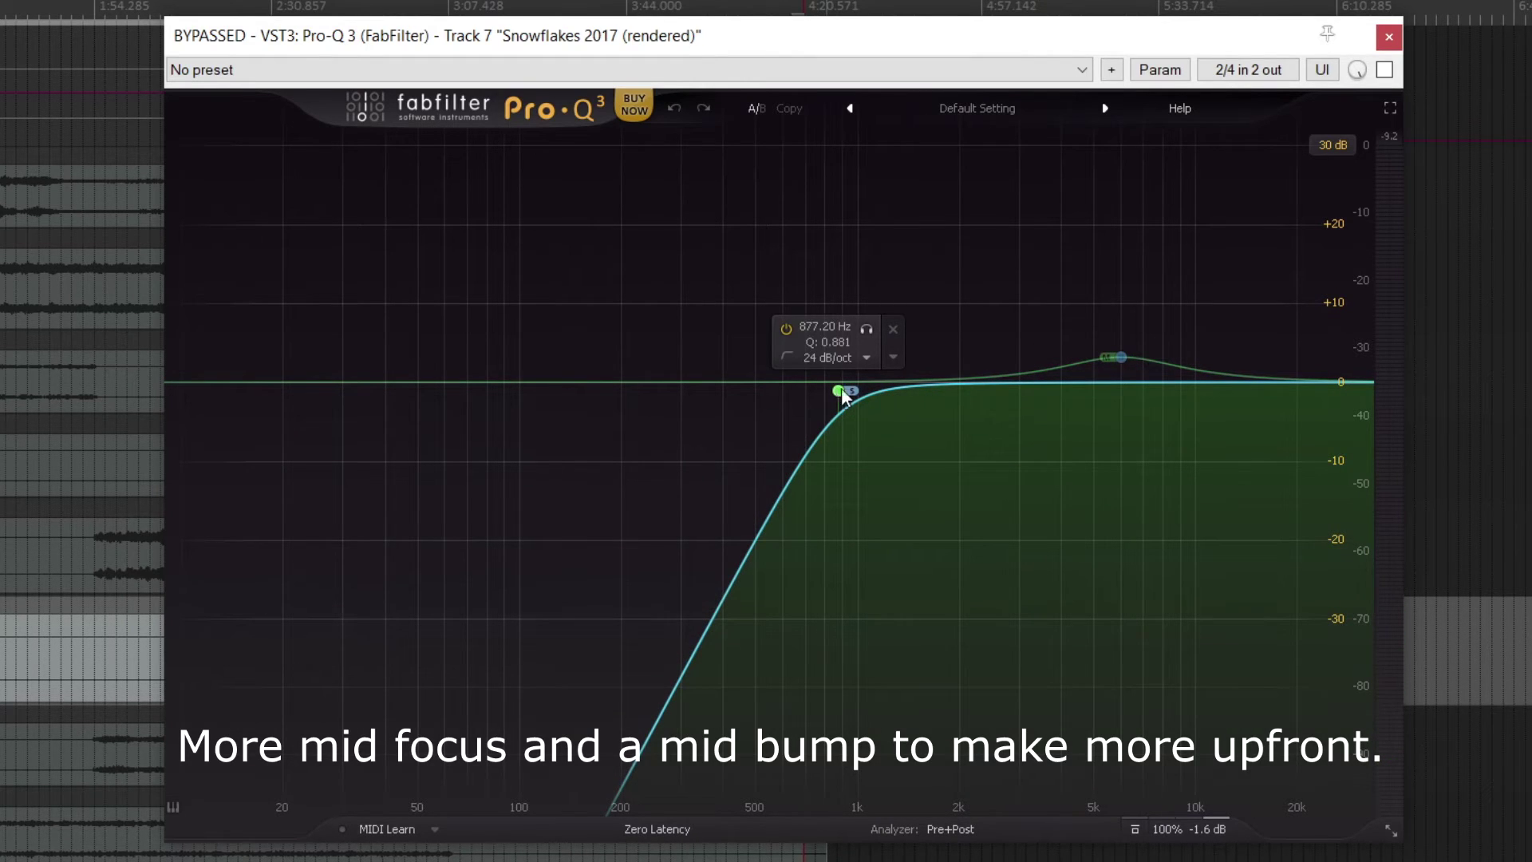
left_click(1384, 71)
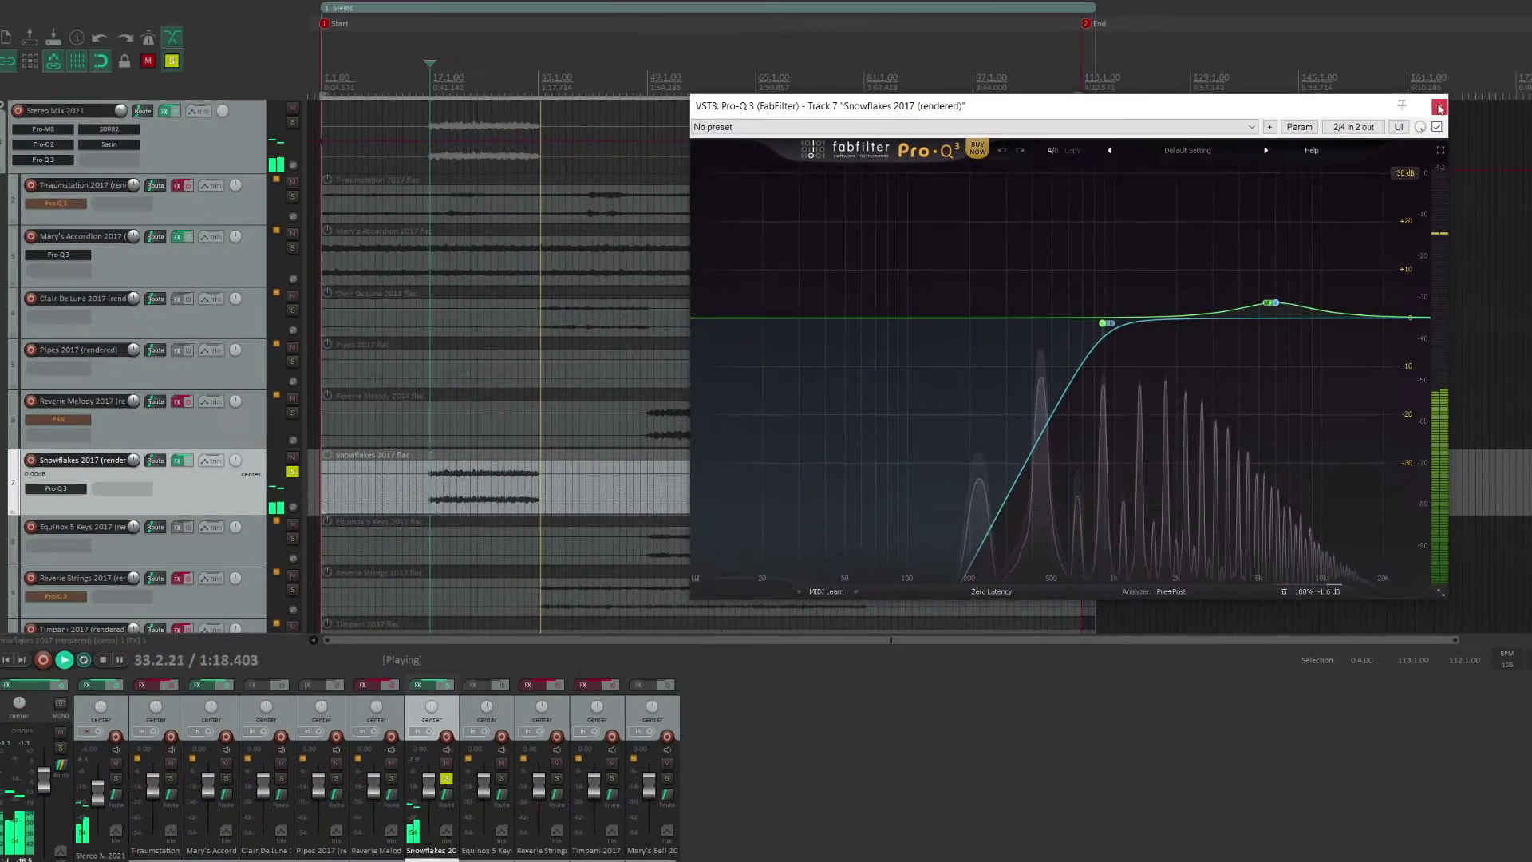
key("Escape")
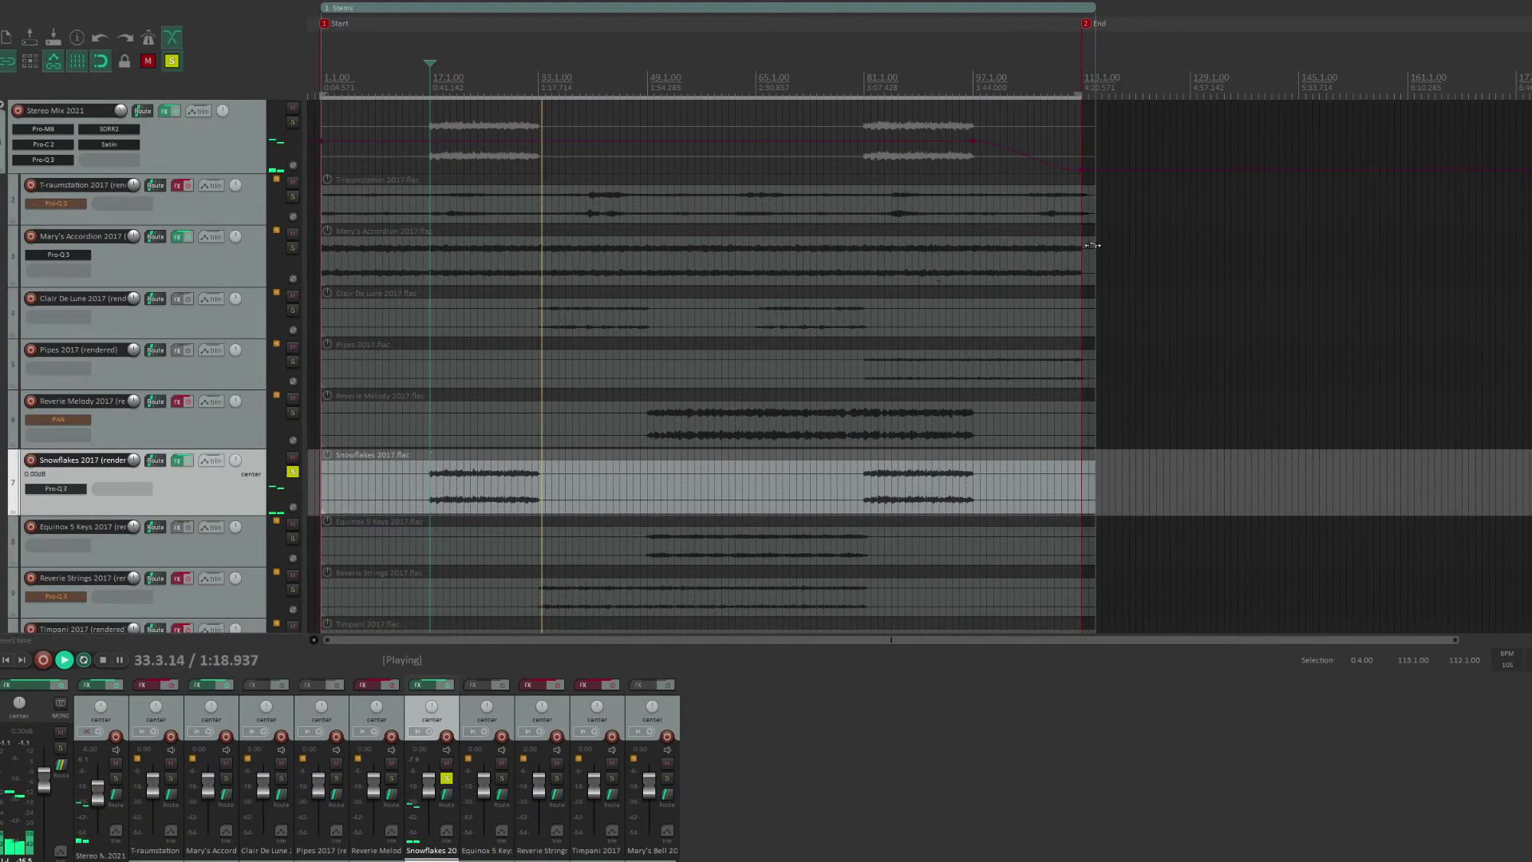
left_click(293, 471)
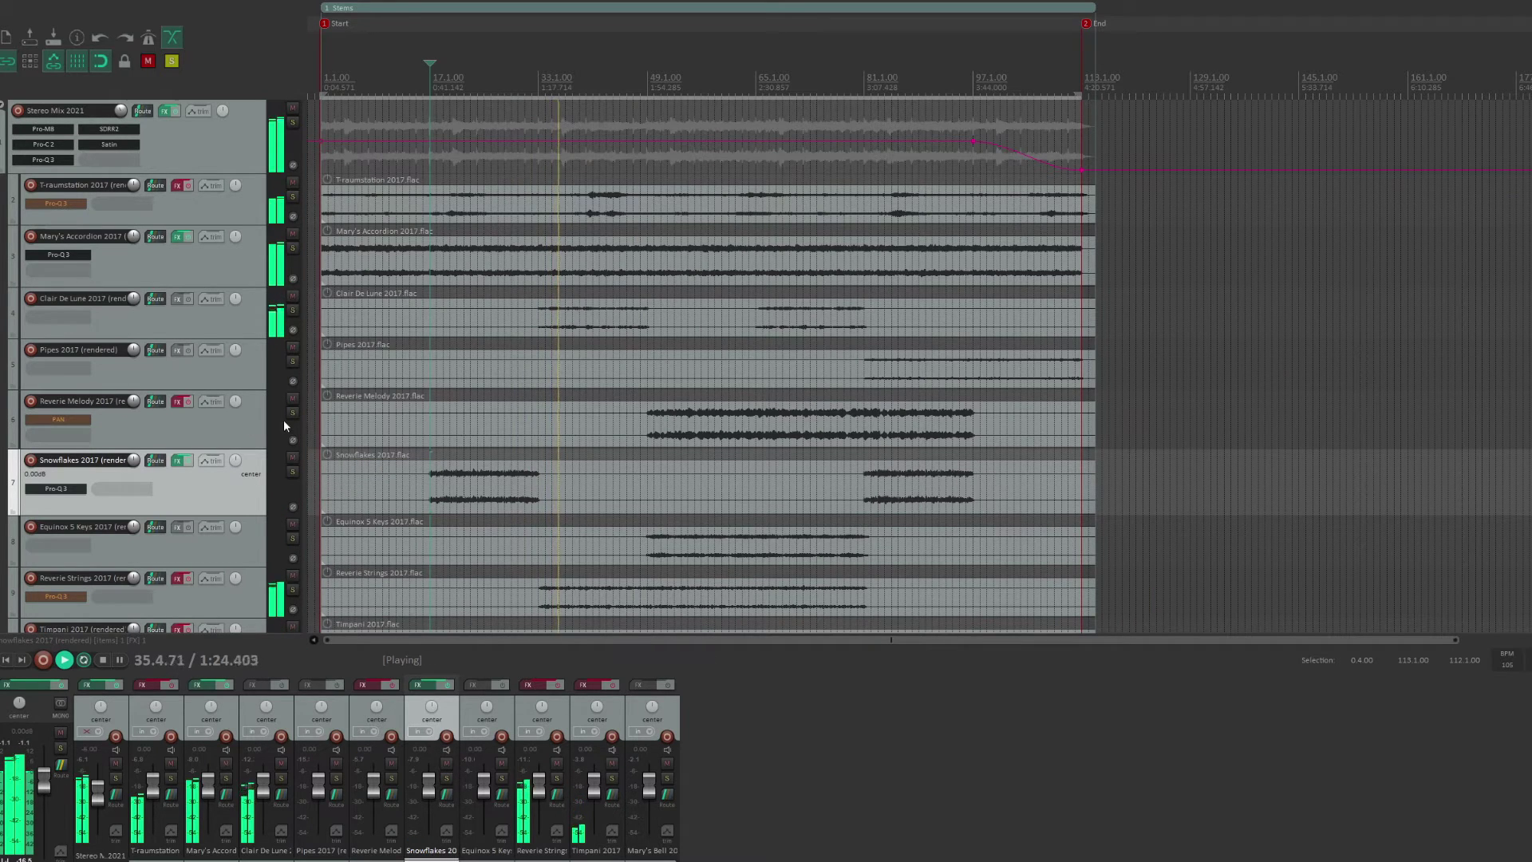
- Play the Reverie Melody 2017 track solo from the start of its audible section and enable its effects
left_click(648, 401)
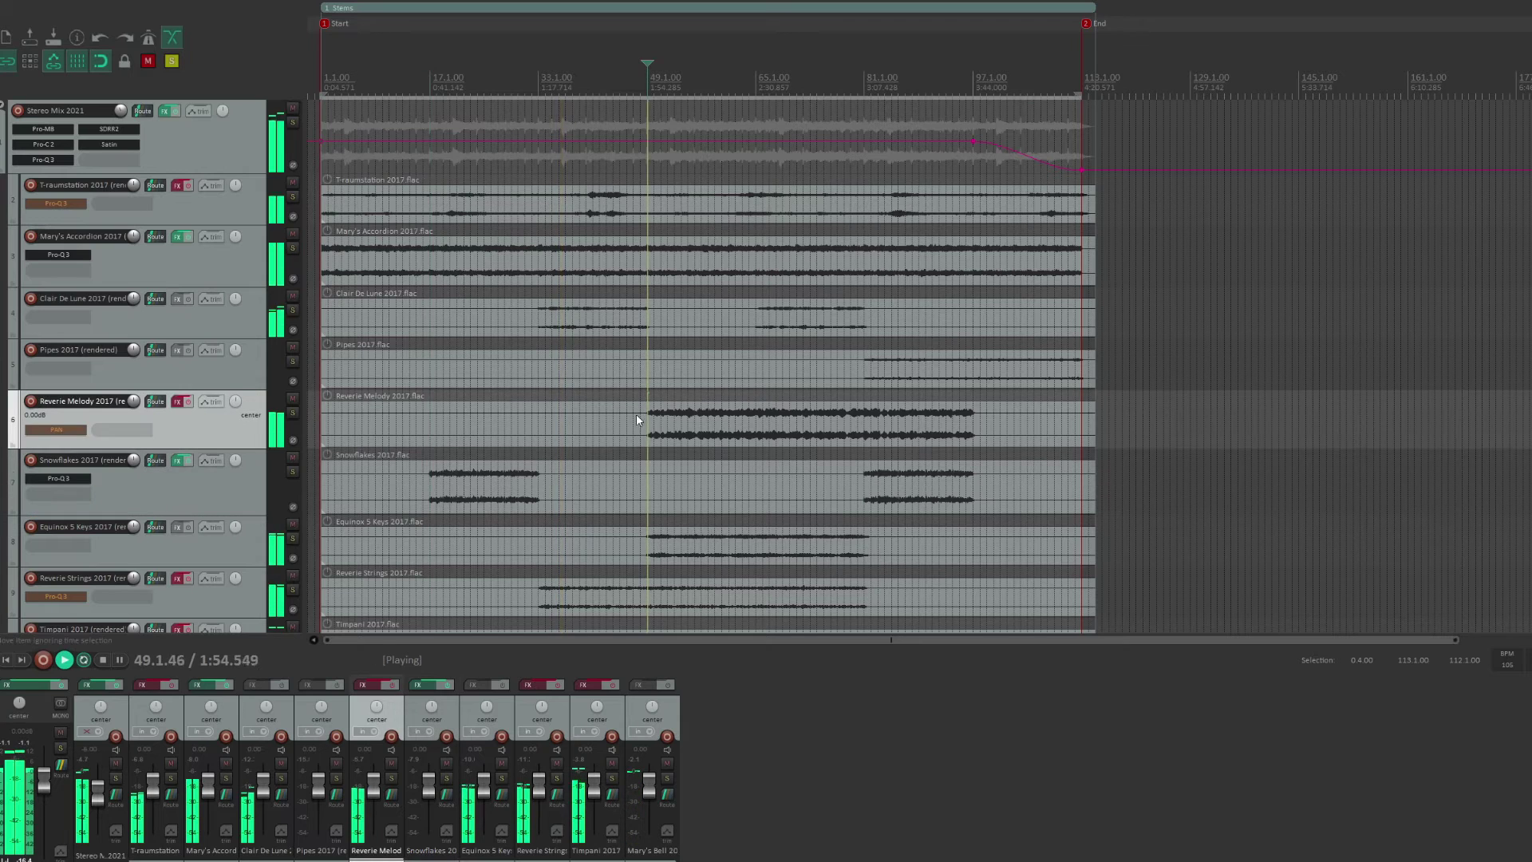
left_click(293, 413)
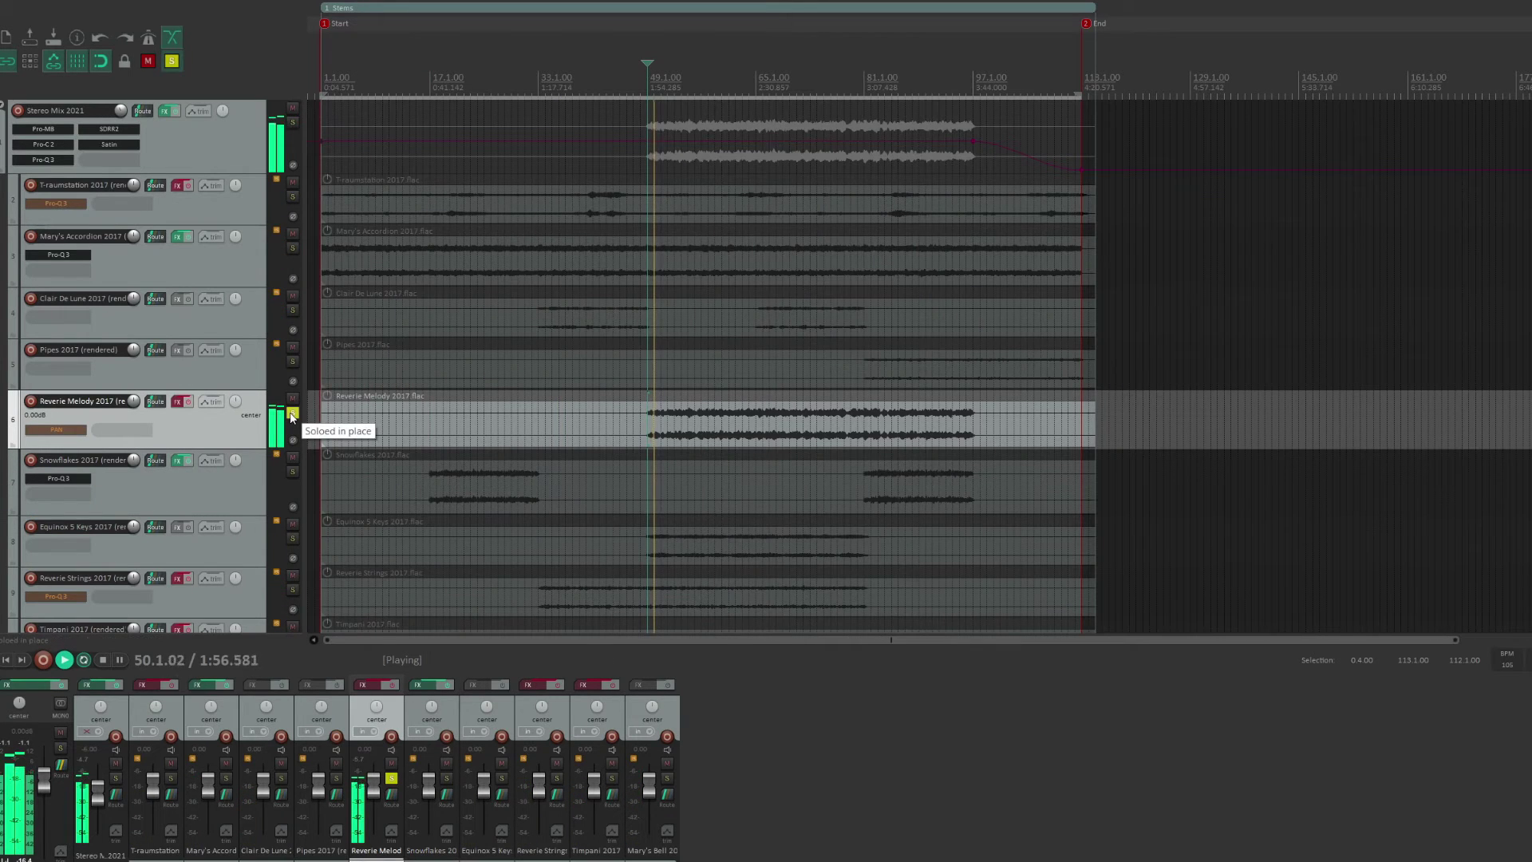
left_click(190, 406)
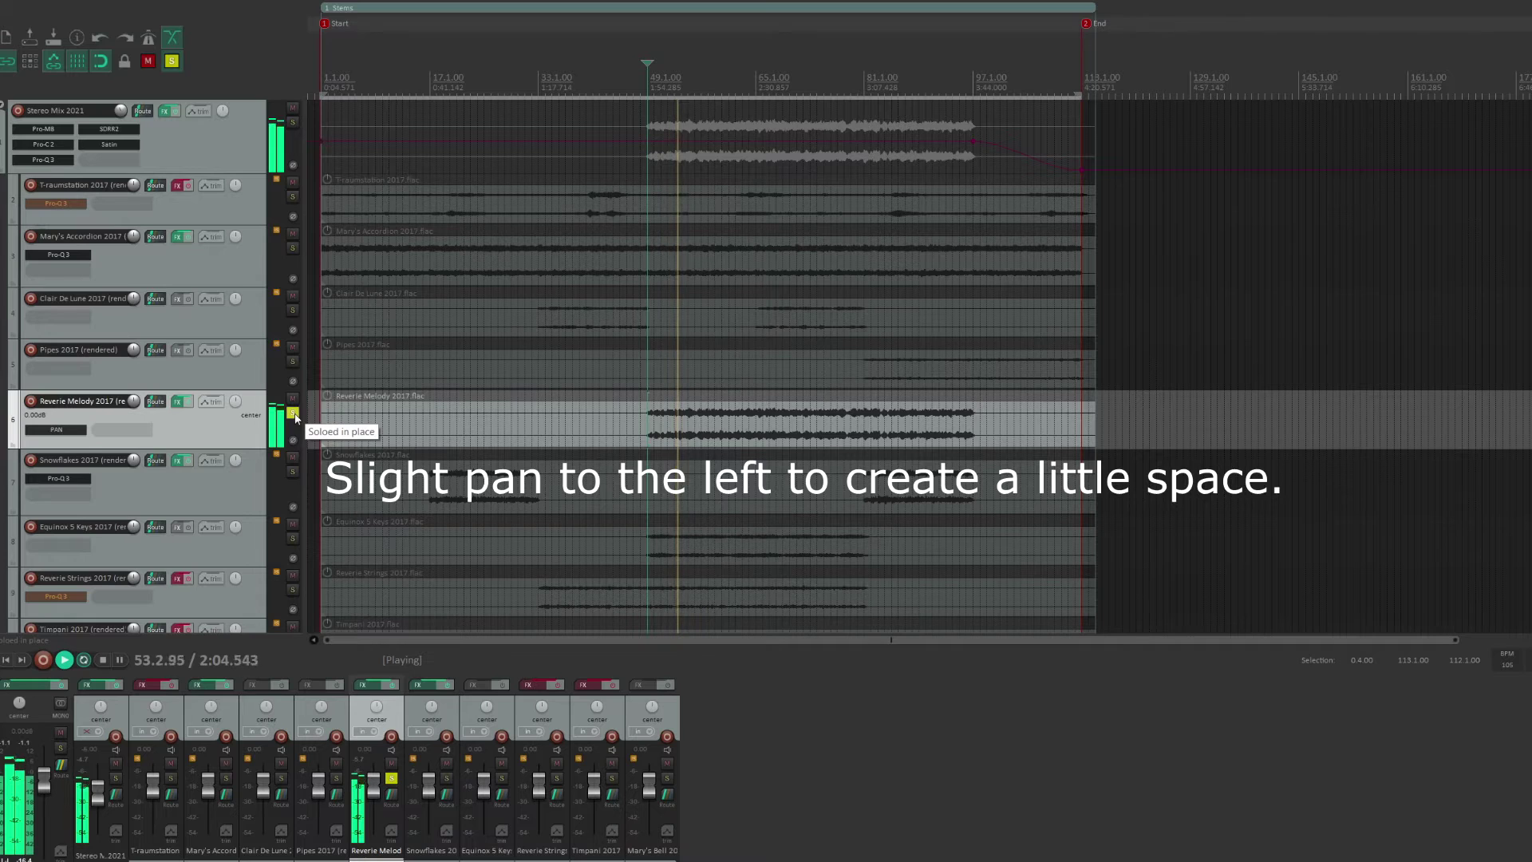
- Compare the Reverie Melody with its PAN effect disabled and enabled, solo and in the mix, leaving it enabled
left_click(191, 404)
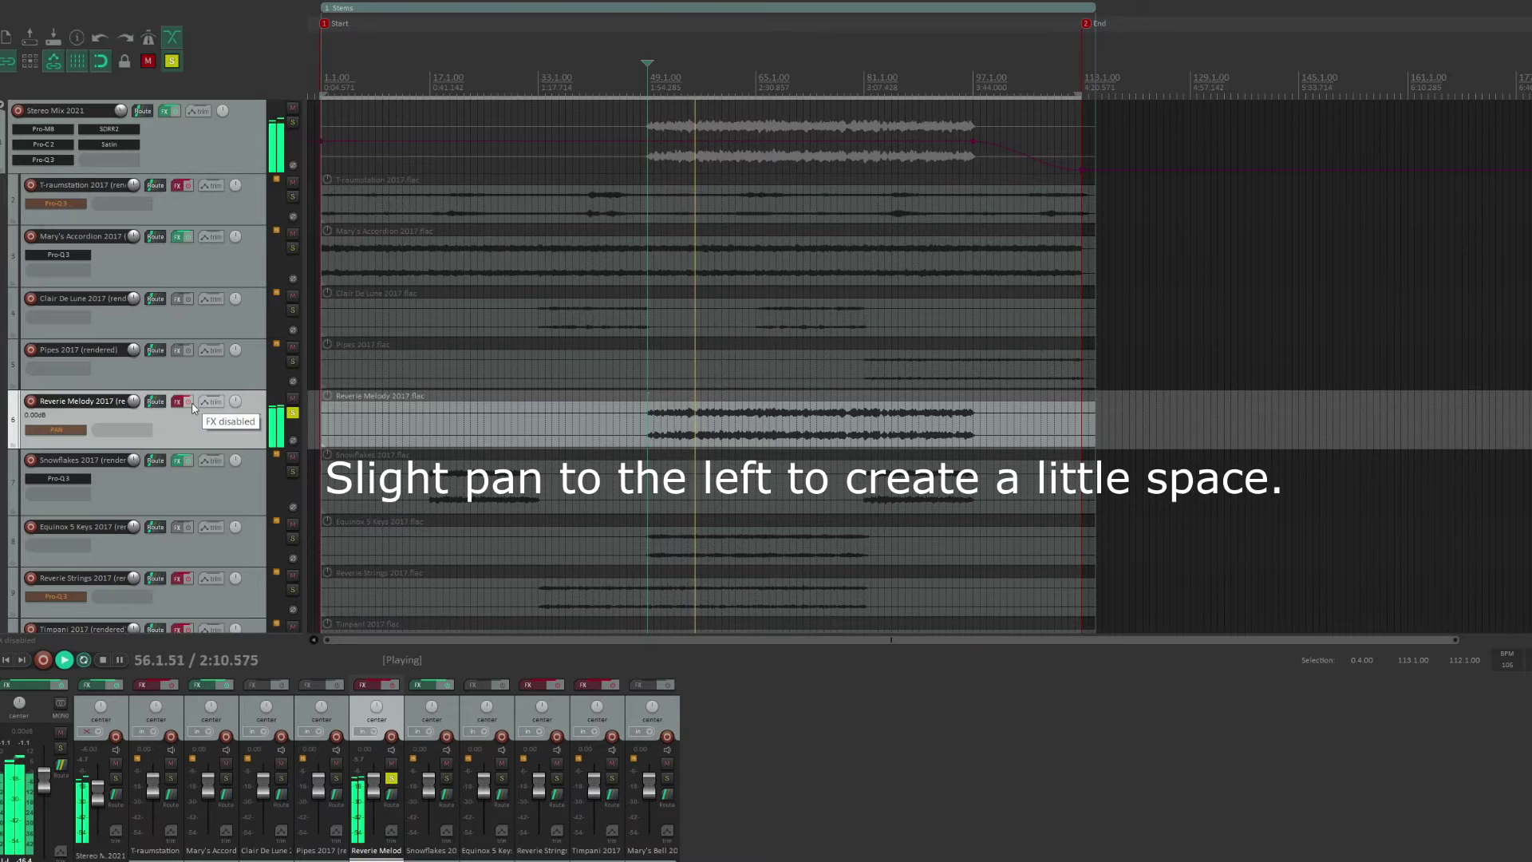
left_click(192, 405)
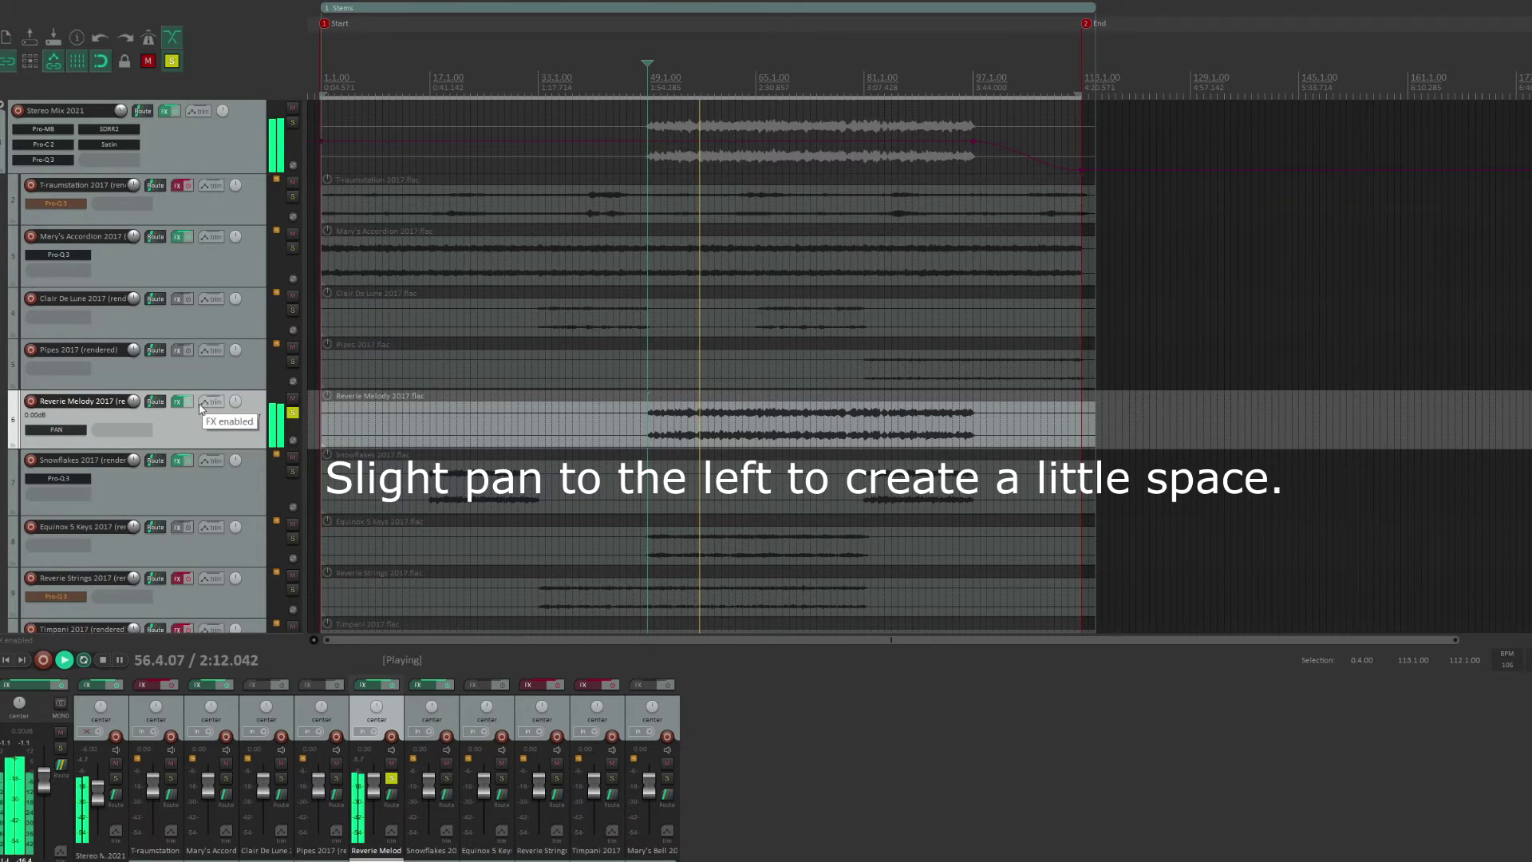
left_click(293, 414)
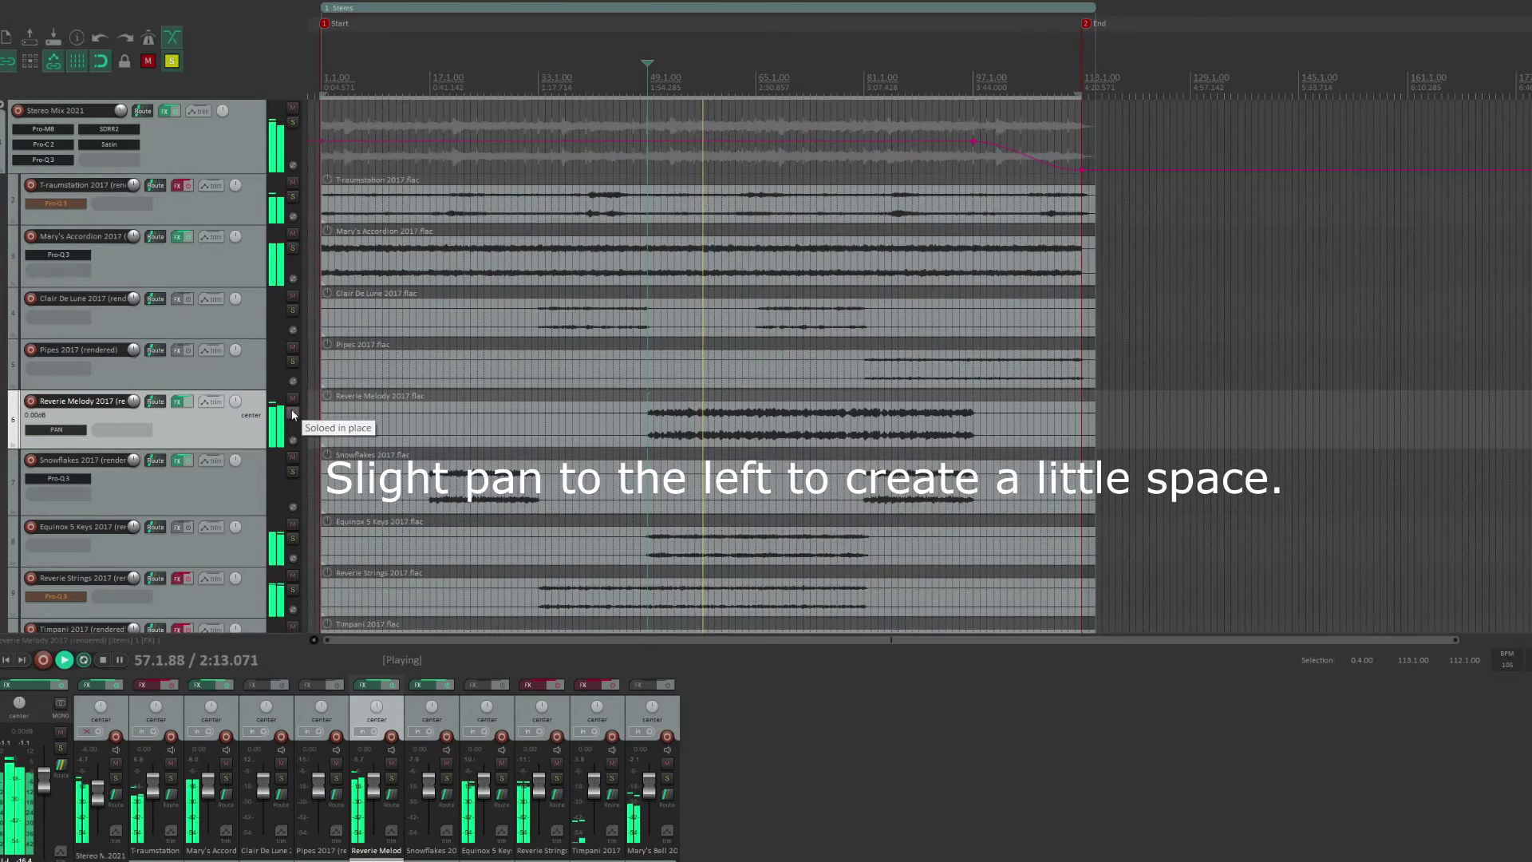
left_click(189, 409)
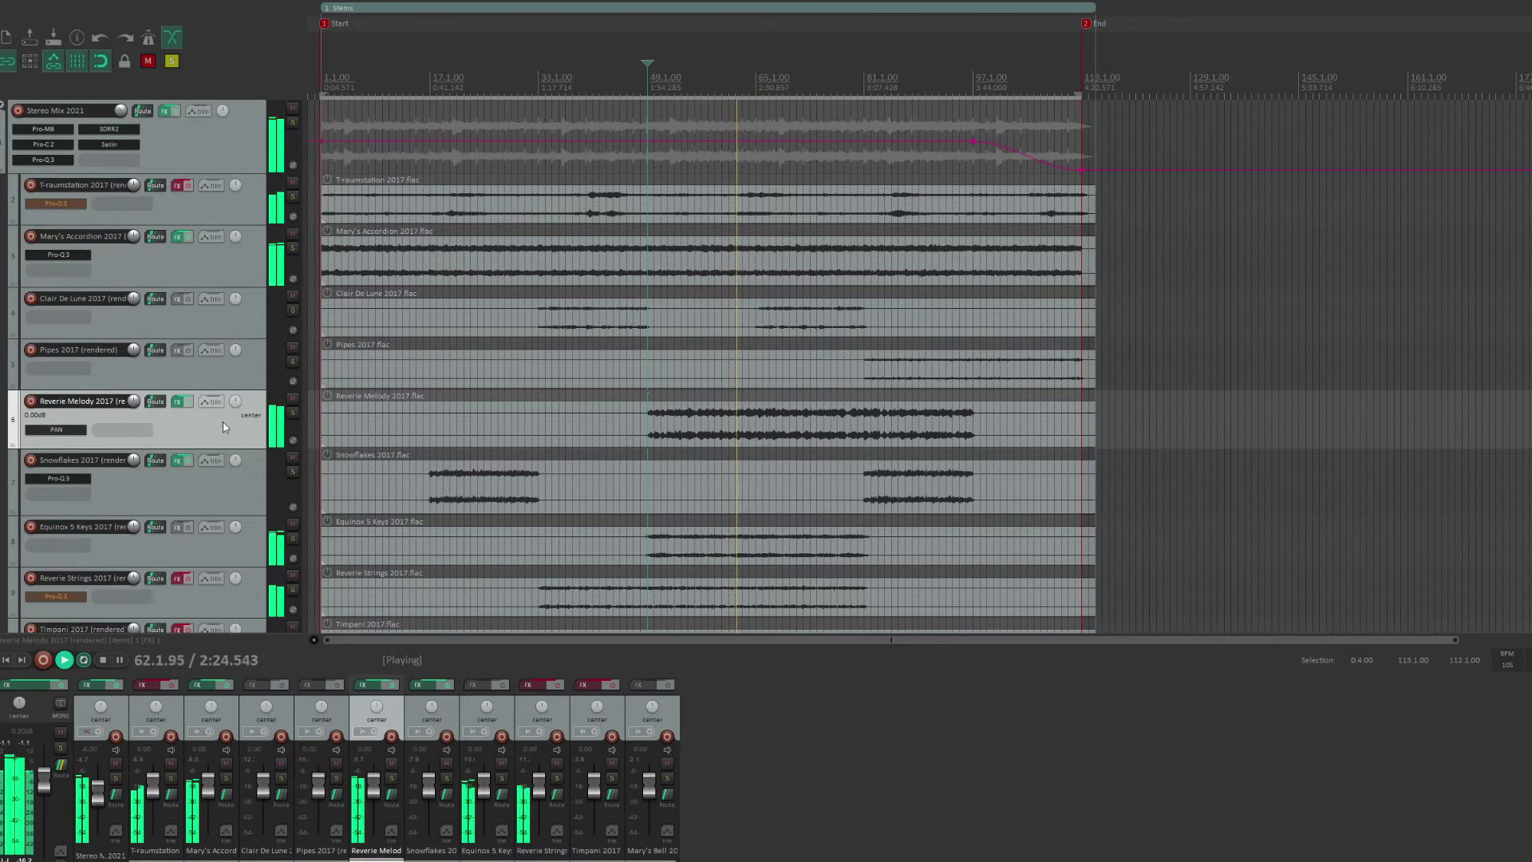
- Solo Reverie Strings 2017, play it from its first audible section, enable its effects and open its Pro-Q 3 equalizer
scroll(222, 429, "down", 2)
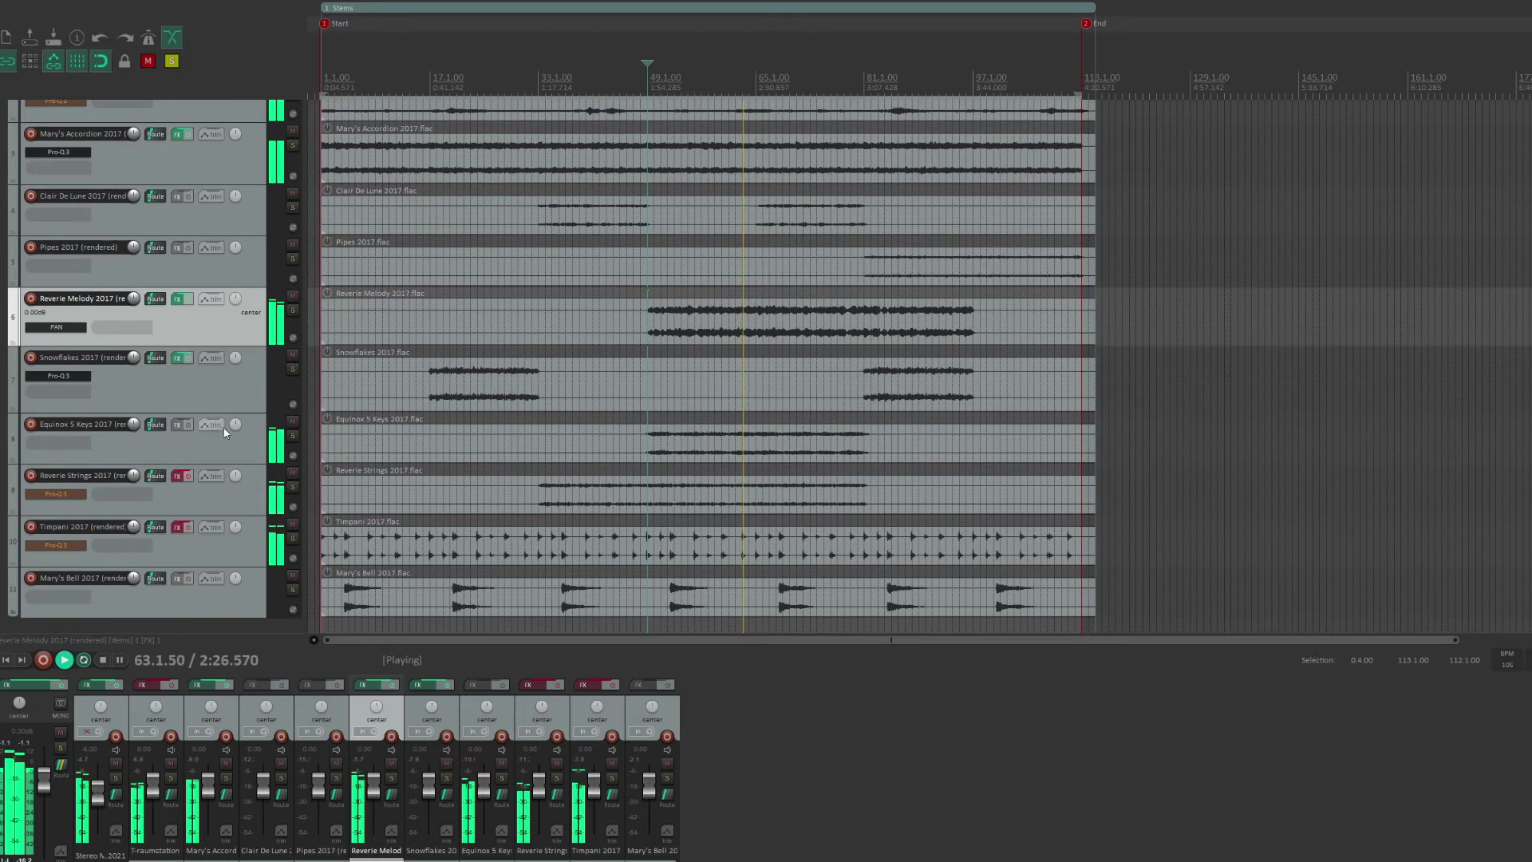
left_click(292, 488)
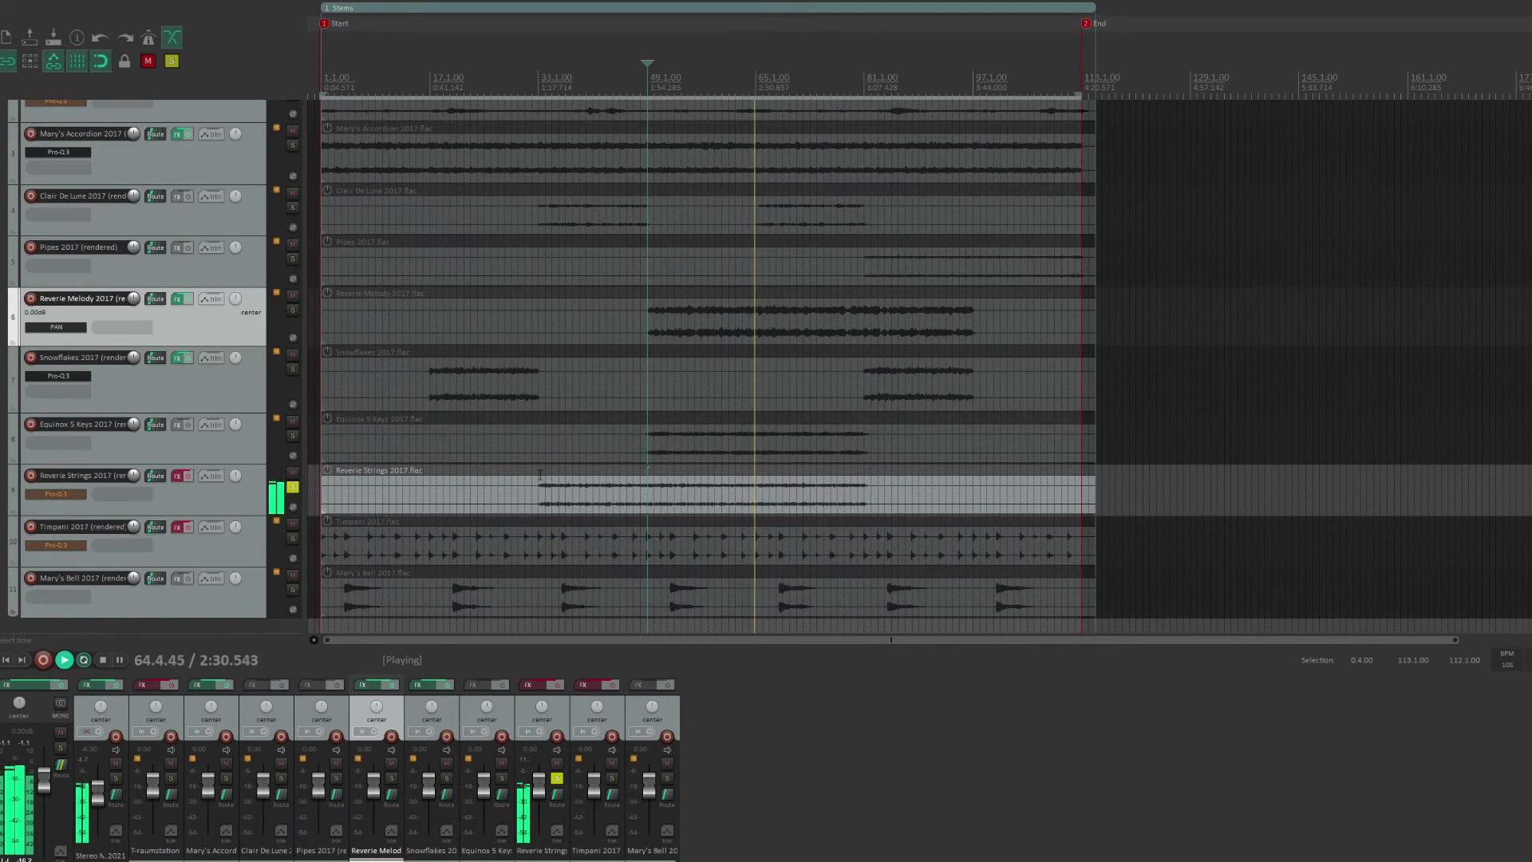
left_click(539, 474)
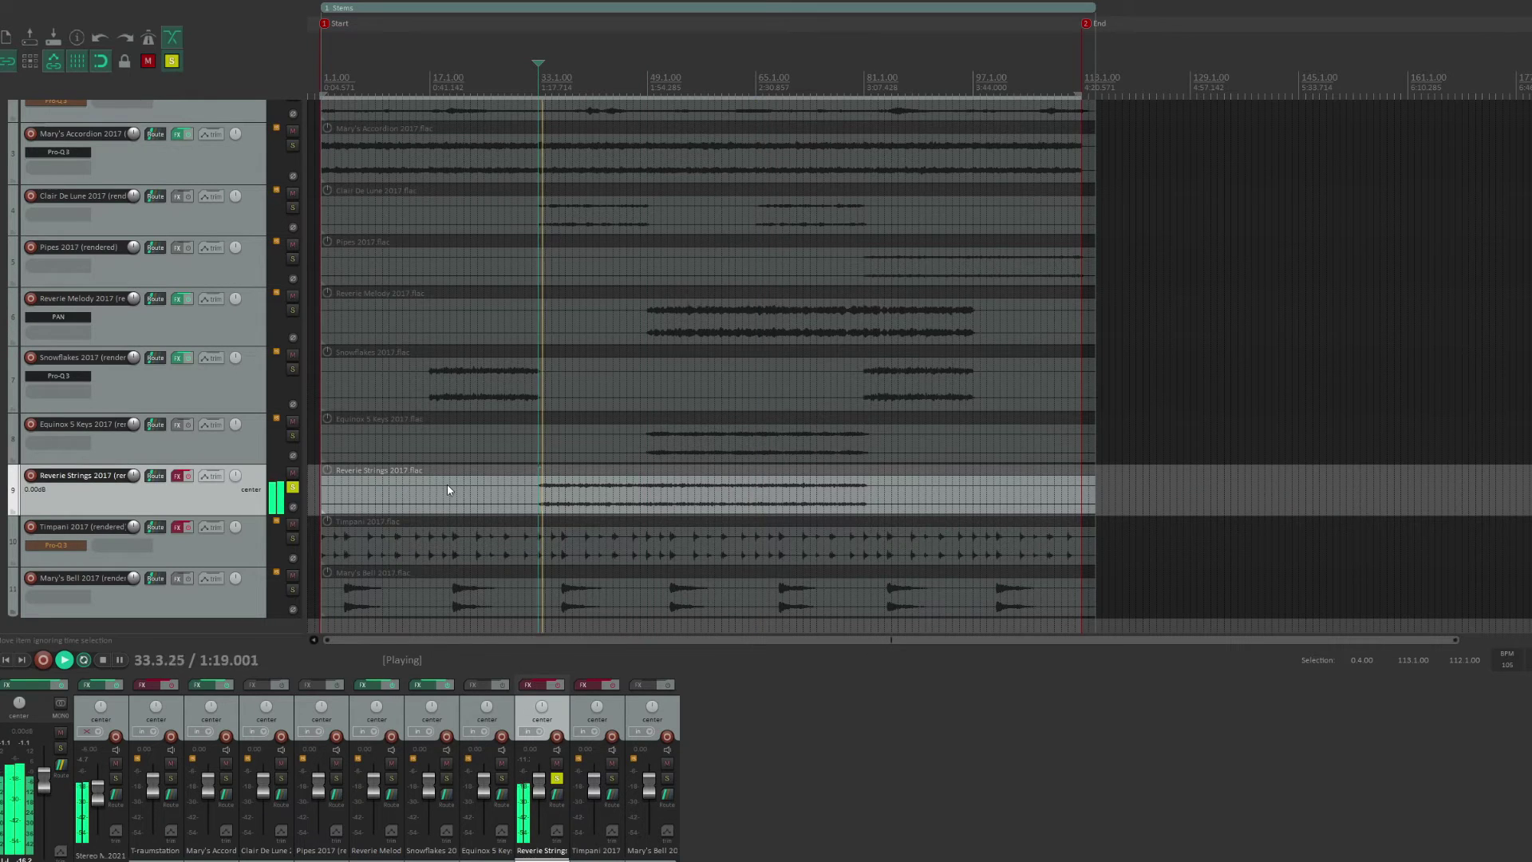
left_click_drag(204, 515, 191, 524)
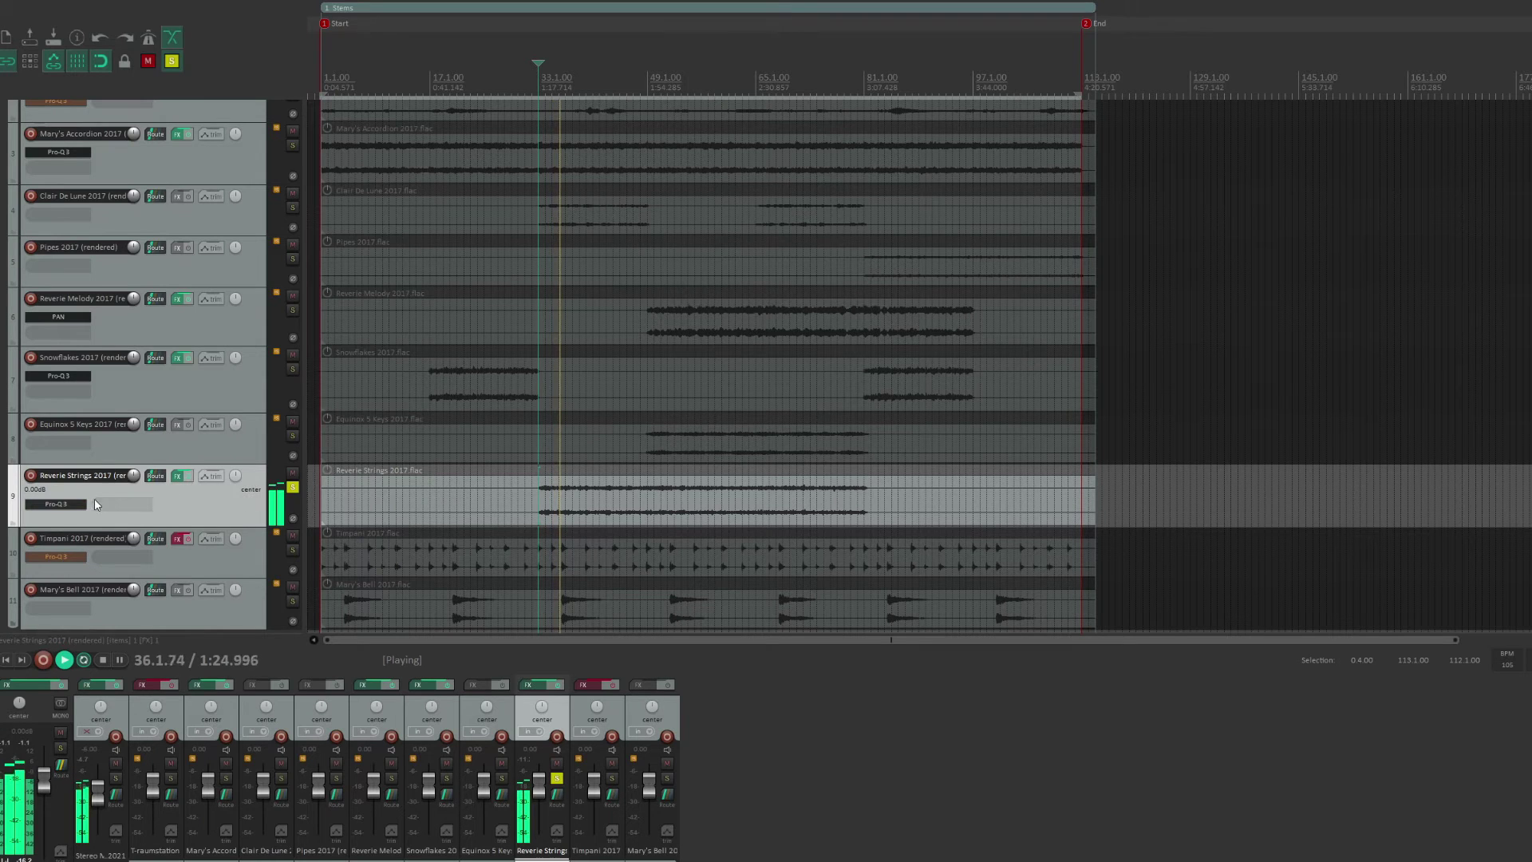
left_click(69, 511)
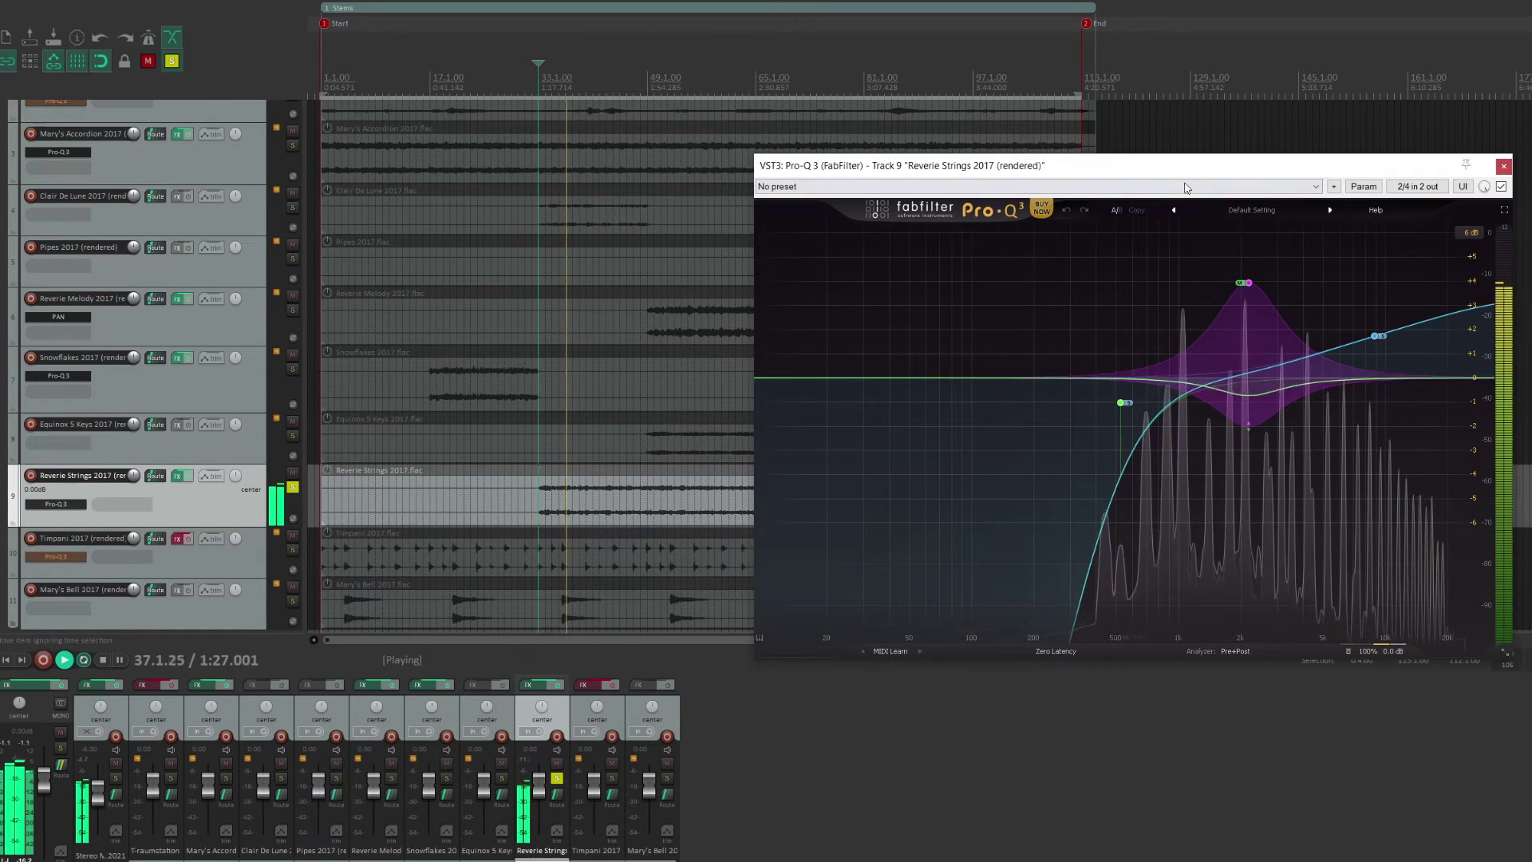
left_click_drag(1228, 165, 1187, 182)
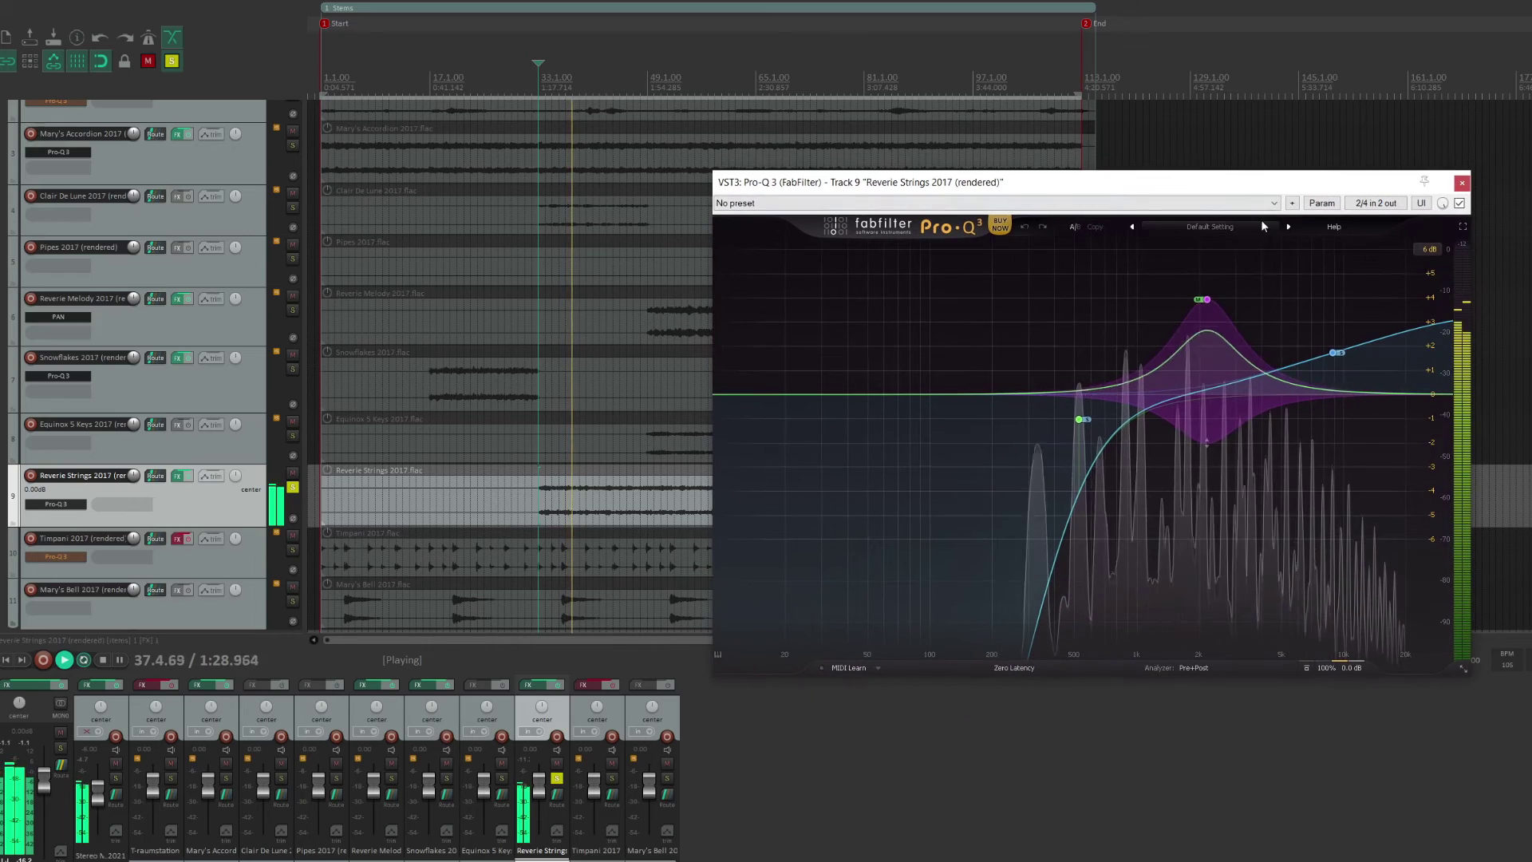
- Compare the solo Reverie Strings with Pro-Q 3 bypassed and active, and examine its dynamic mid bump, high shelf and low-cut bands
left_click(1459, 203)
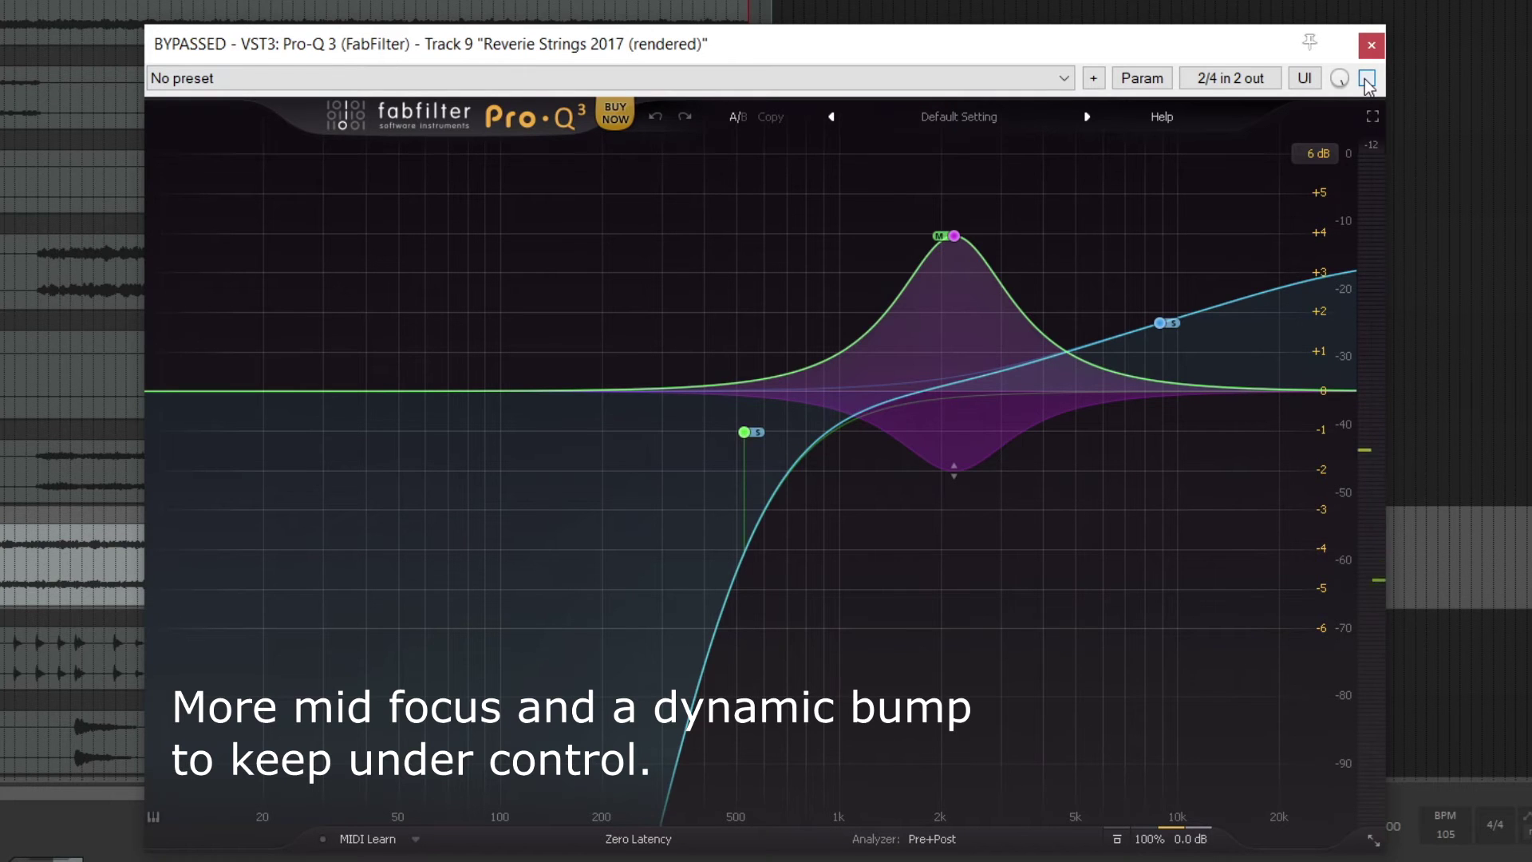
left_click(1366, 79)
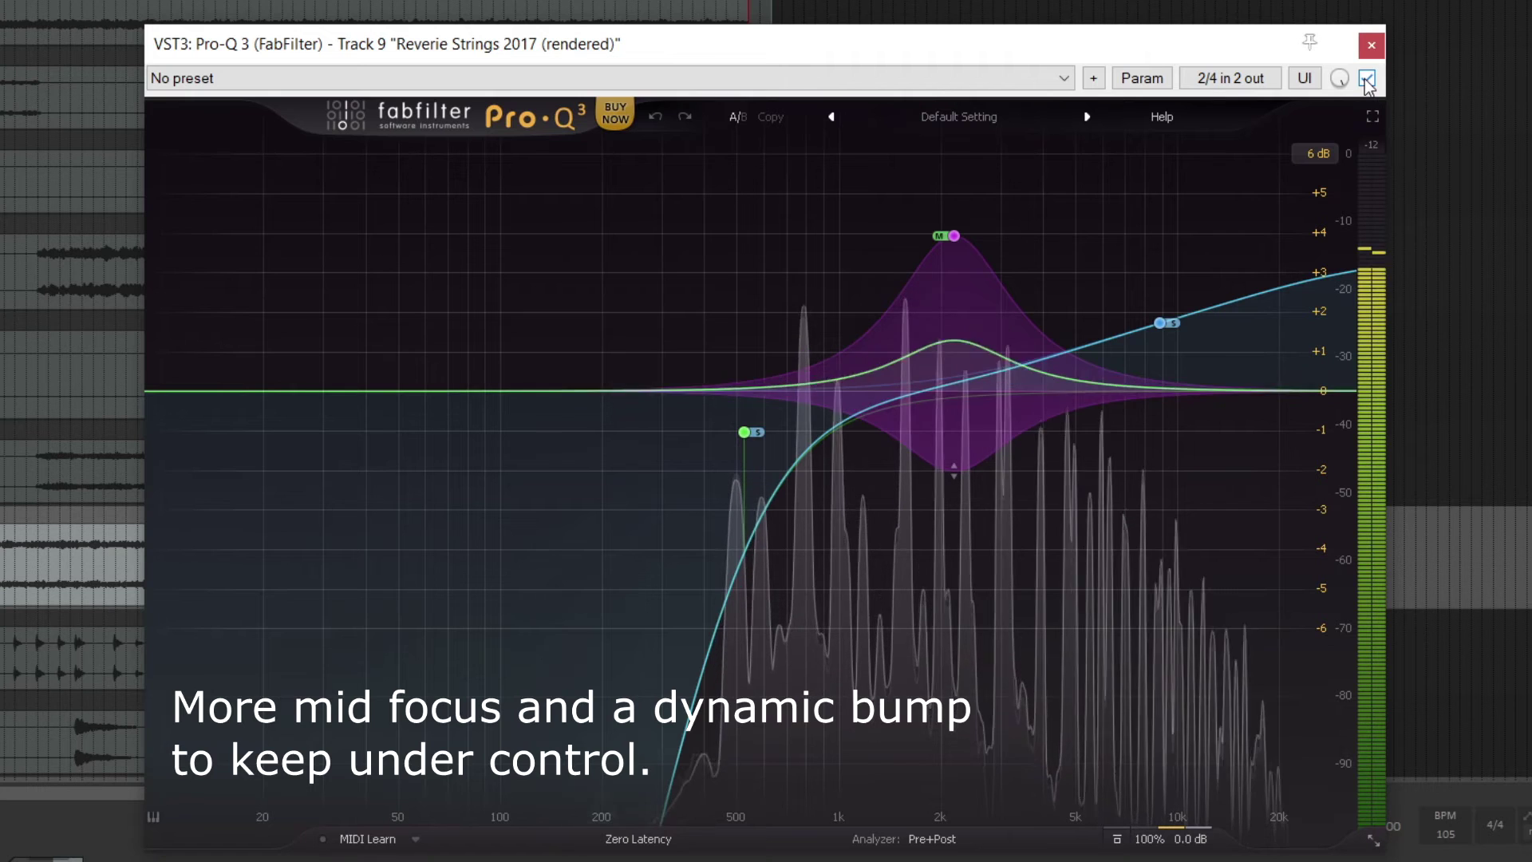
mouse_move(986, 219)
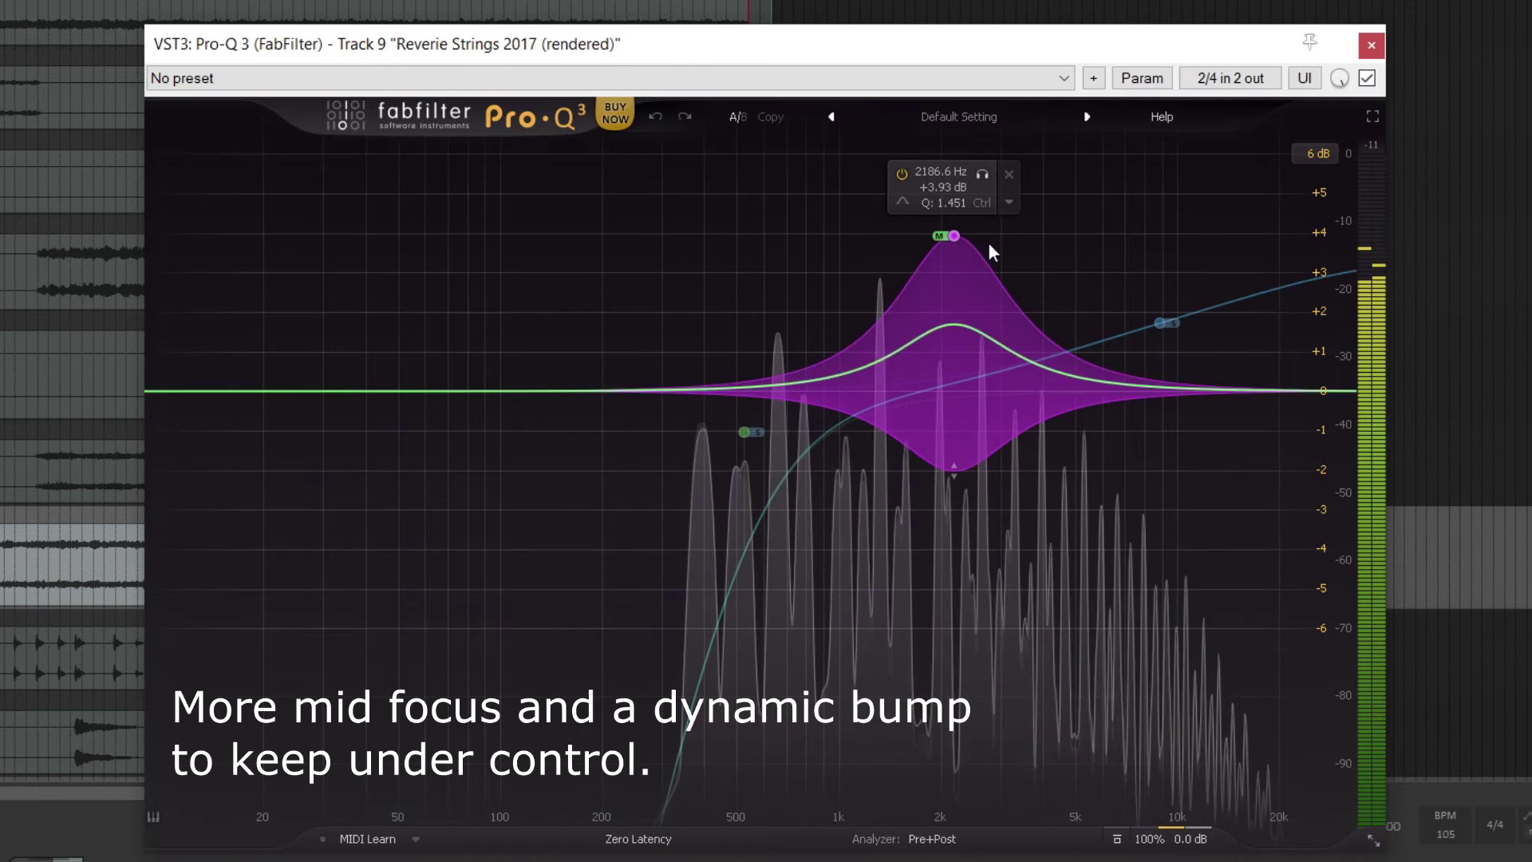
mouse_move(1159, 323)
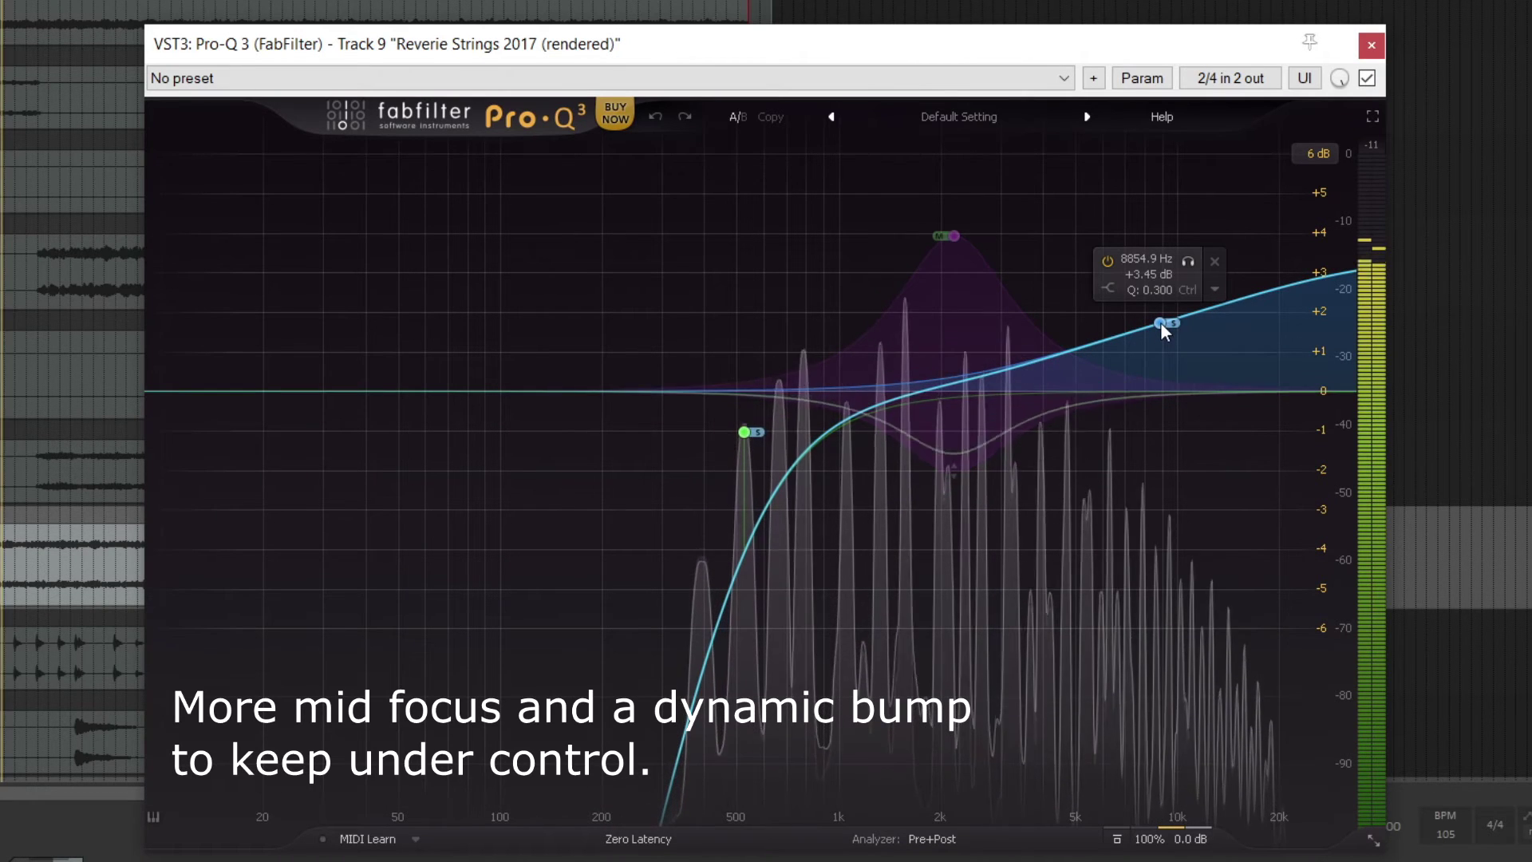
mouse_move(882, 488)
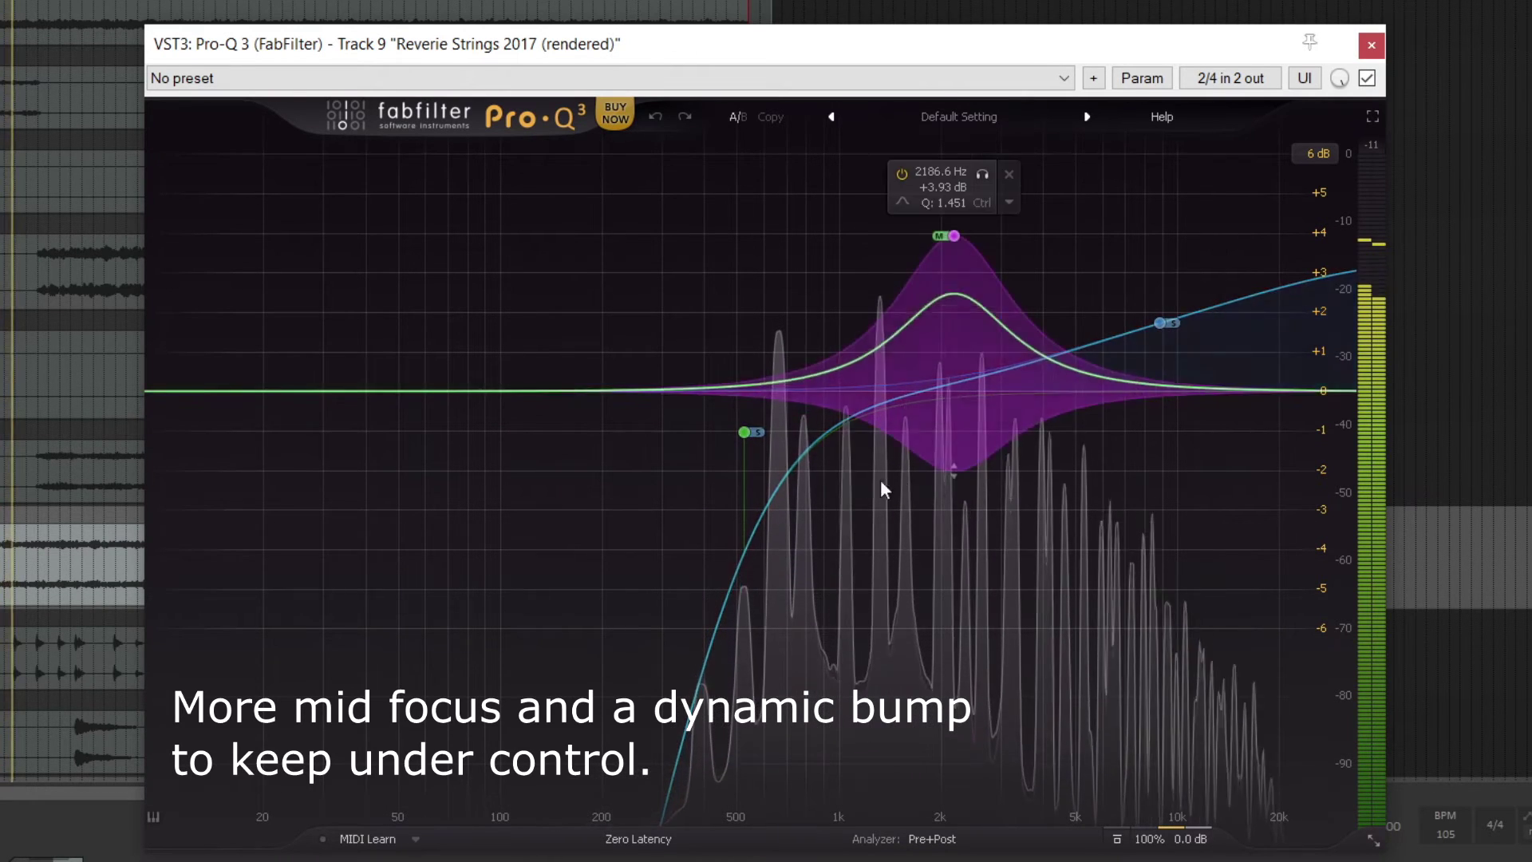
mouse_move(748, 439)
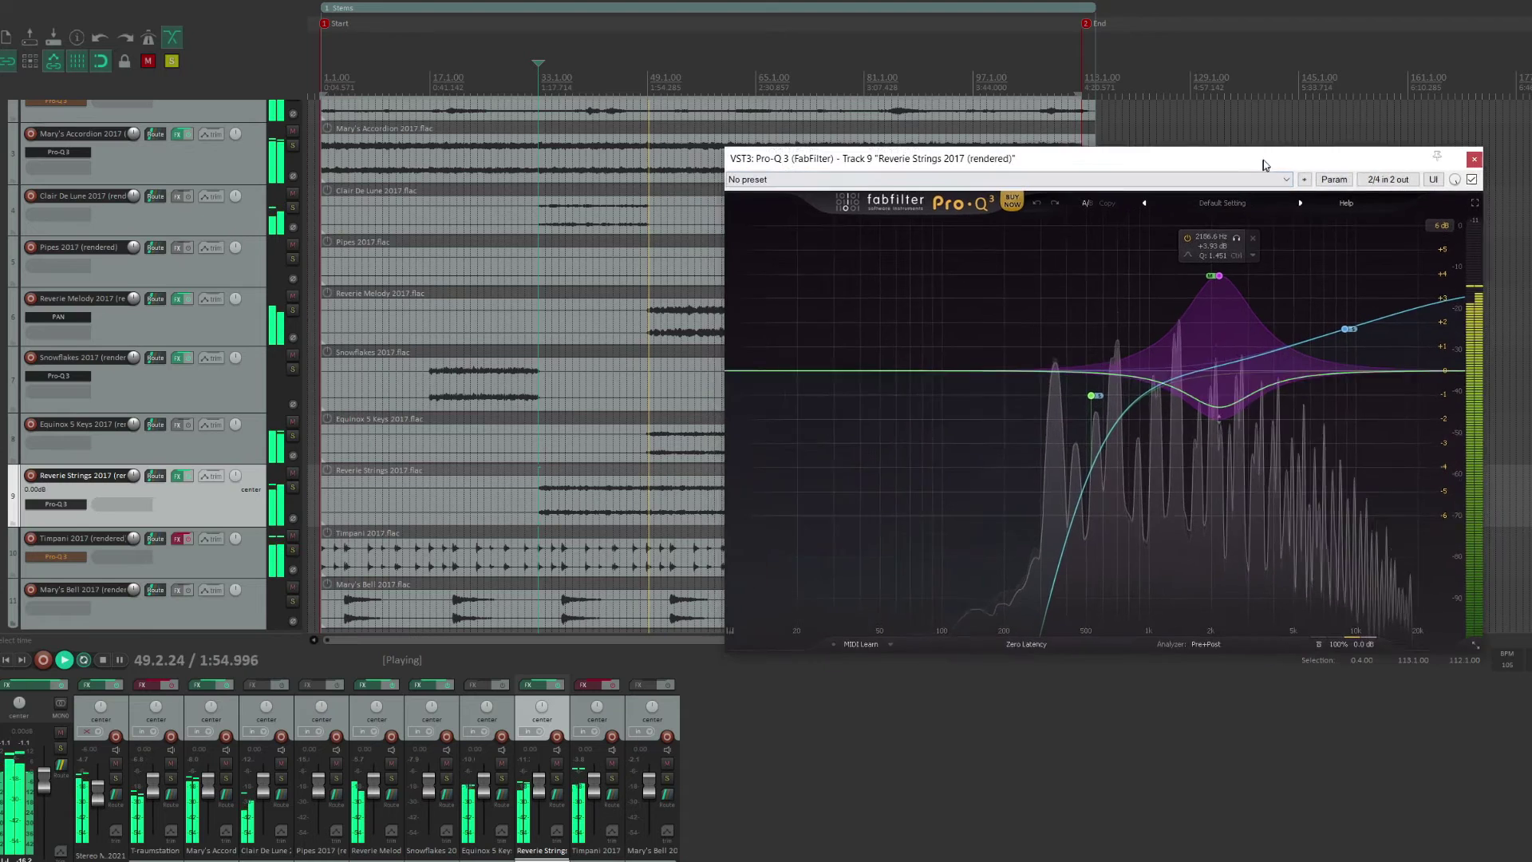
- Replay the full mix from bar 33, compare it with the Reverie Strings equalizer bypassed and active, and close the equalizer
left_click_drag(1263, 165, 1227, 154)
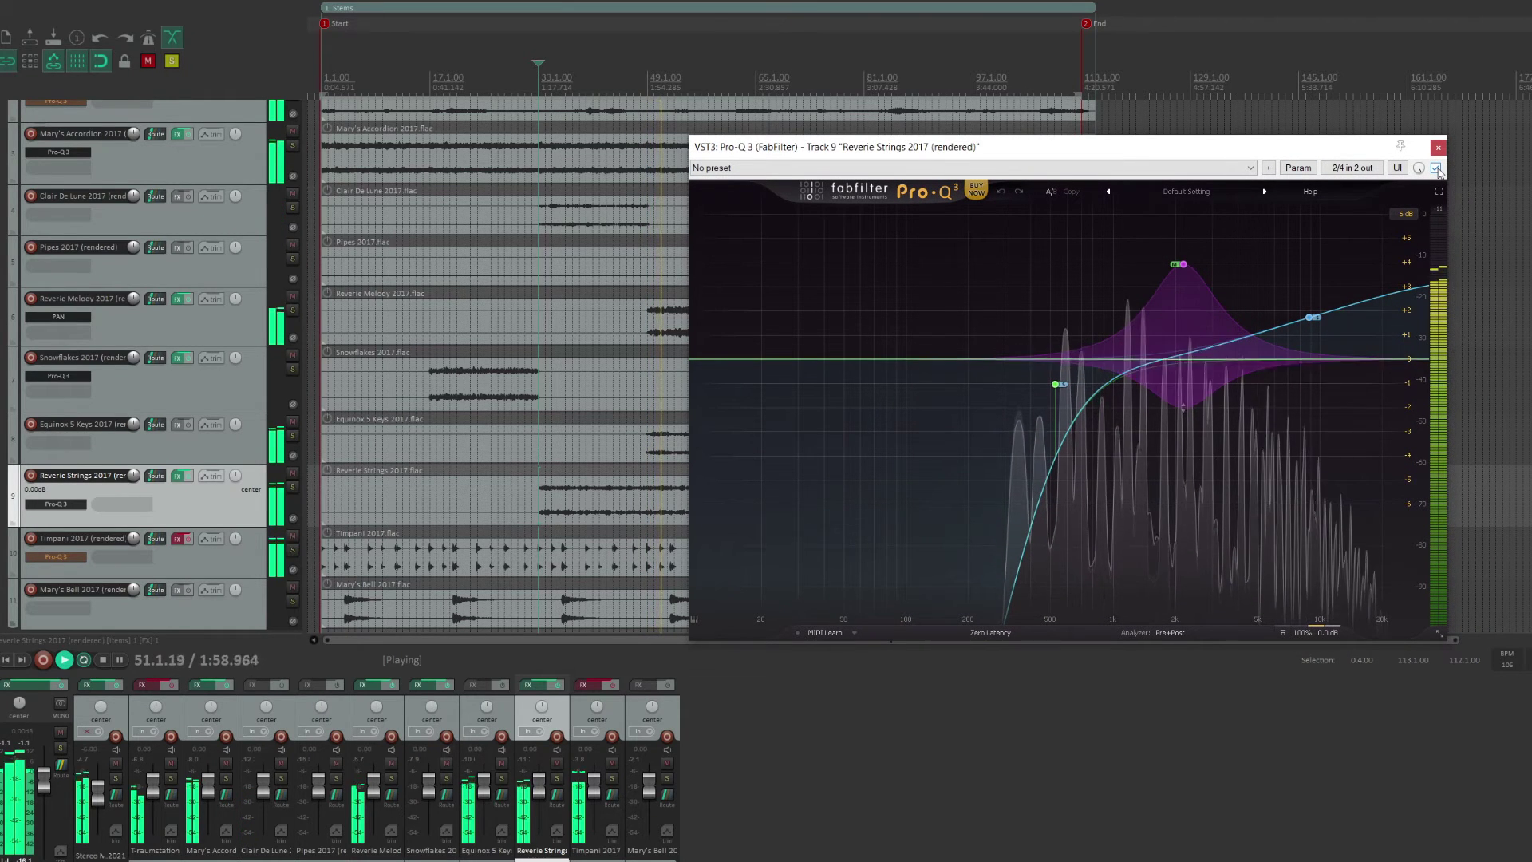
key("space")
key("space")
mouse_move(1348, 280)
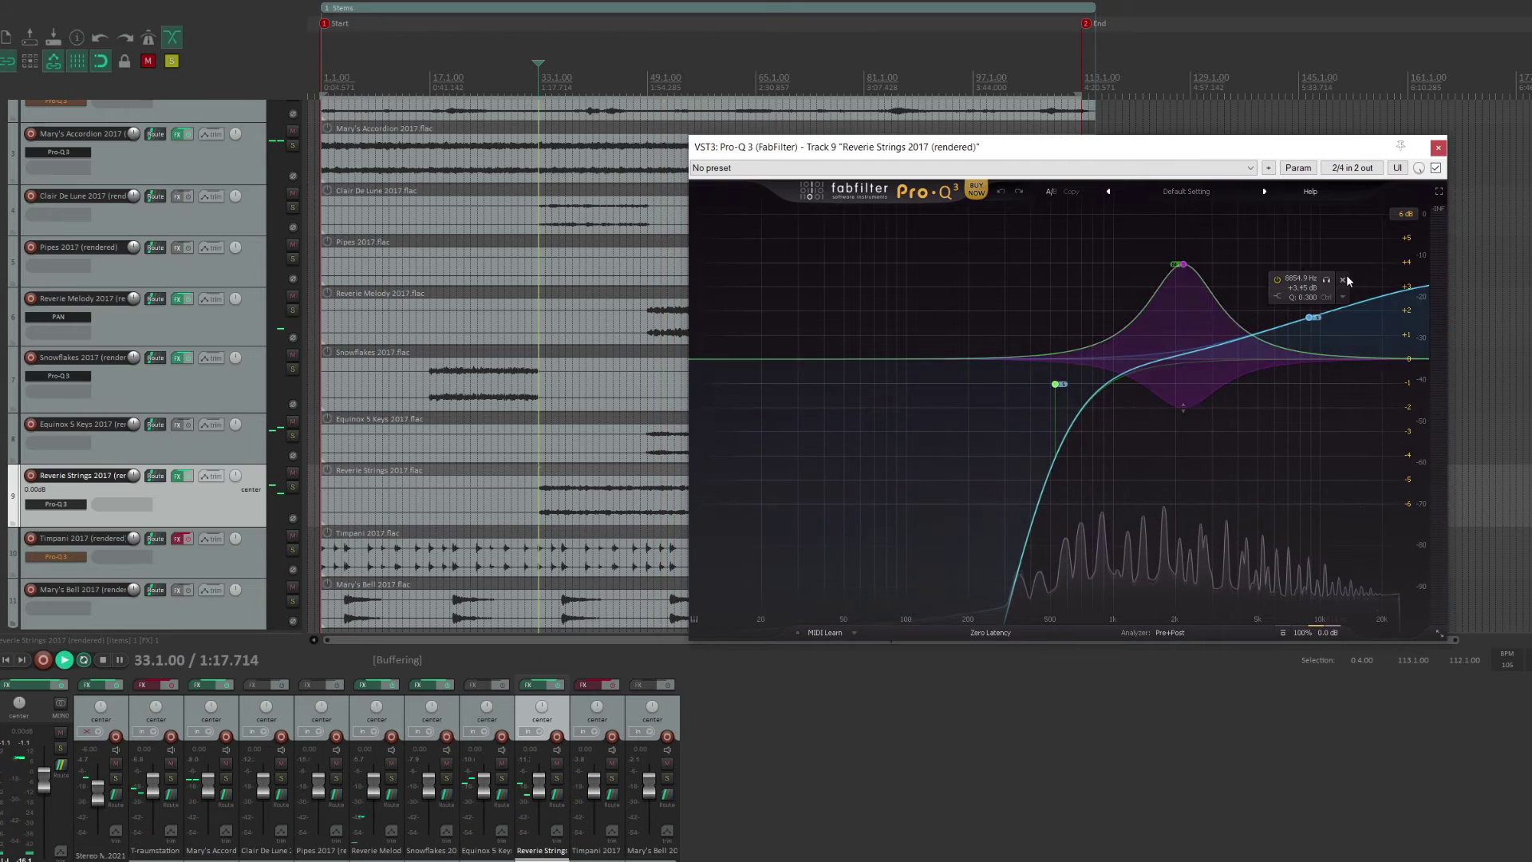
left_click(1436, 168)
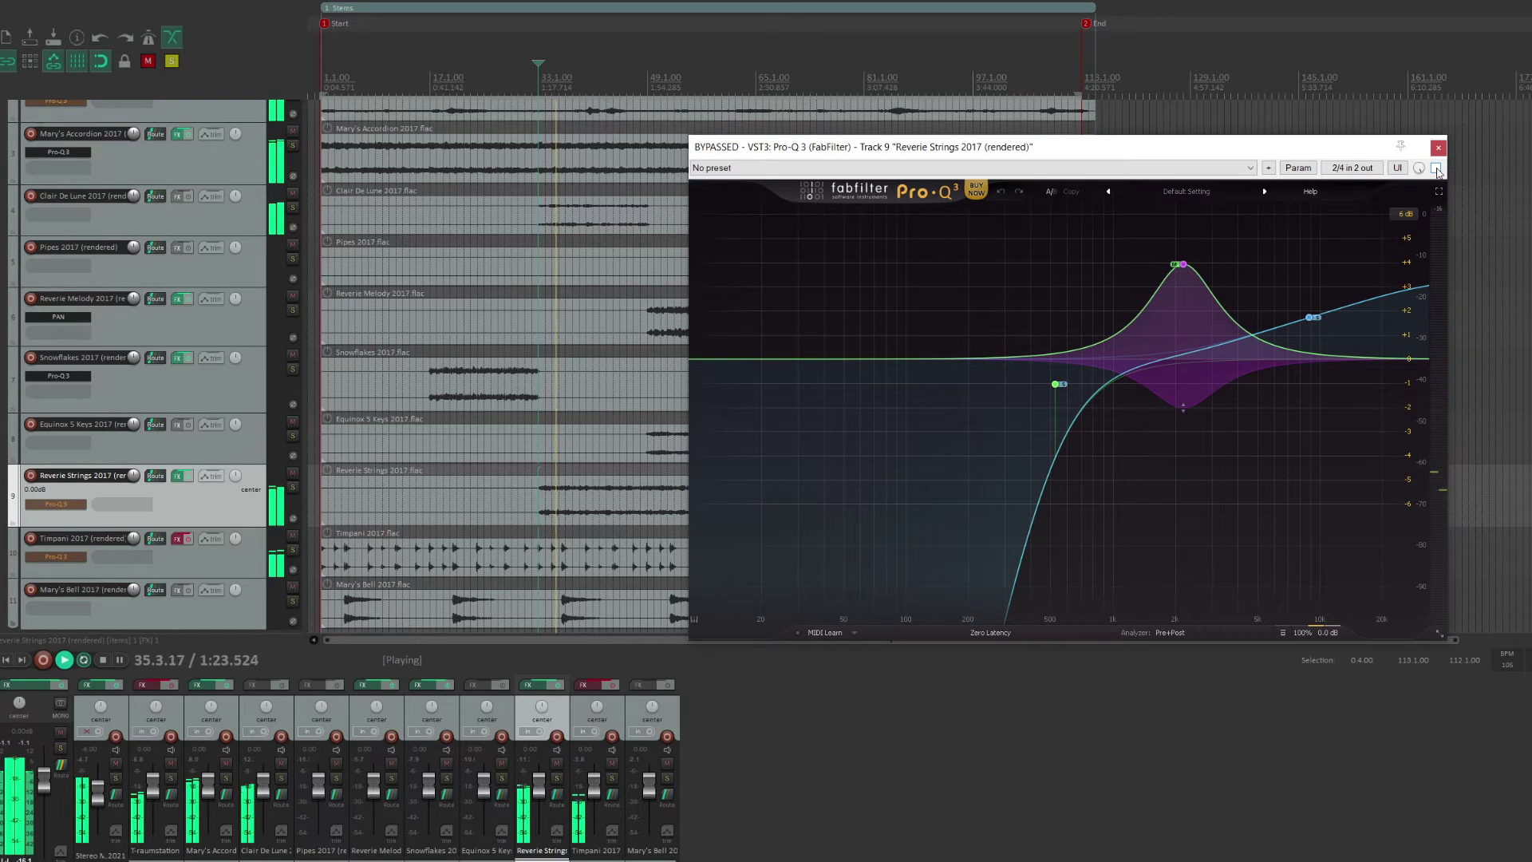
left_click(1436, 169)
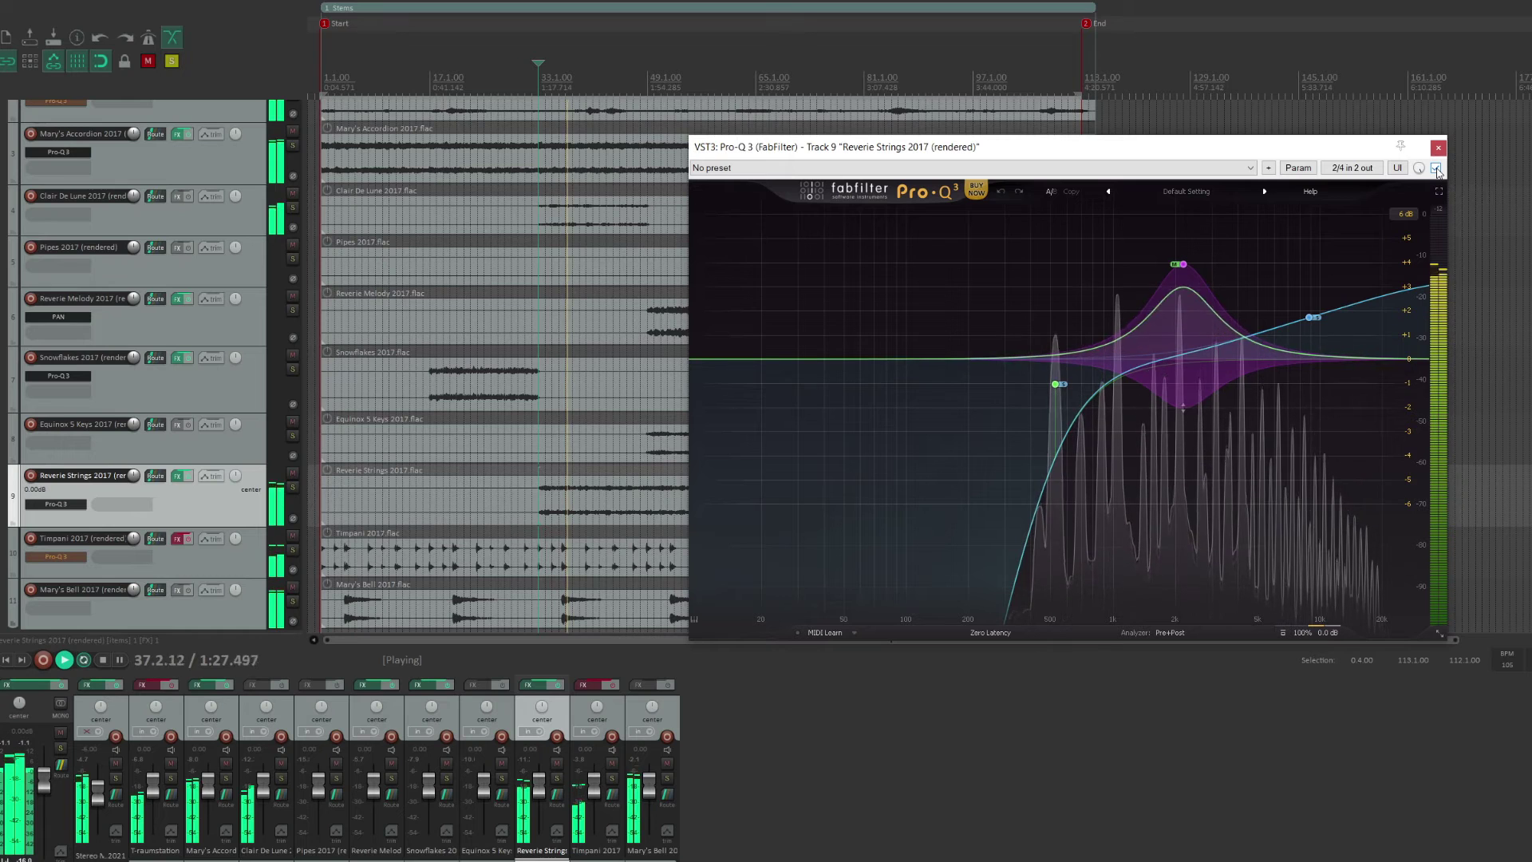
left_click(1436, 148)
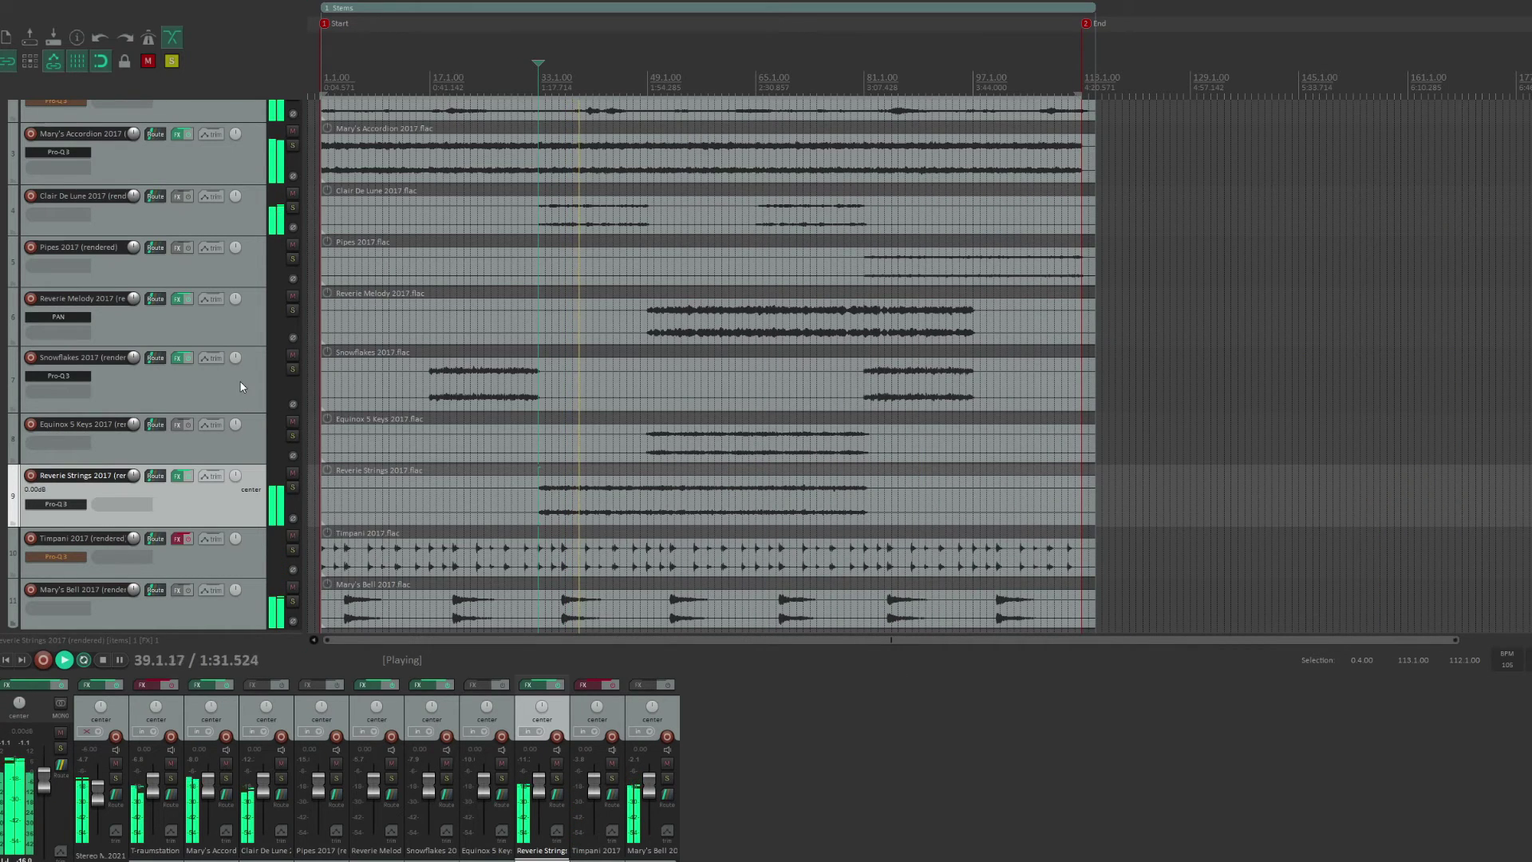
scroll(239, 380, "up", 1)
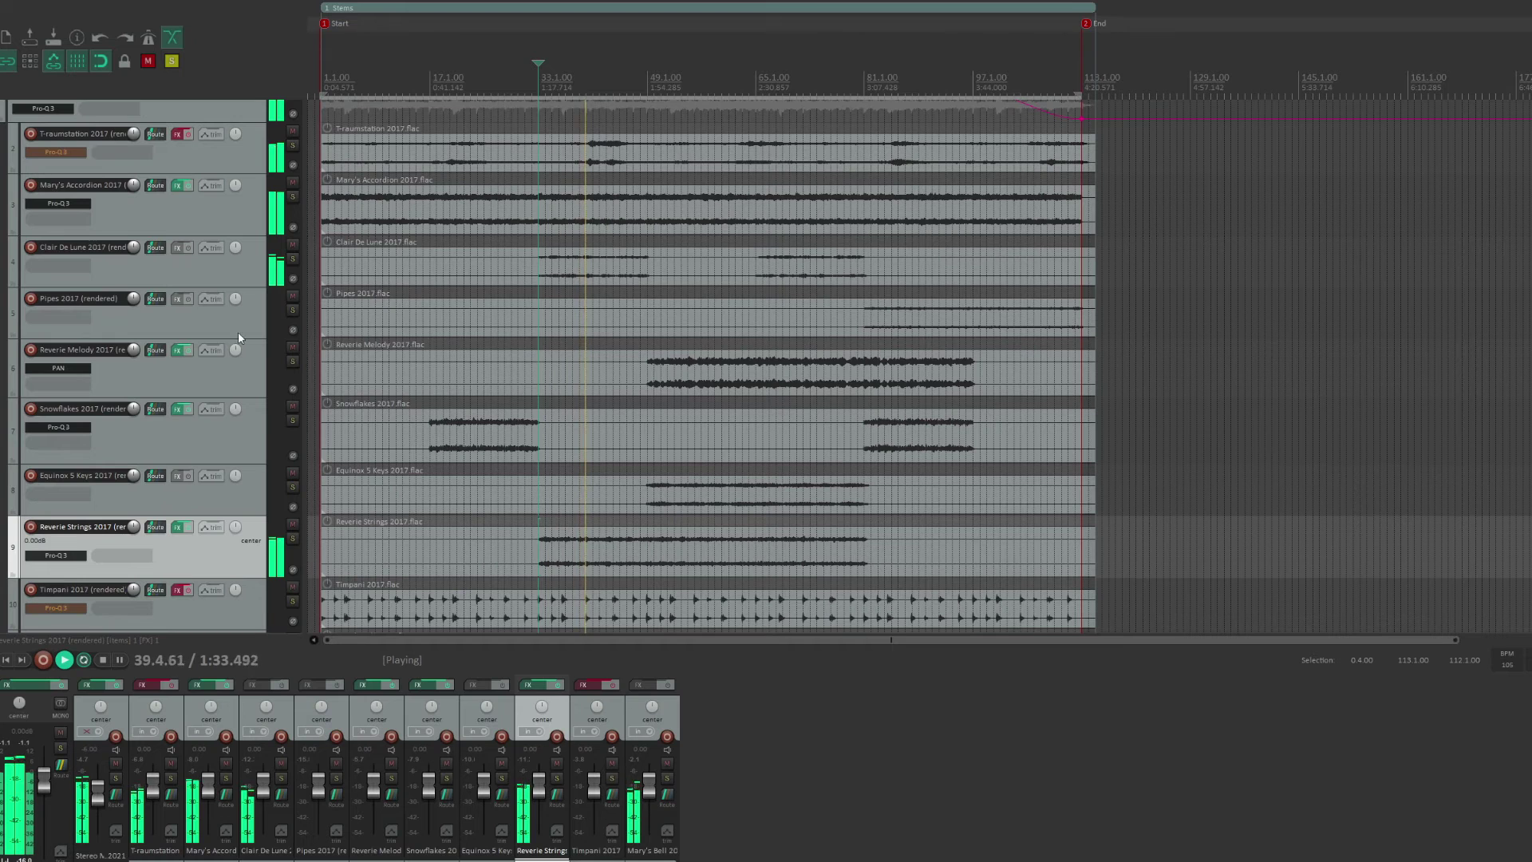
- Solo the T-raumstation 2017 stem, enable its effects and open its Pro-Q 3 equalizer clear of the track controls
left_click(292, 149)
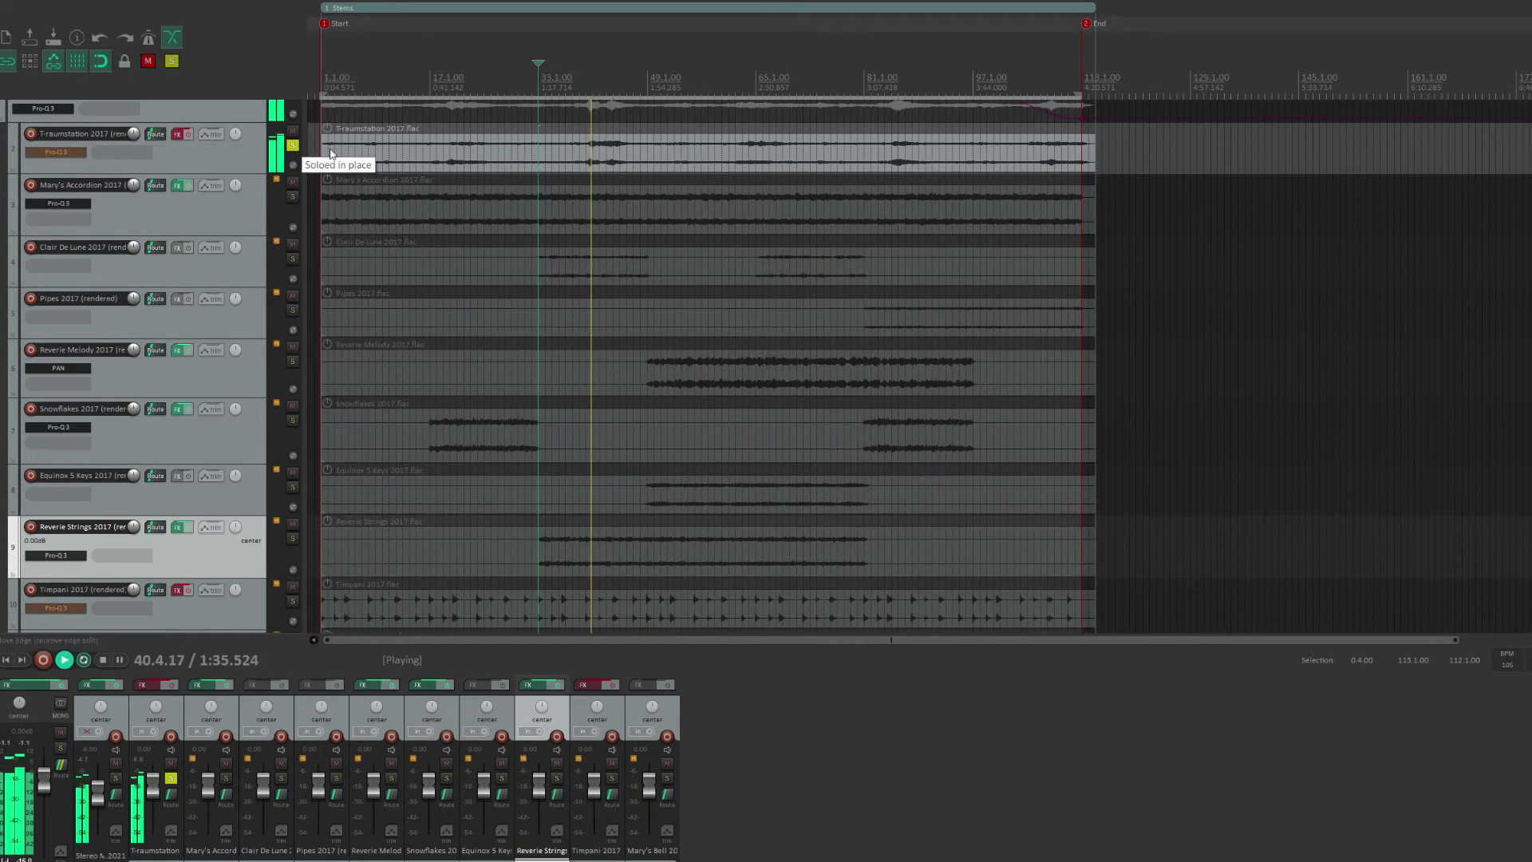
left_click(187, 136)
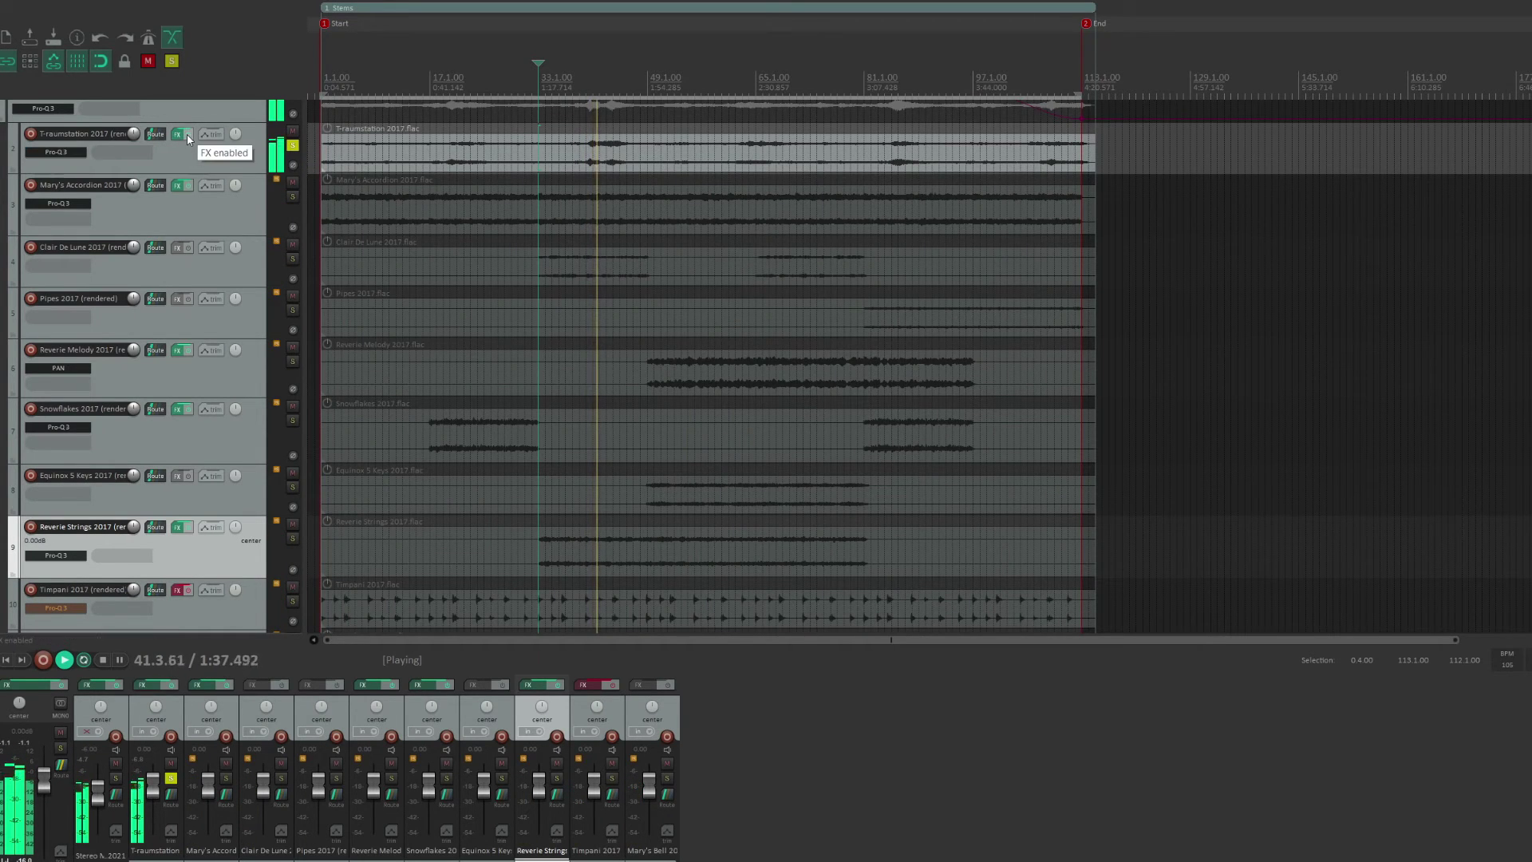
left_click(60, 158)
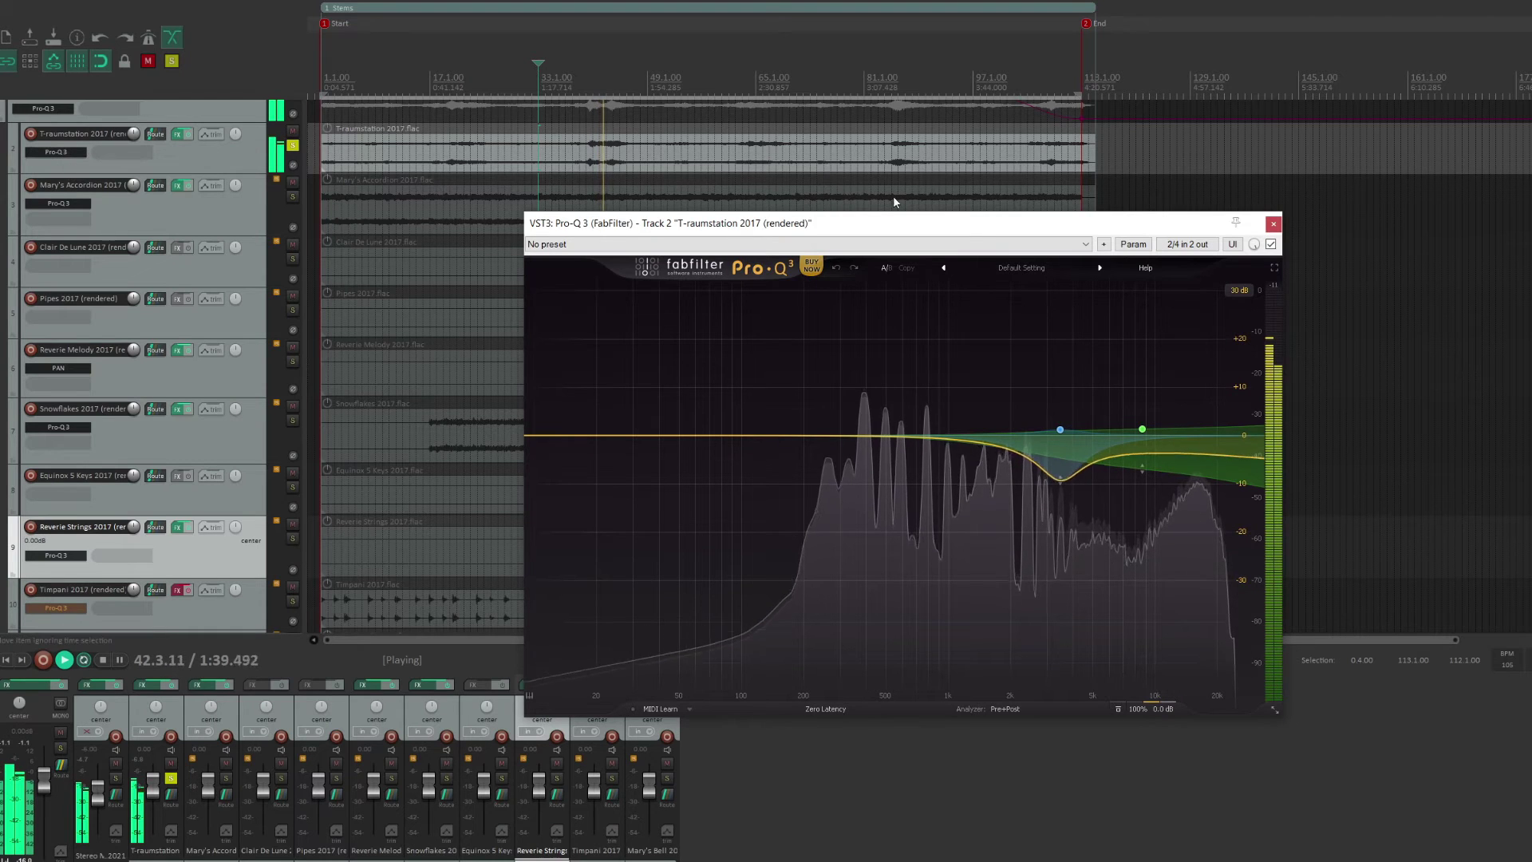
left_click_drag(963, 234, 1040, 201)
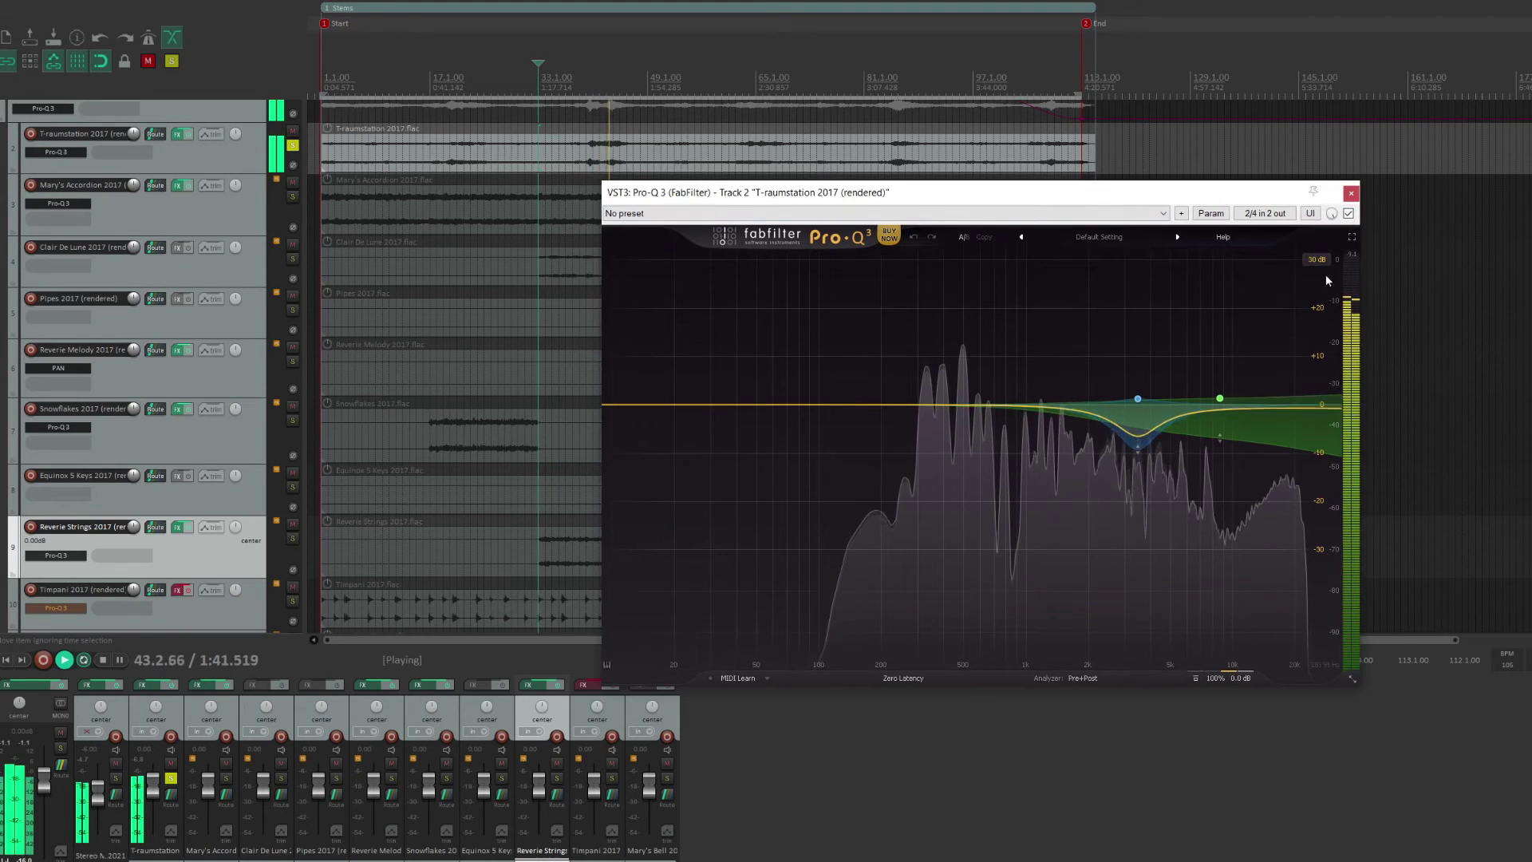
- Examine T-raumstation's dynamic bell and high-shelf bands, and compare the solo stem with Pro-Q 3 bypassed and active
mouse_move(1186, 435)
mouse_move(1137, 409)
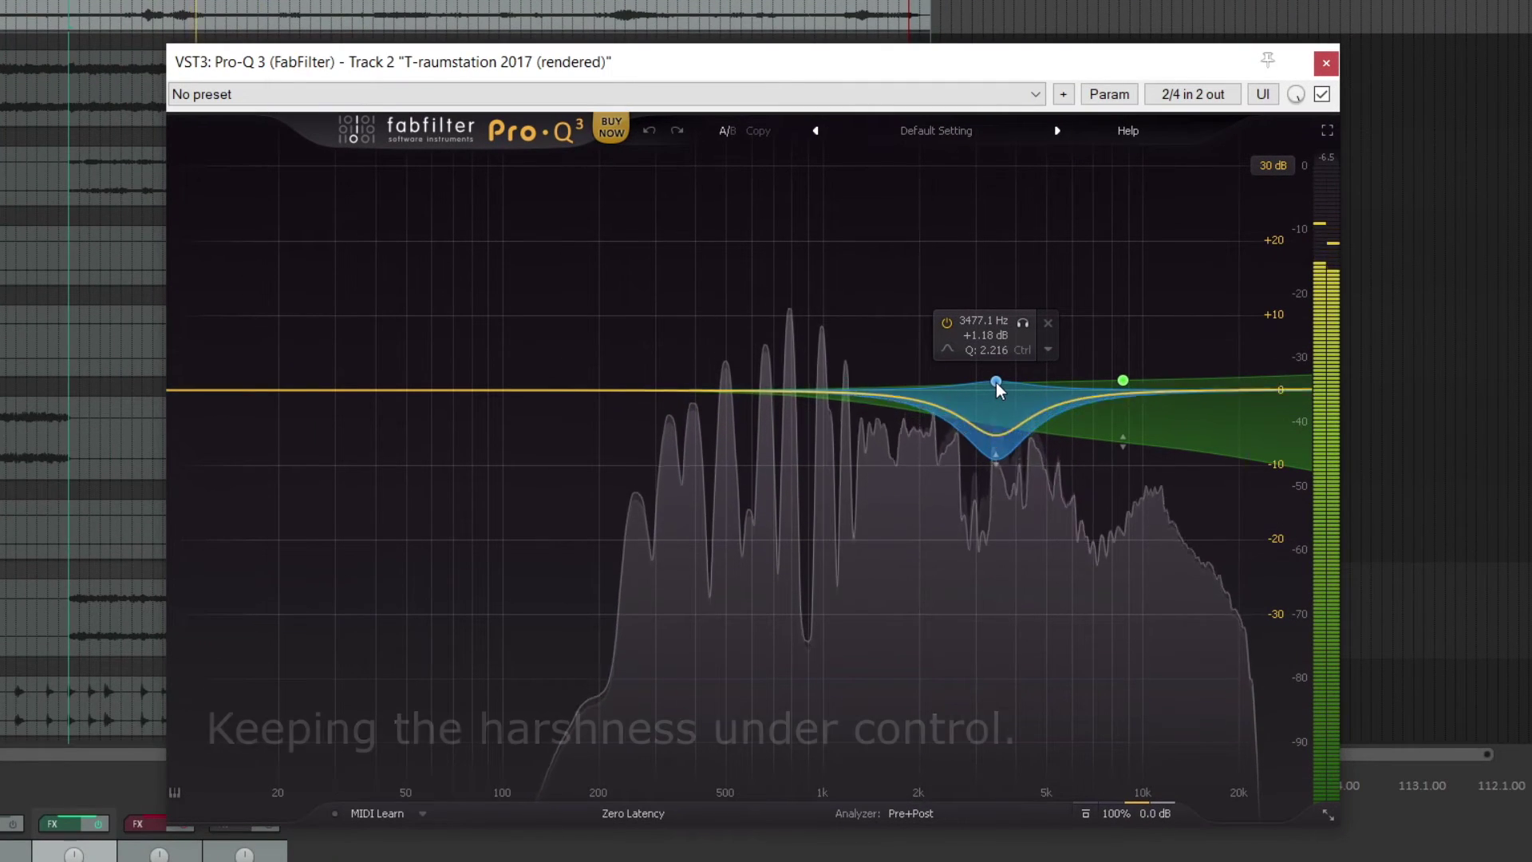
mouse_move(1125, 383)
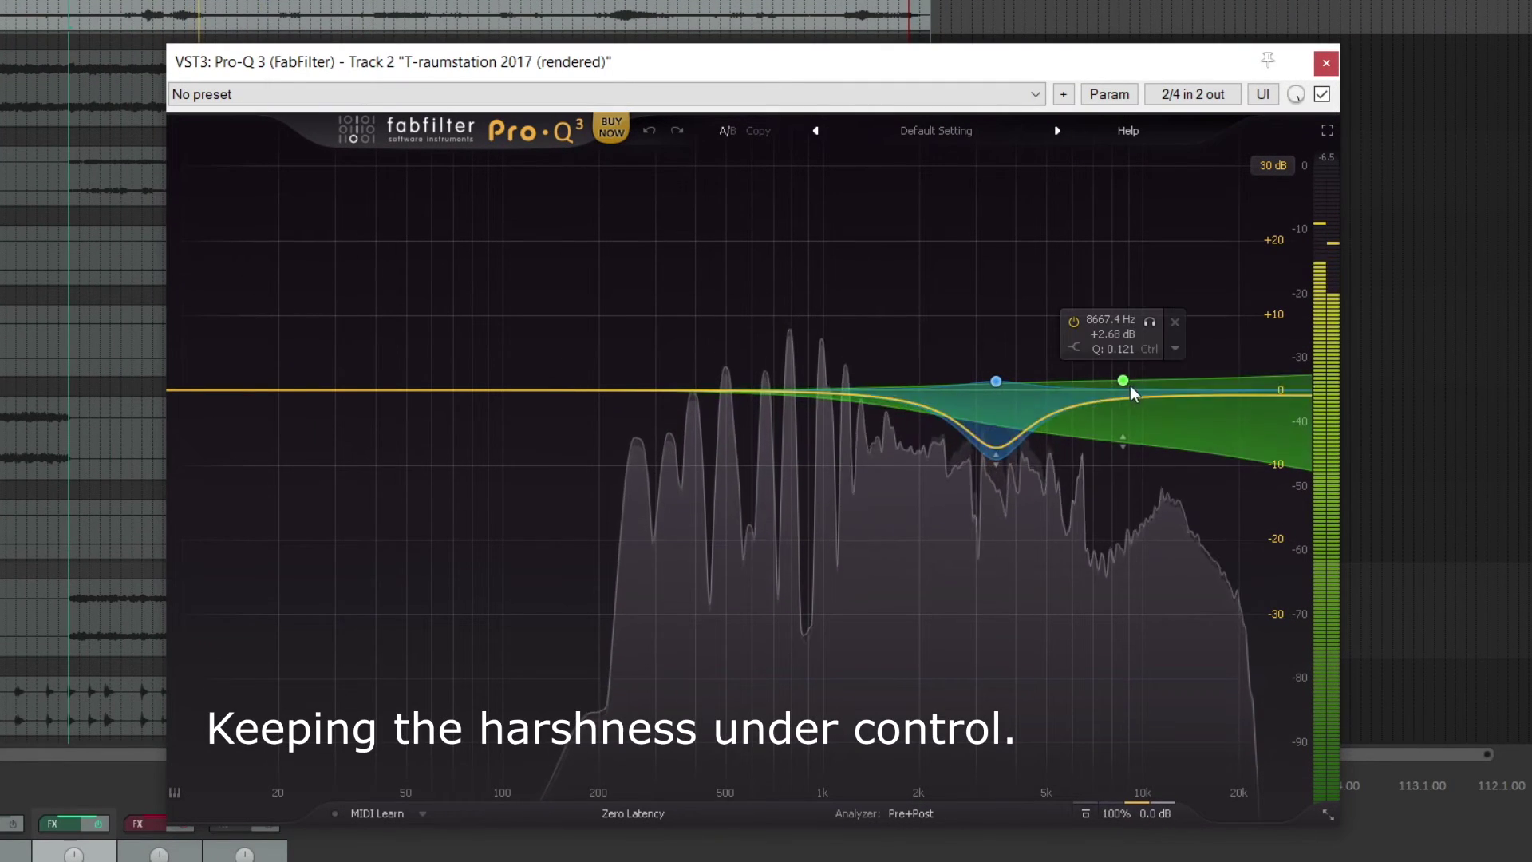
left_click(1322, 96)
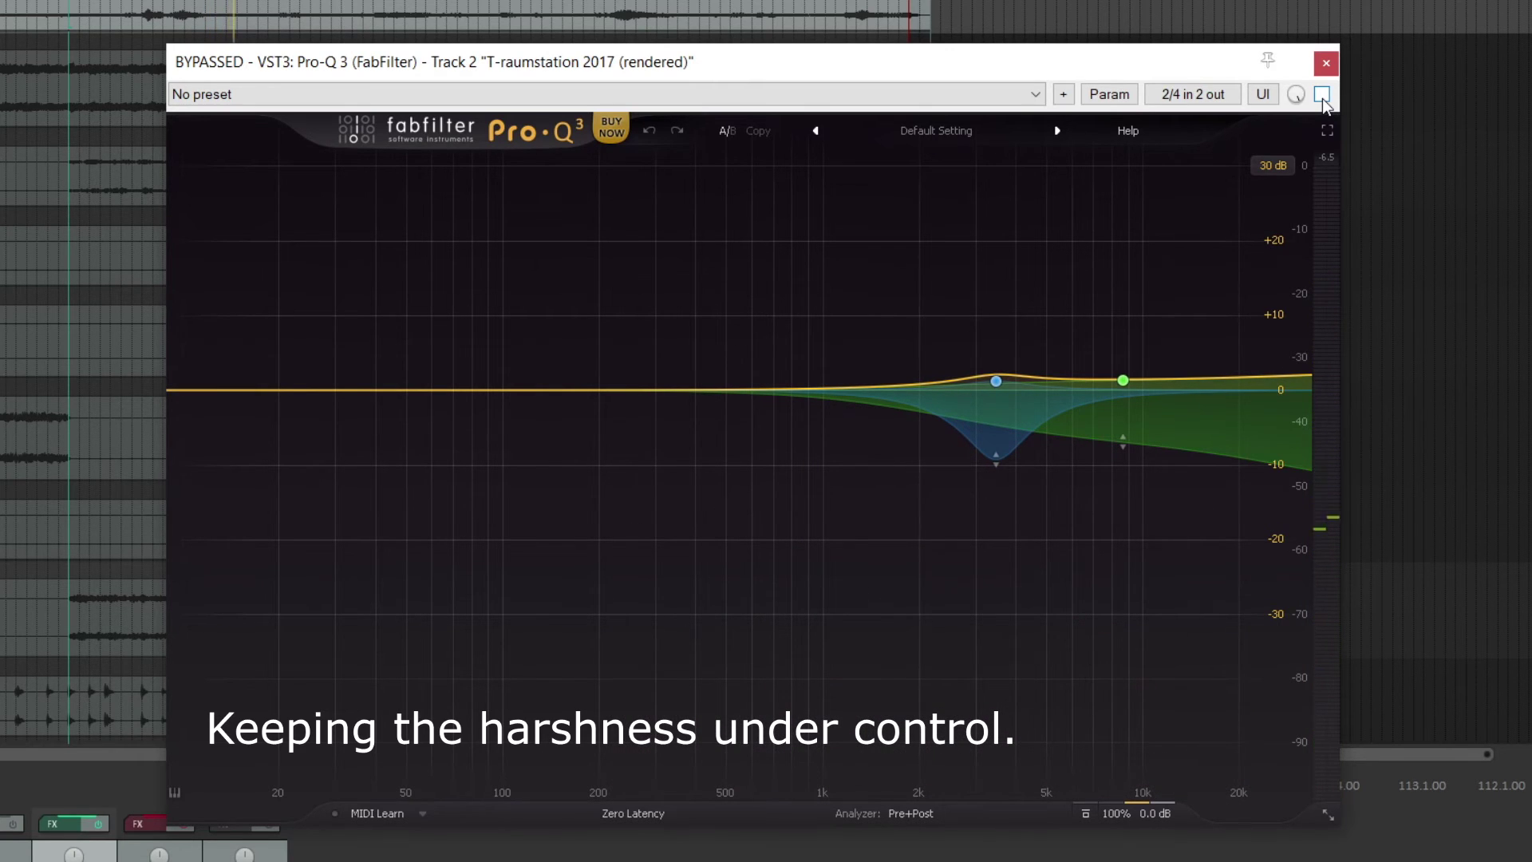
left_click(1321, 95)
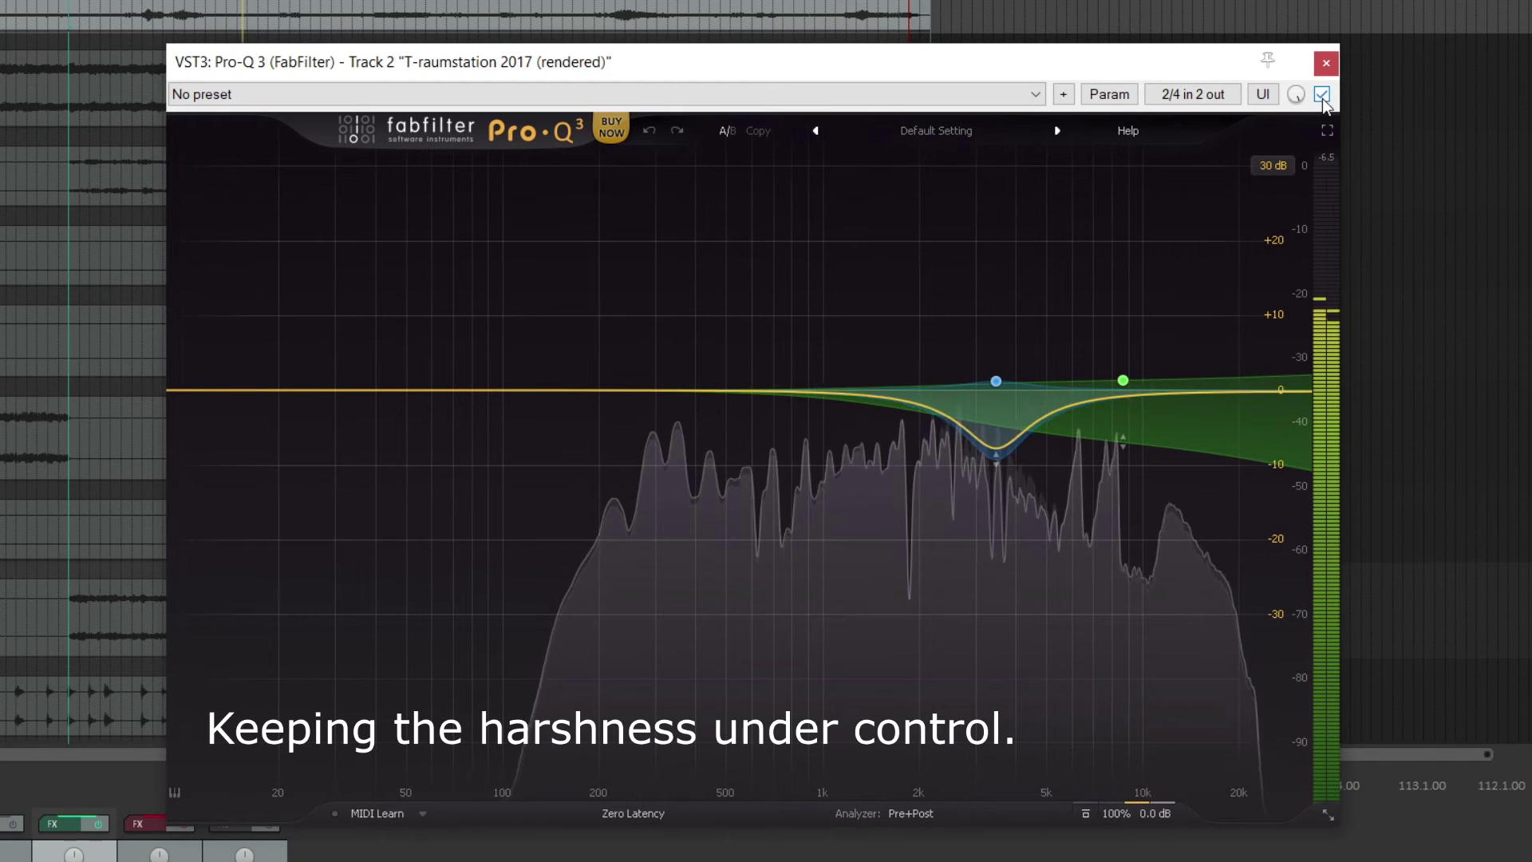
left_click(1321, 95)
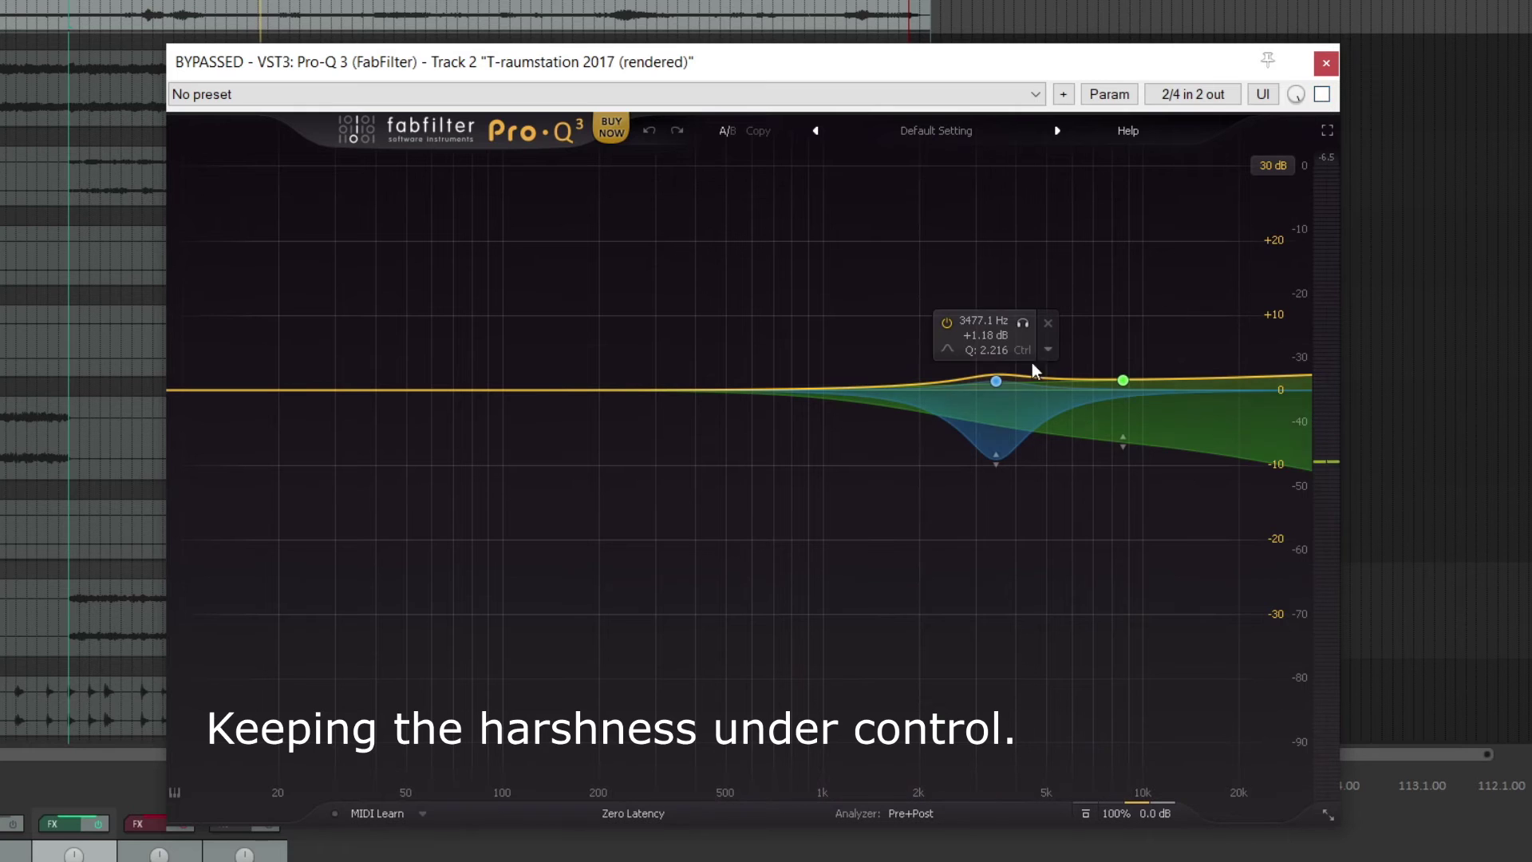
left_click(1321, 95)
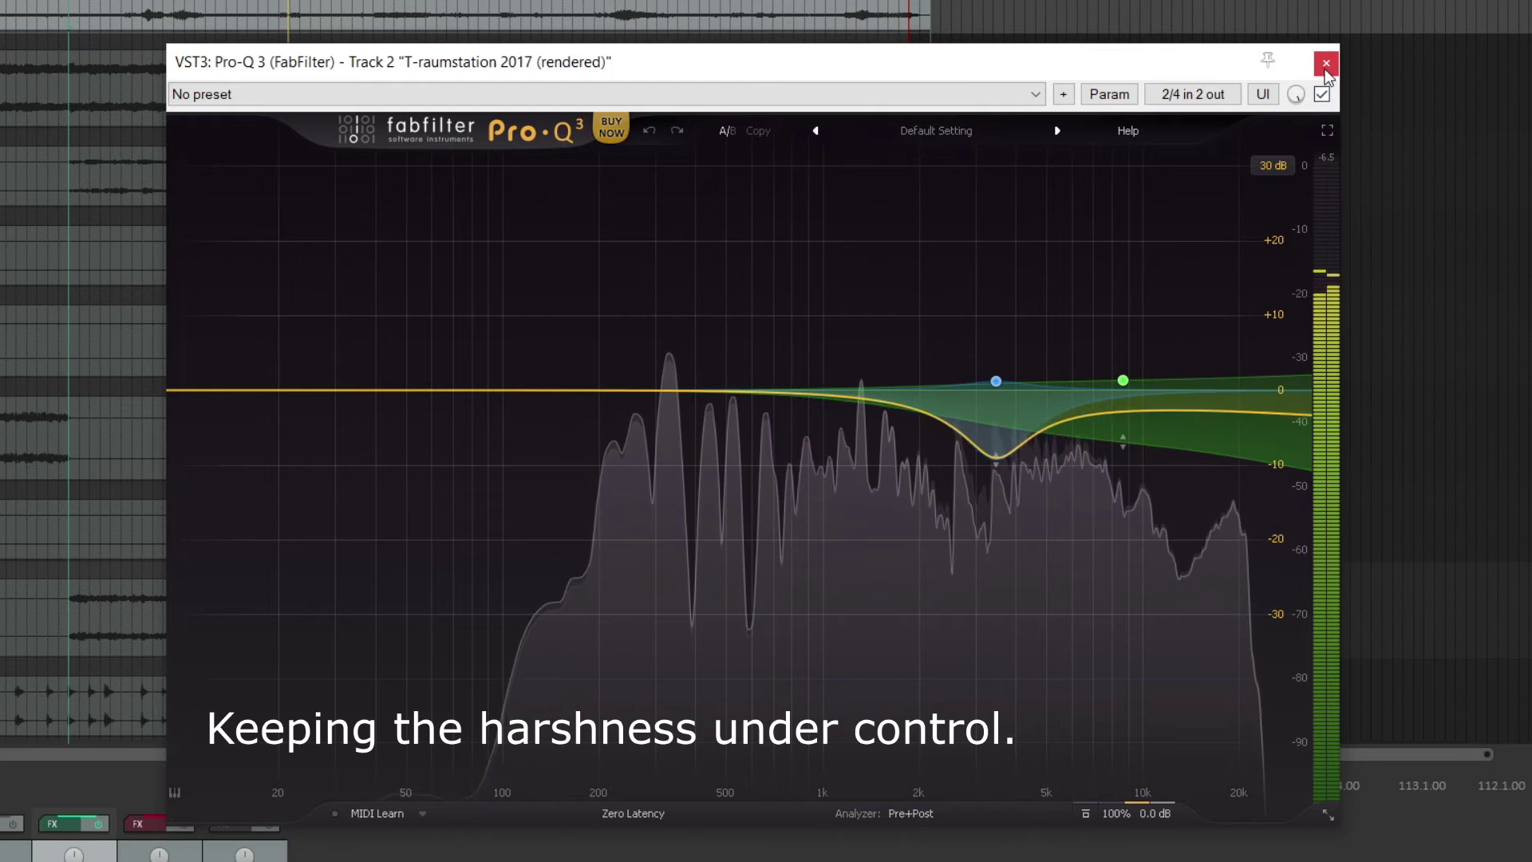
left_click(1321, 95)
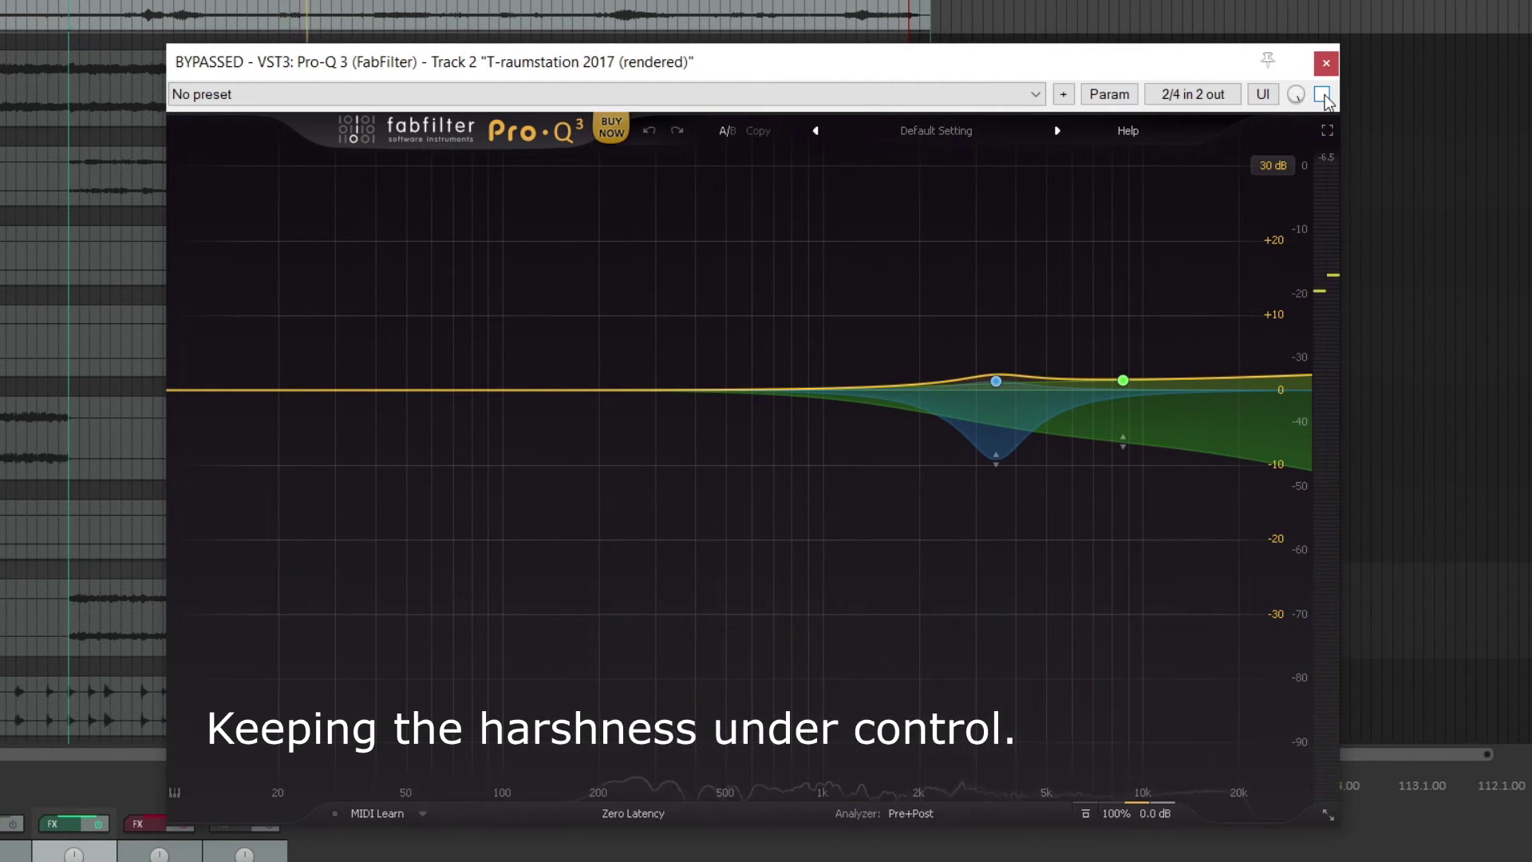
left_click(1321, 95)
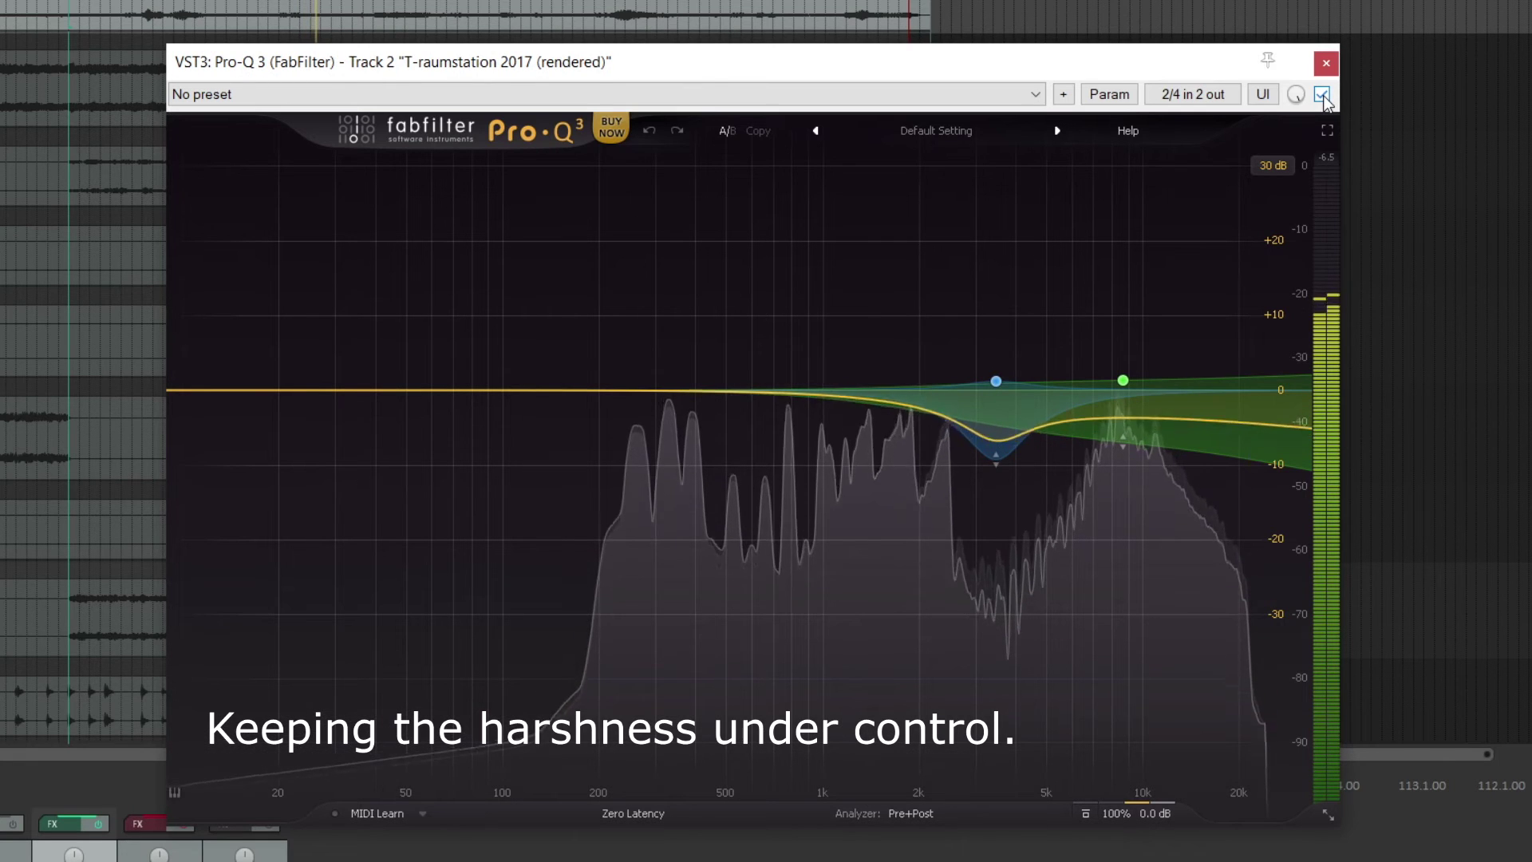
left_click(1321, 95)
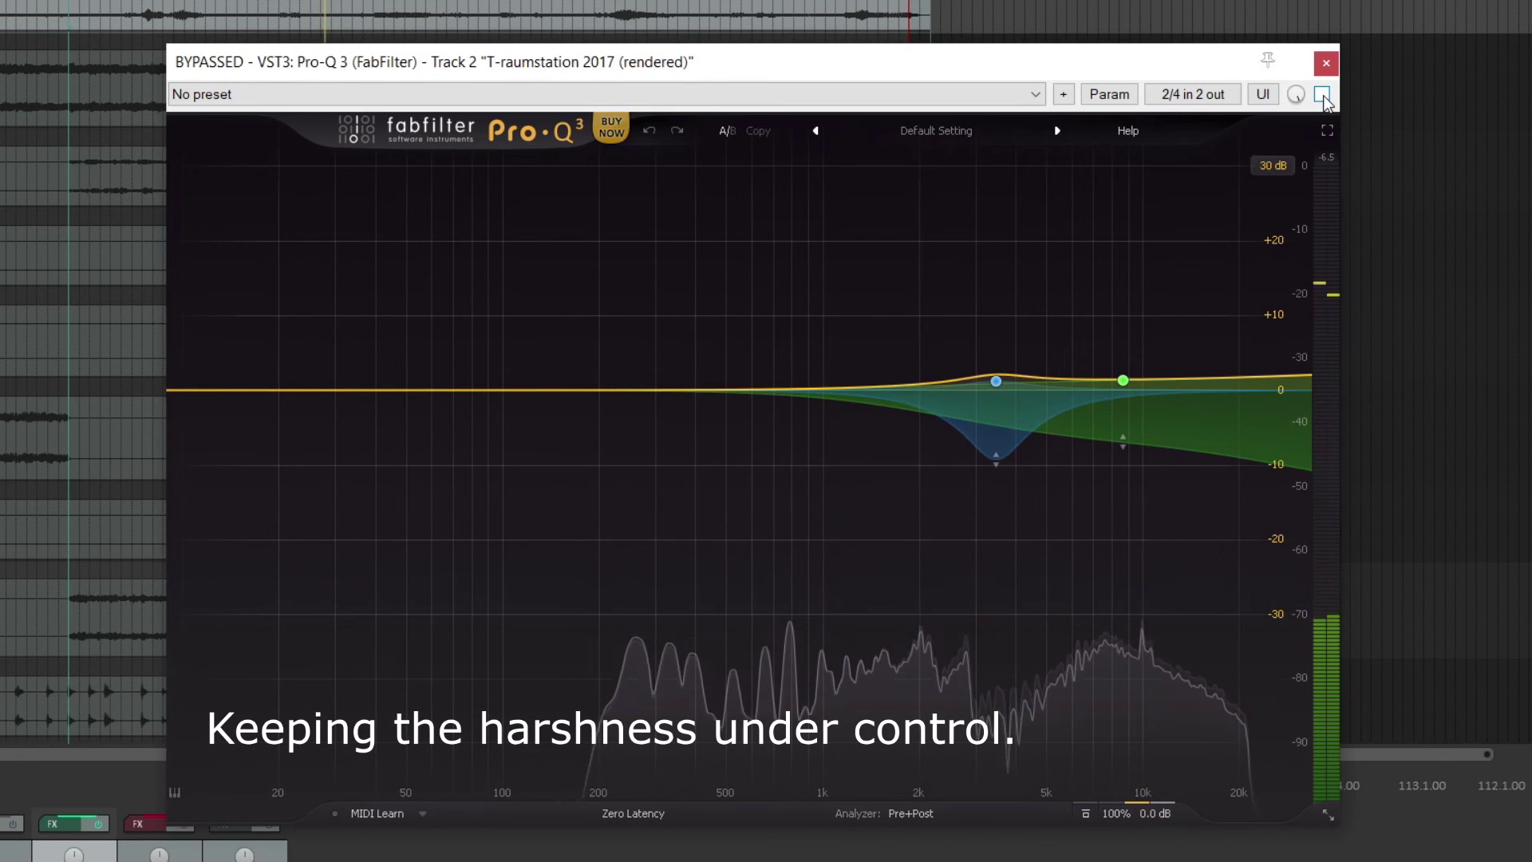
left_click(1321, 95)
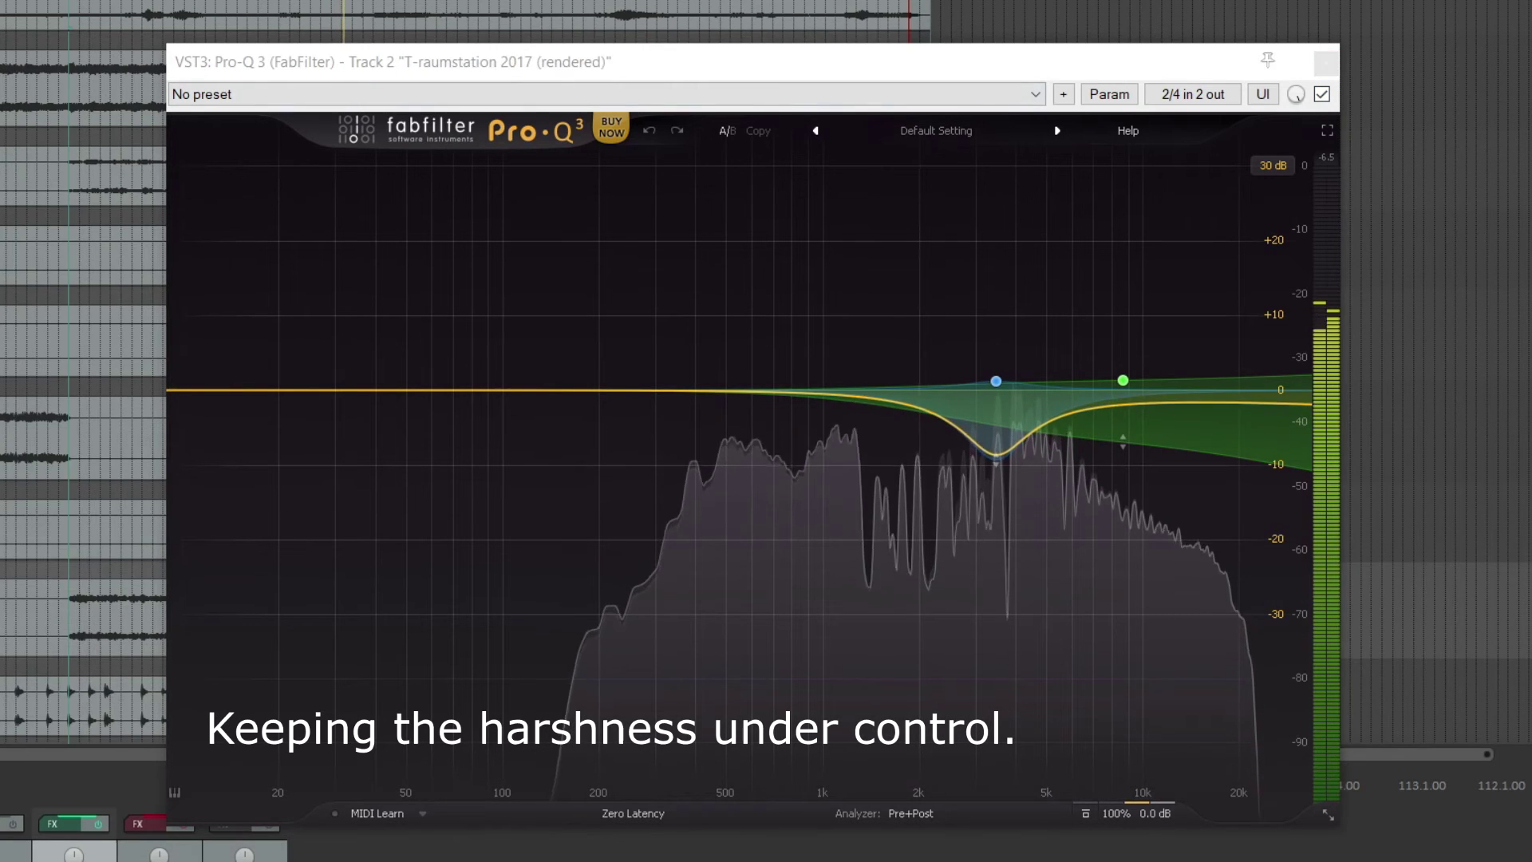
- Compare the full mix with the T-raumstation equalizer bypassed and active, leave it enabled and close it
left_click(1321, 95)
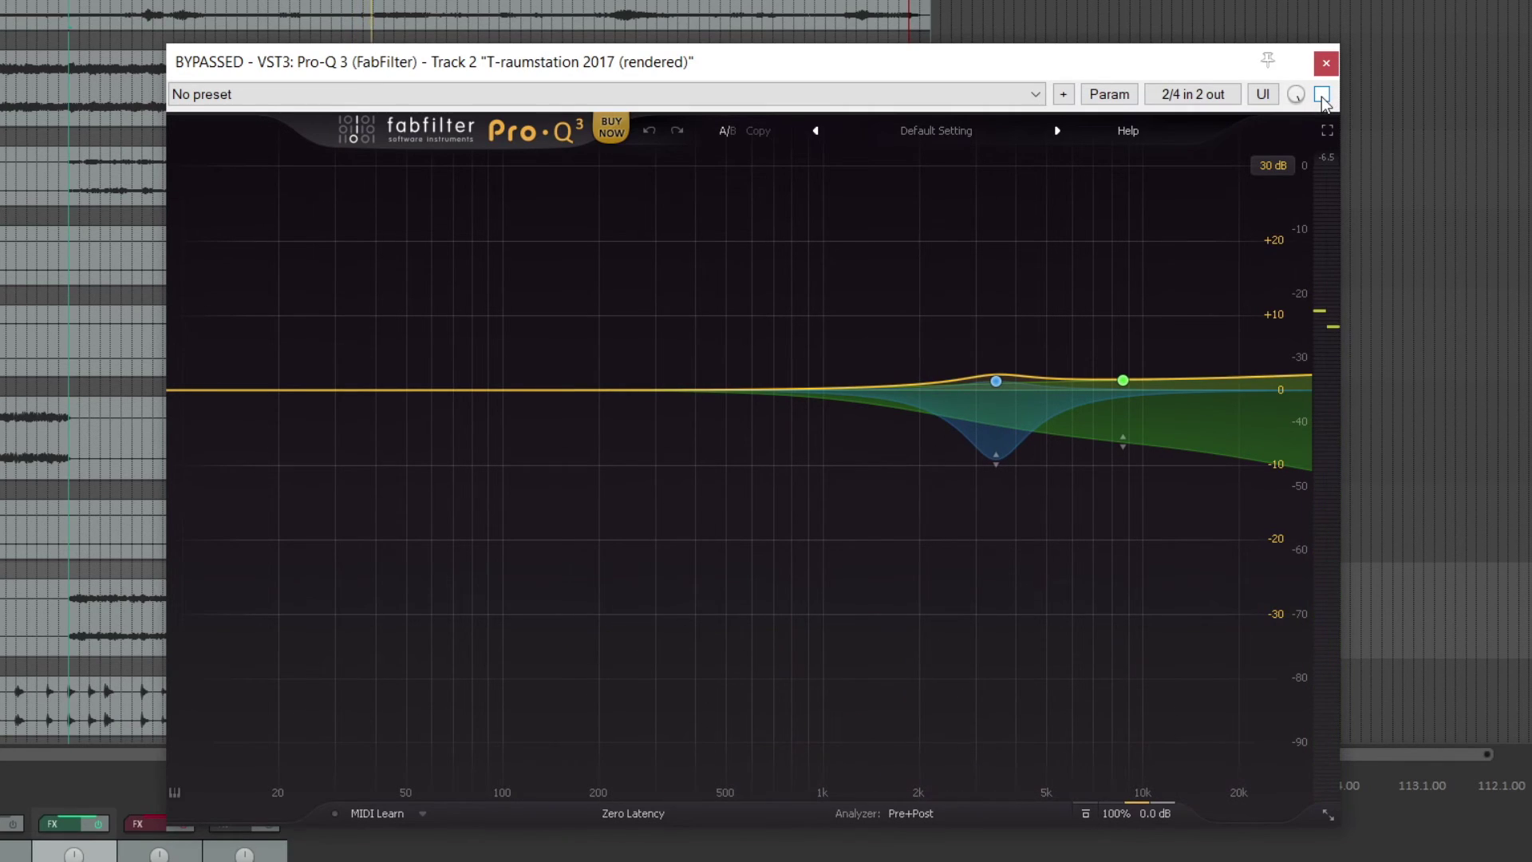
left_click(1321, 95)
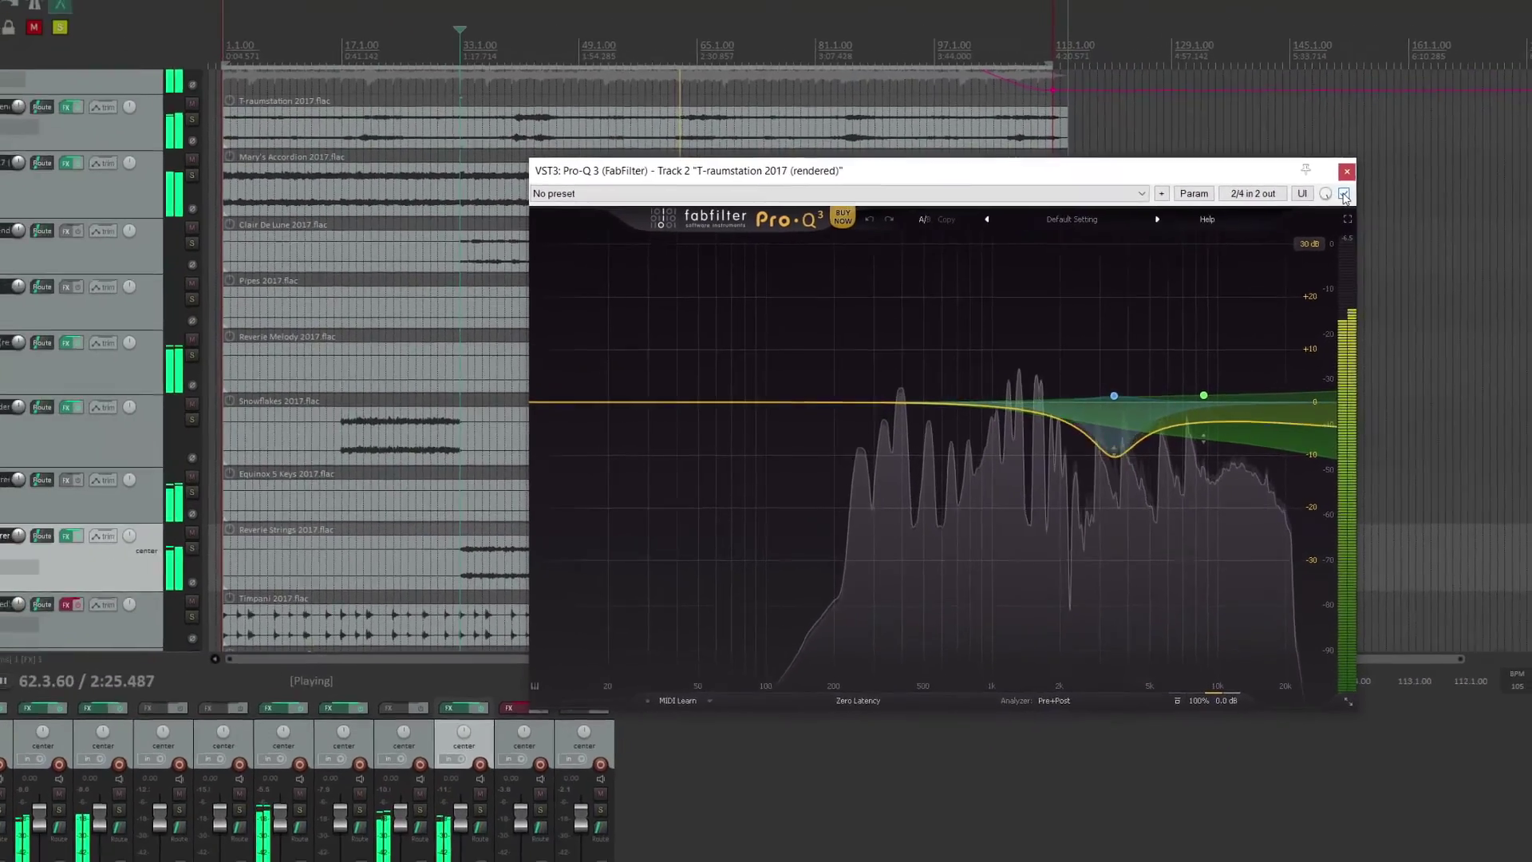
left_click(1344, 194)
left_click(1344, 193)
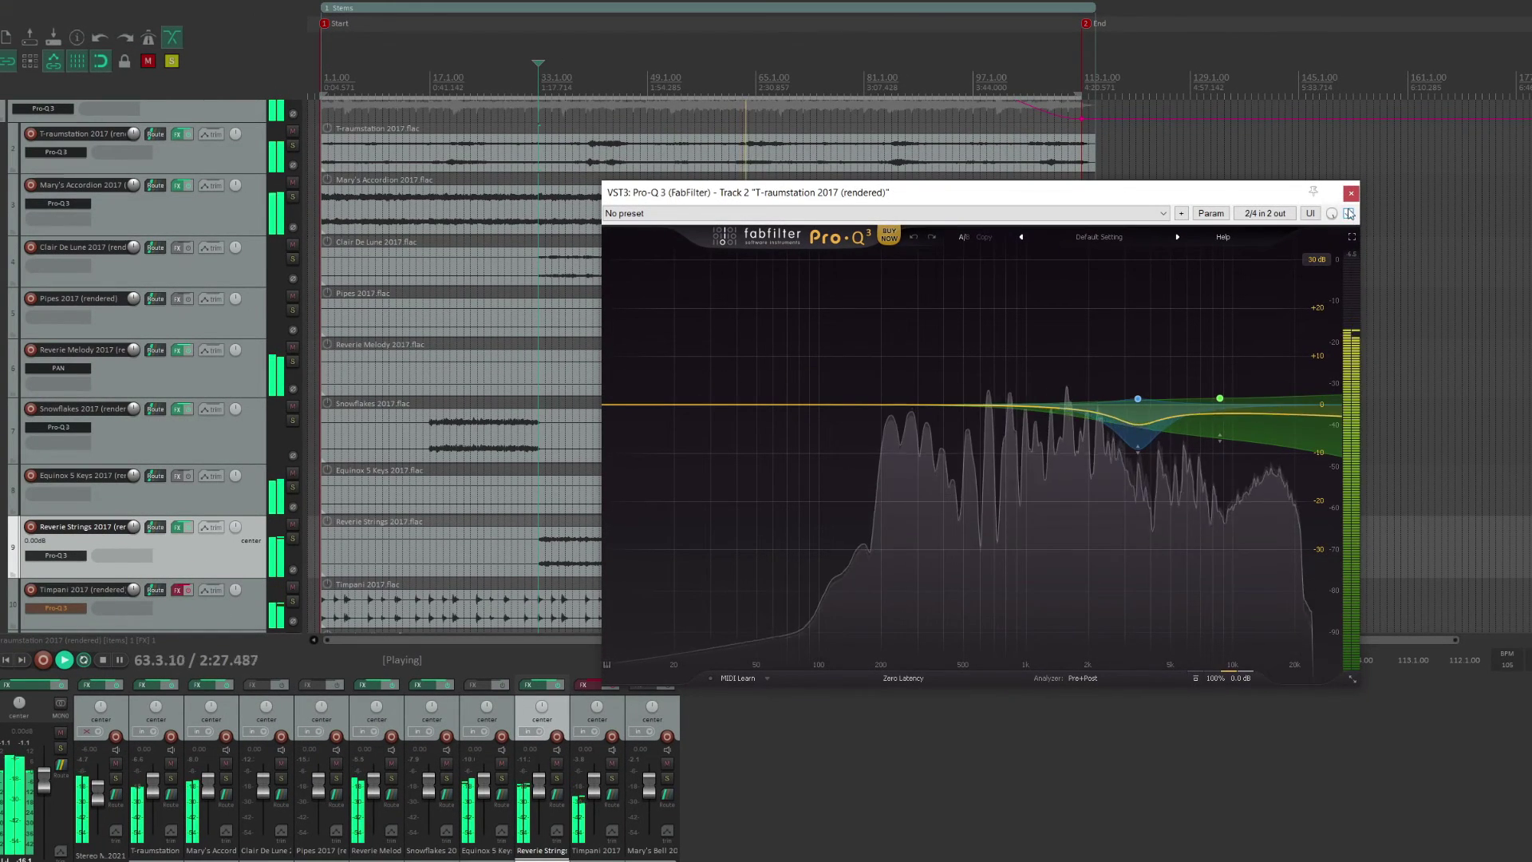
left_click(1350, 194)
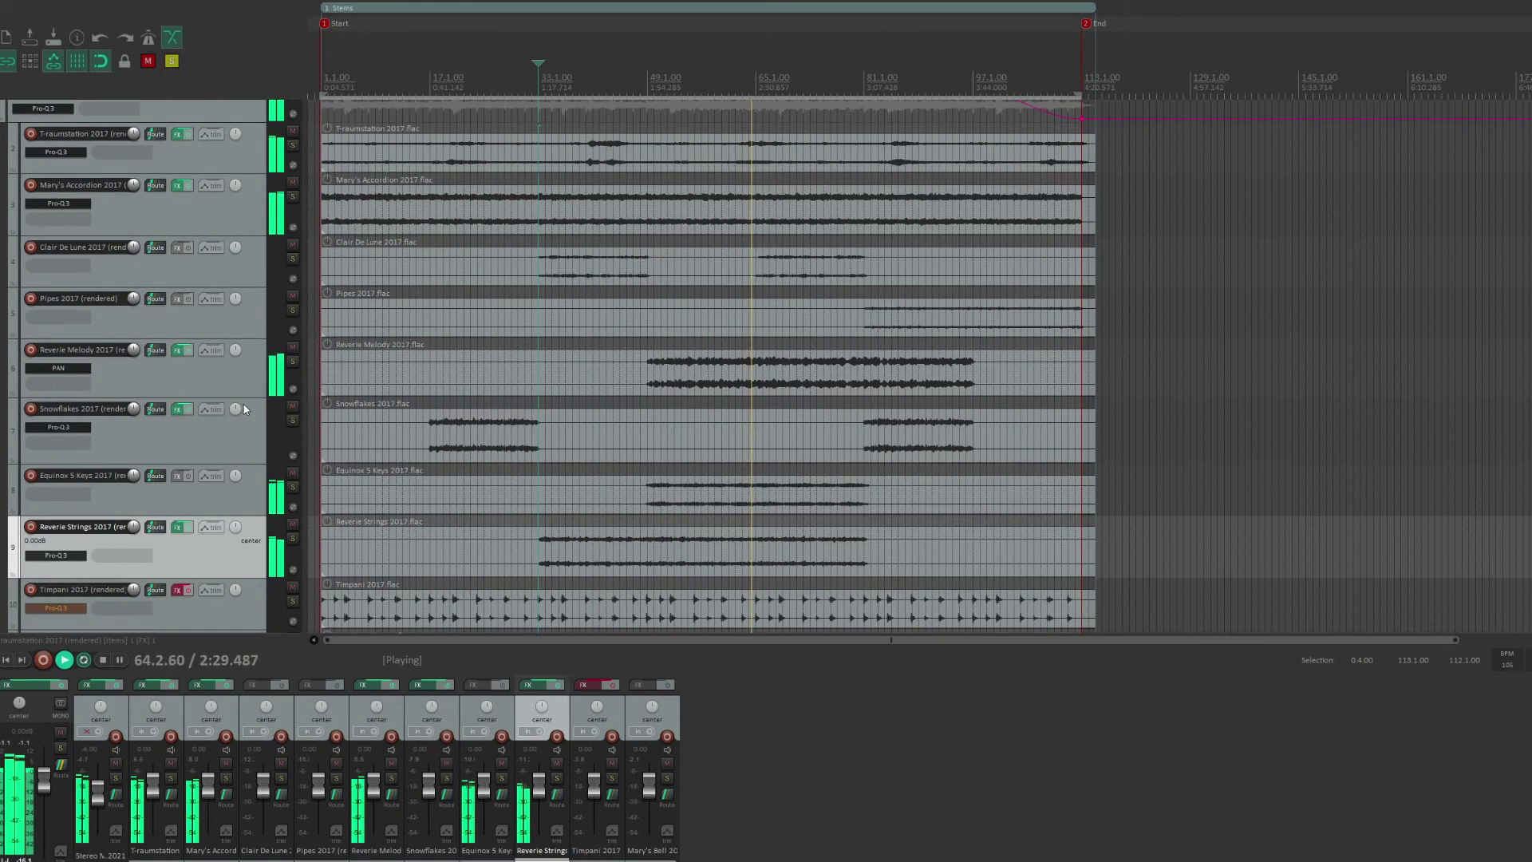
- Solo the Timpani 2017 stem, enable its effects and open its Pro-Q 3 equalizer away from the track controls
scroll(245, 409, "down", 2)
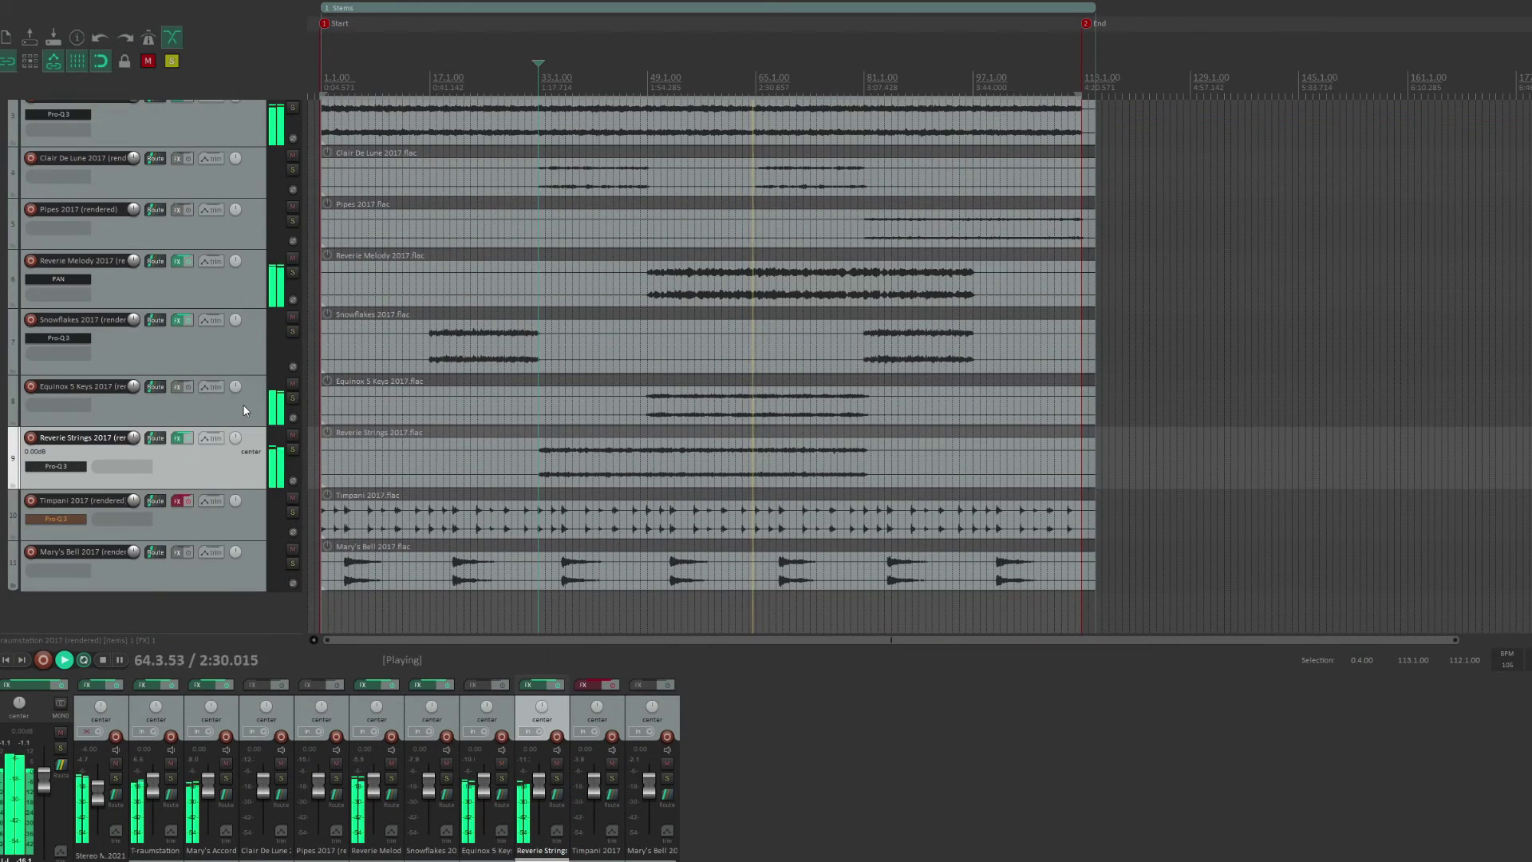
left_click(293, 511)
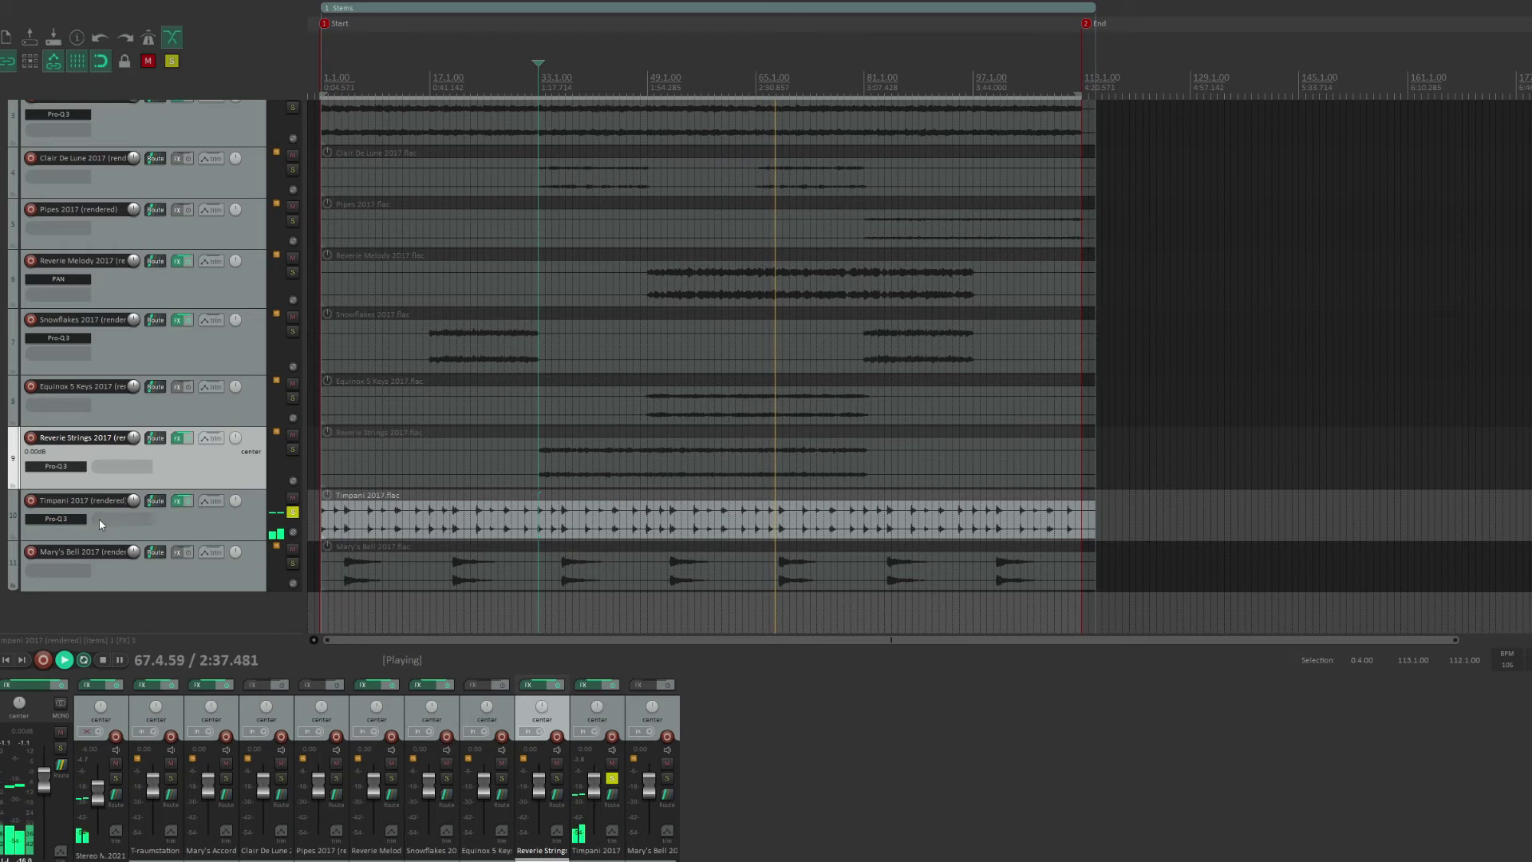
left_click(68, 524)
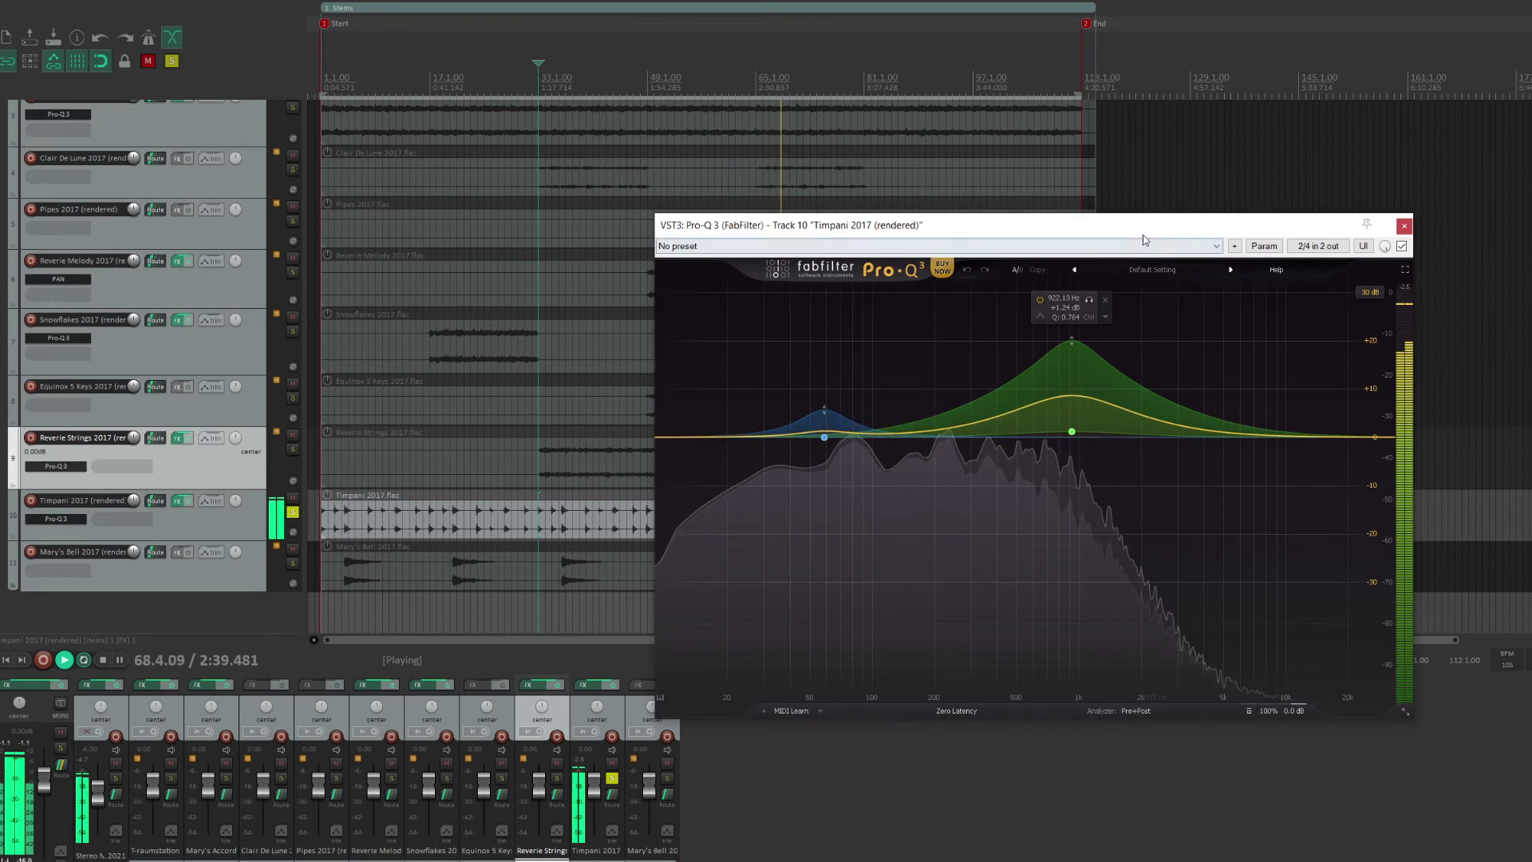
left_click_drag(1148, 226, 1201, 184)
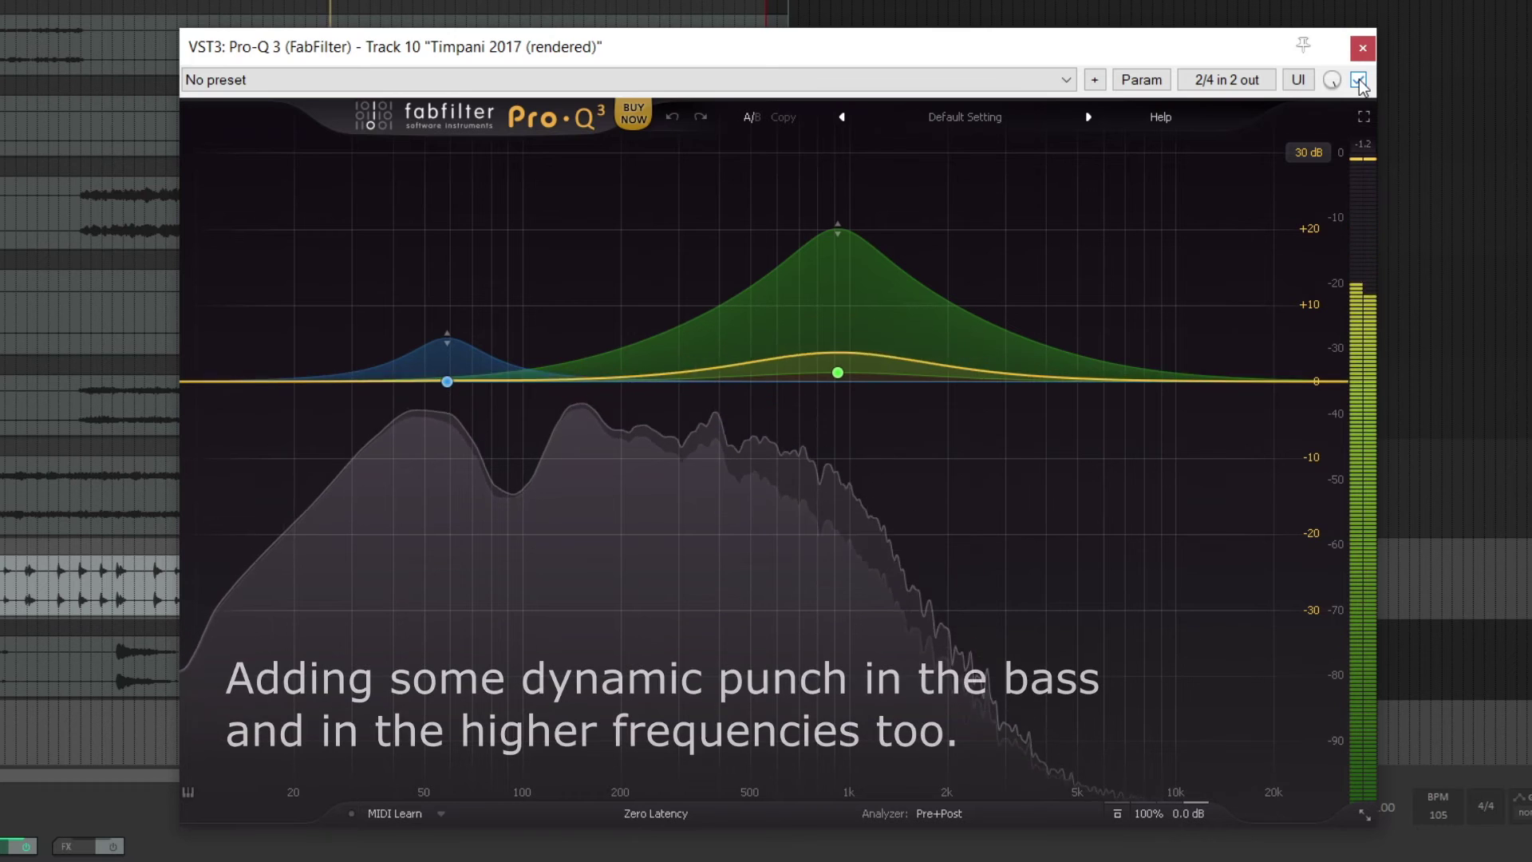
- Compare the solo Timpani with Pro-Q 3 bypassed and active, leave it enabled, and return to the full mix with the equalizer closed
left_click(1358, 80)
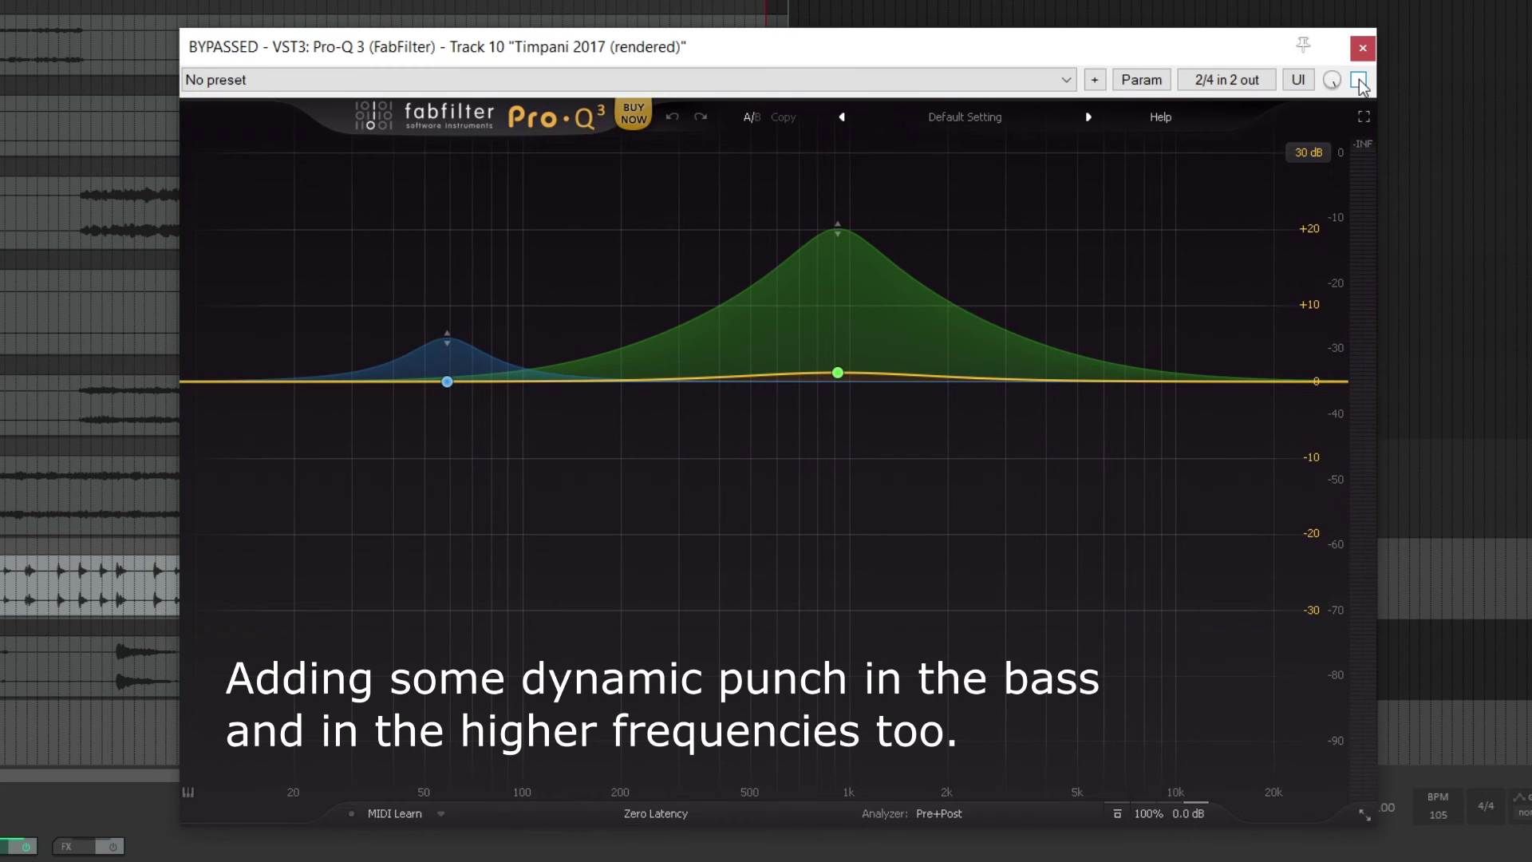
left_click(1357, 80)
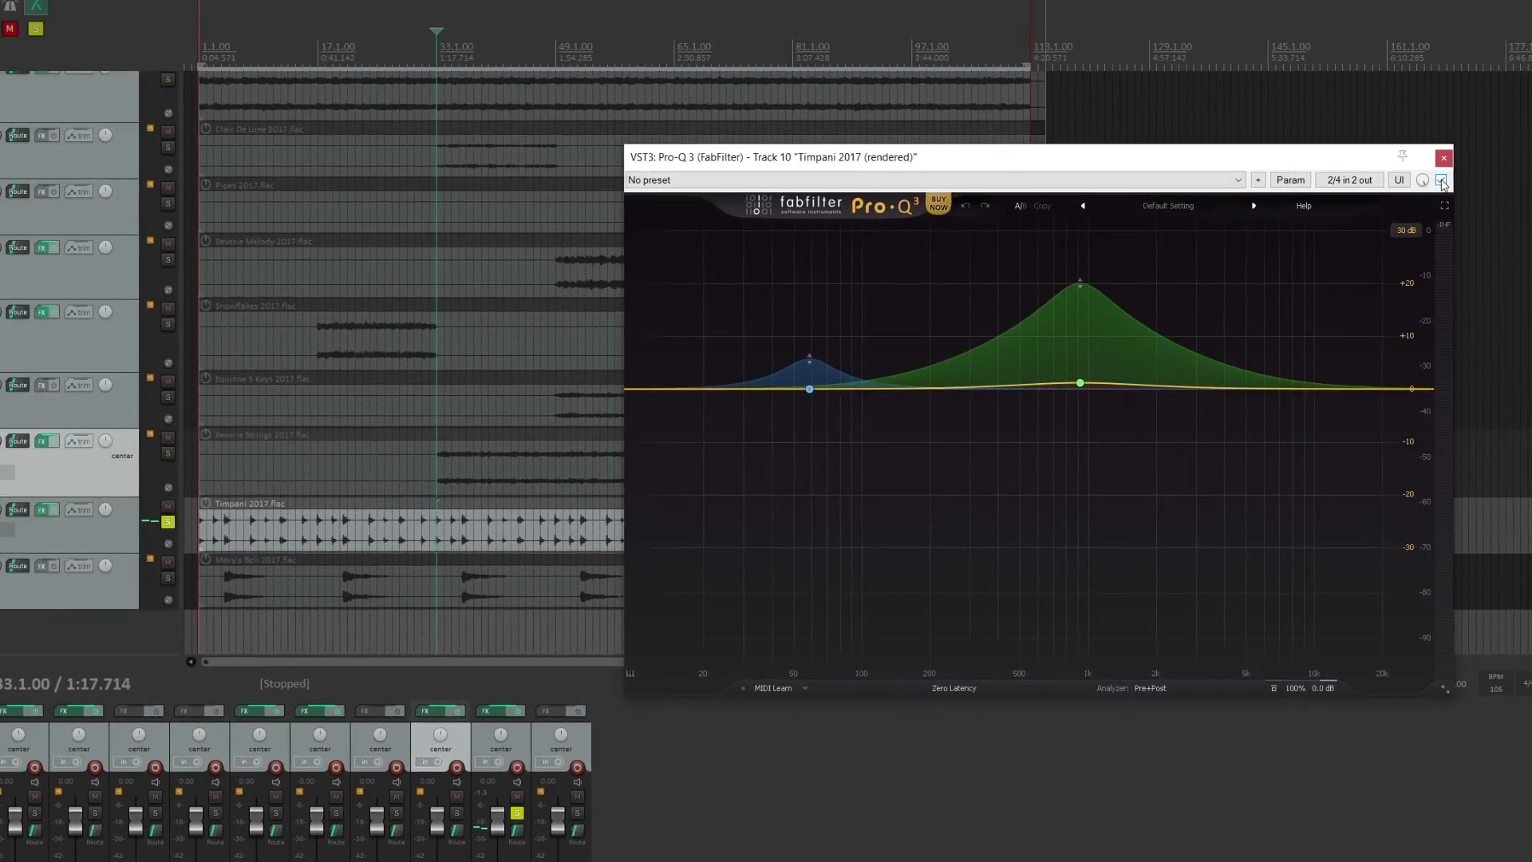
left_click(1358, 81)
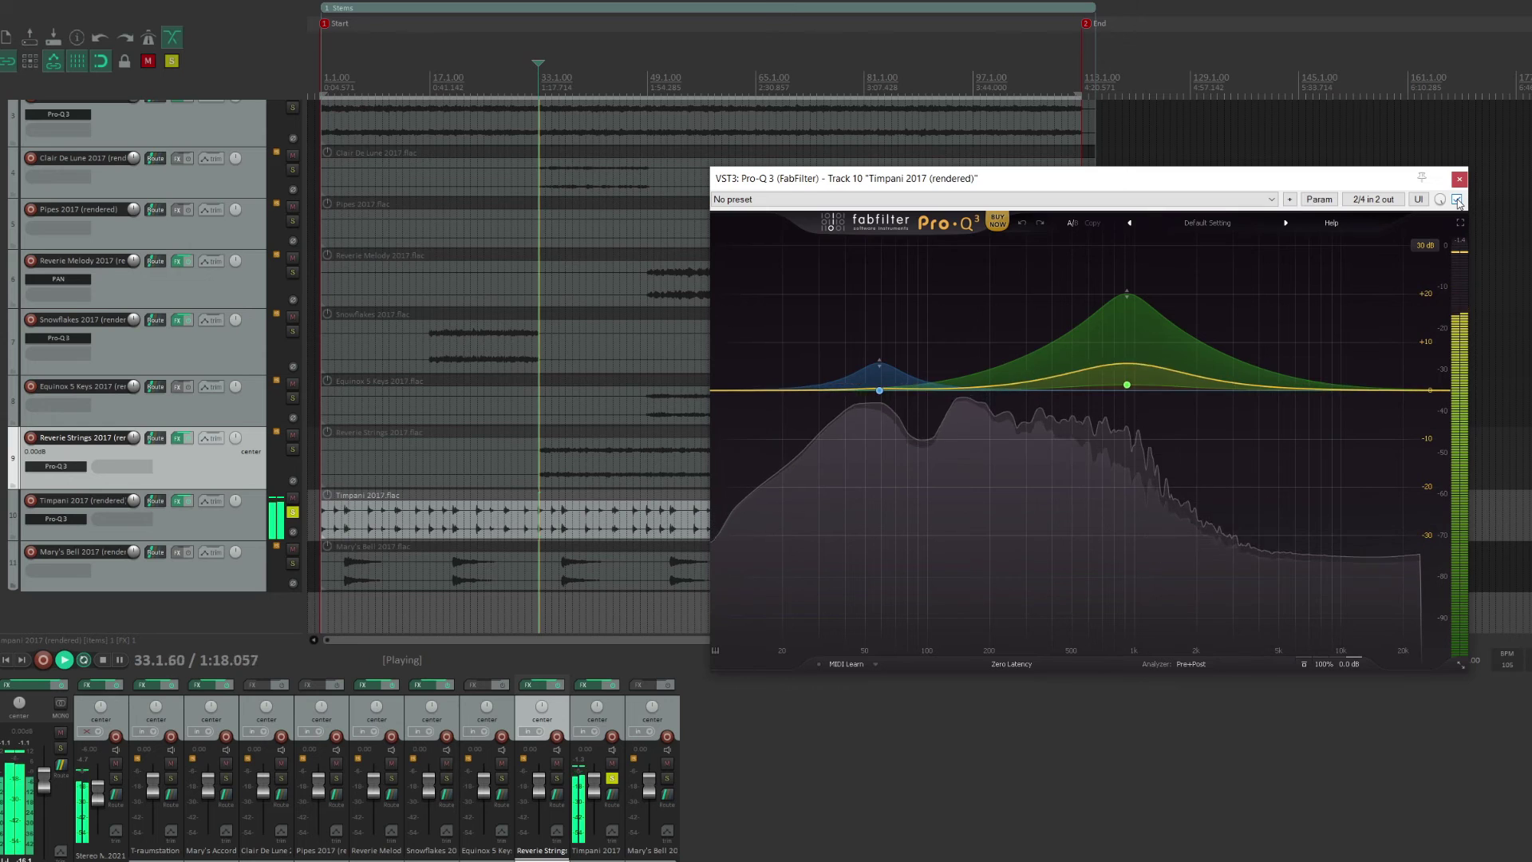
left_click(1459, 178)
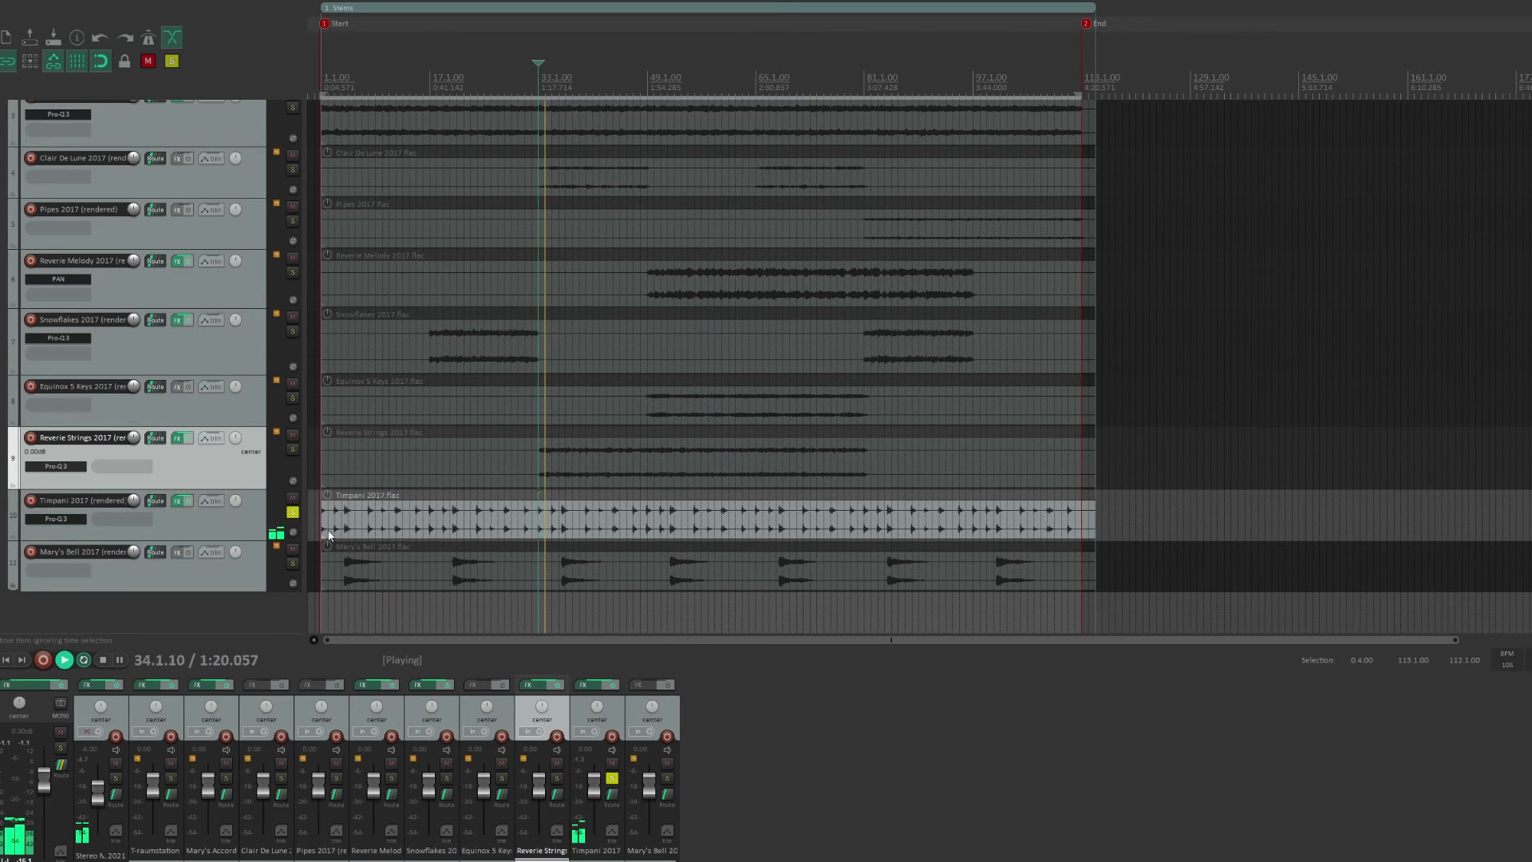
left_click(295, 513)
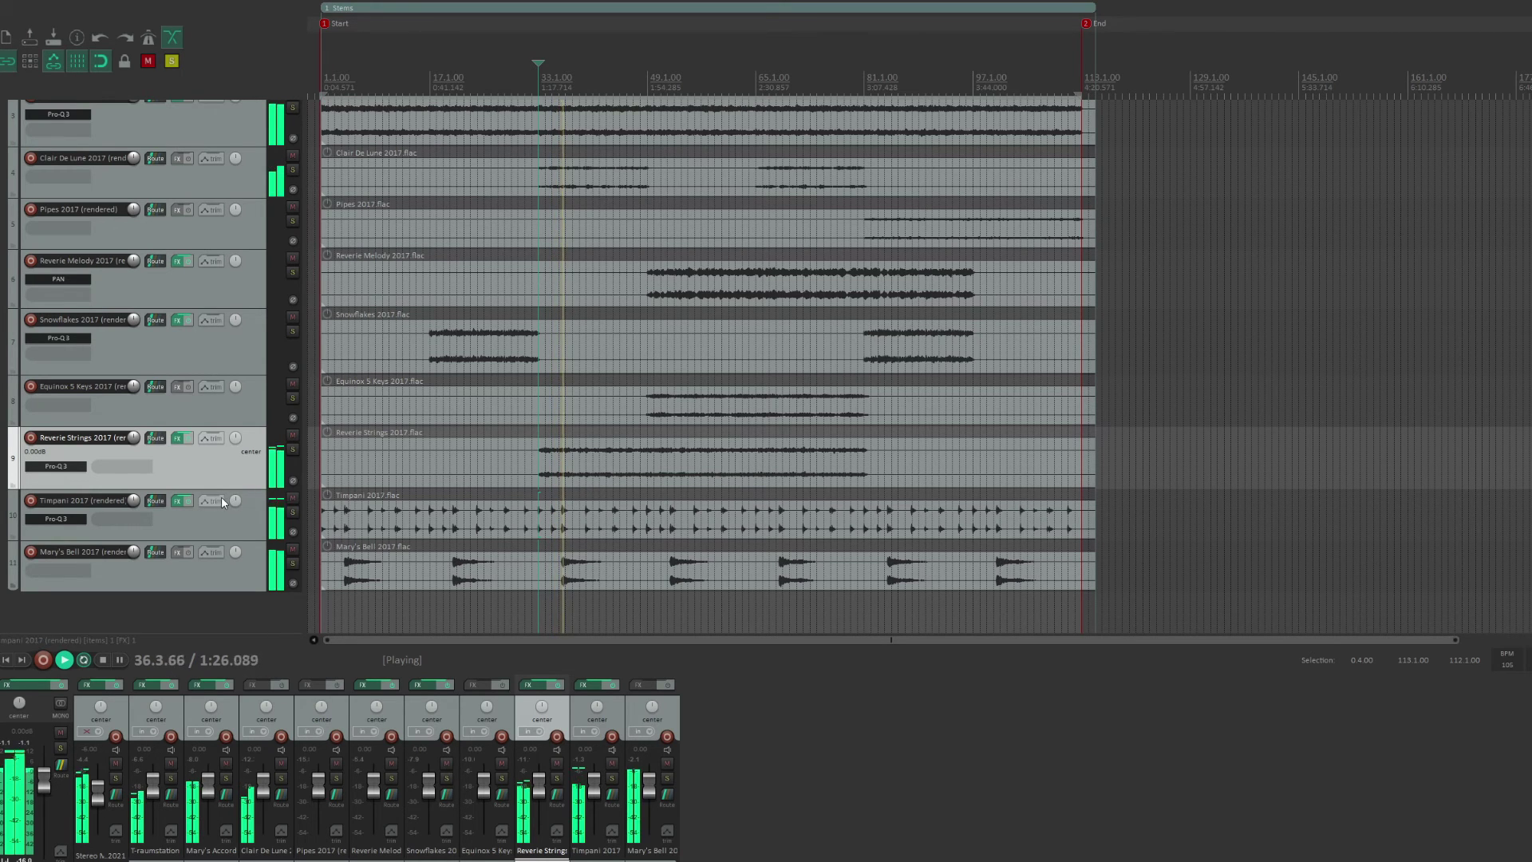
- Examine how the Pro-L 2 limiter on the master track handles the highest peaks while the full mix plays
scroll(226, 499, "up", 3)
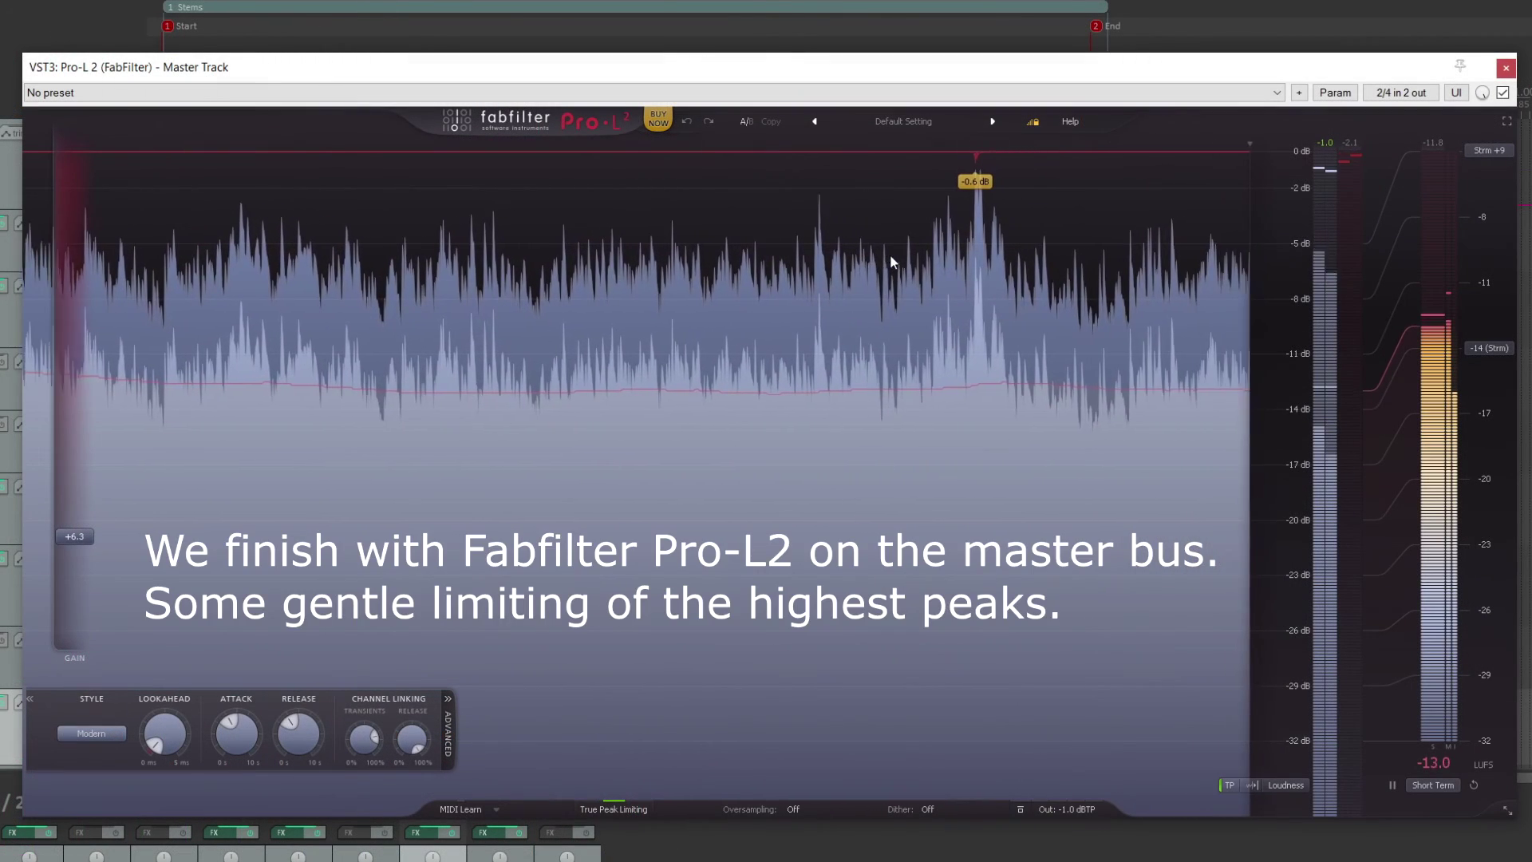
key("space")
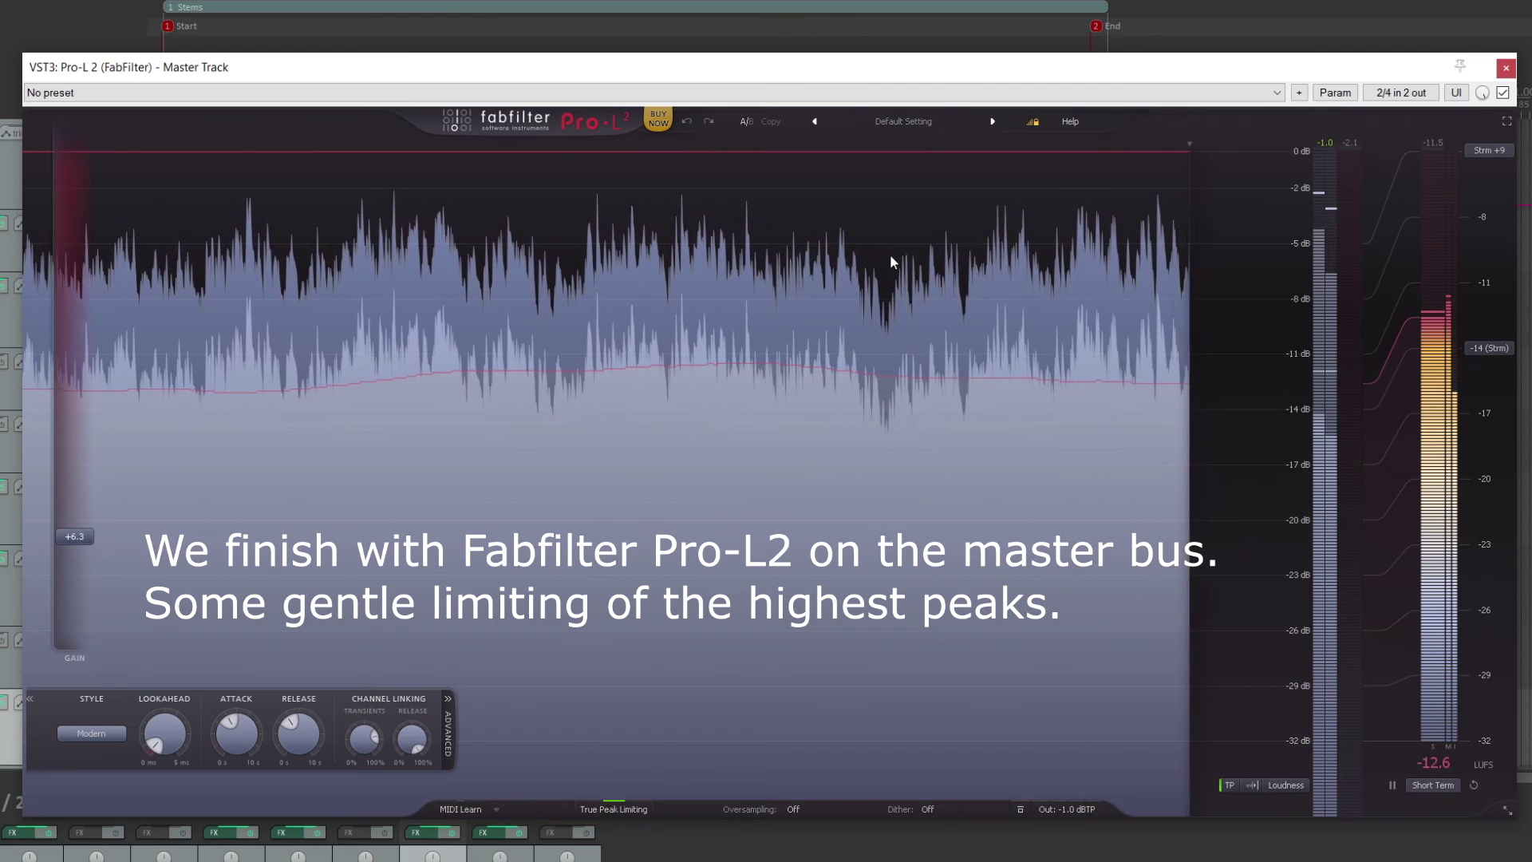
key("space")
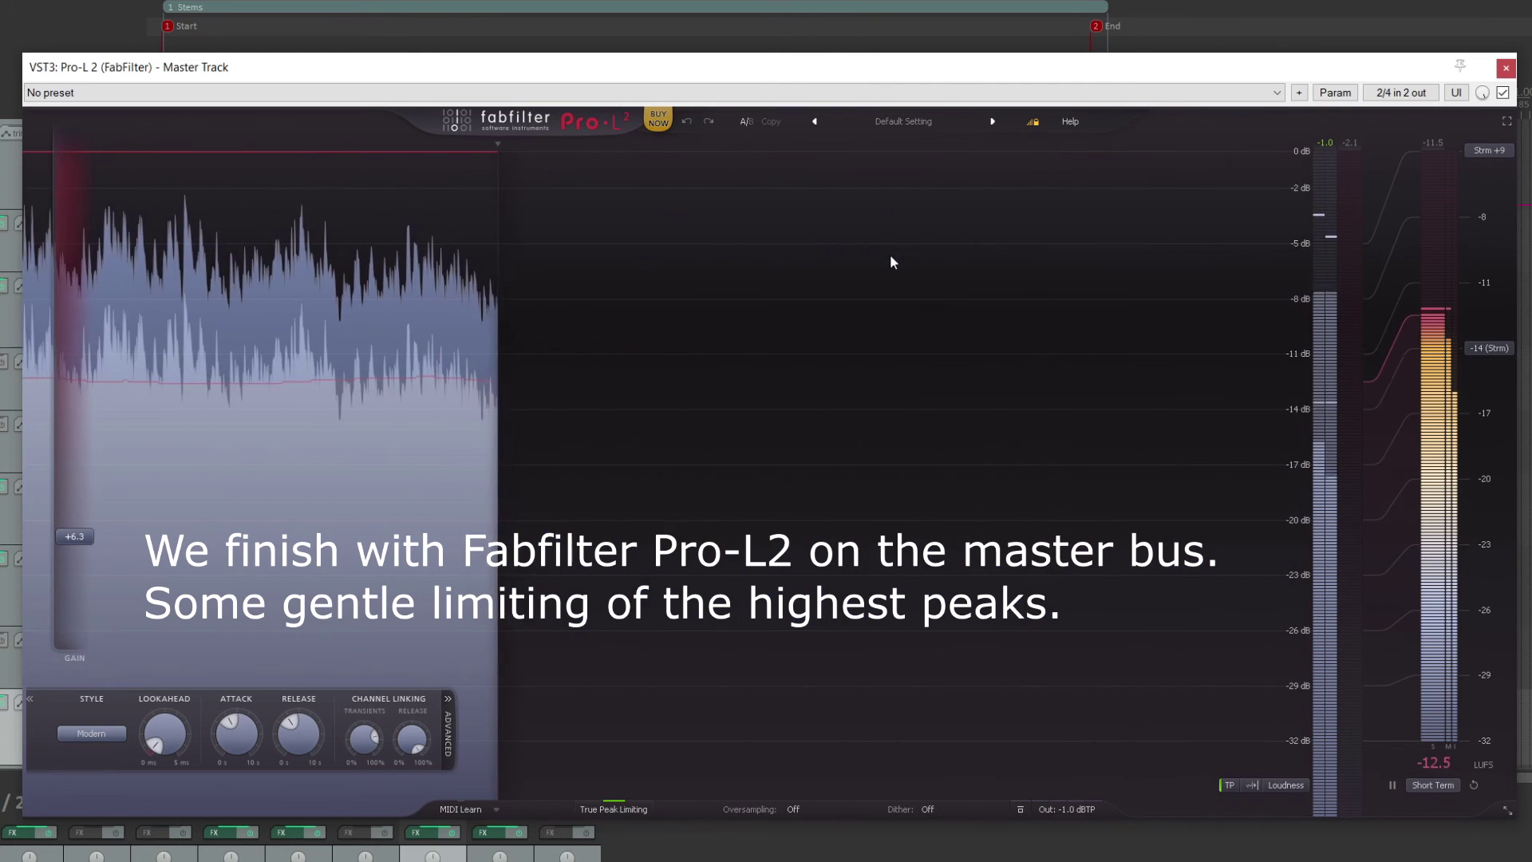